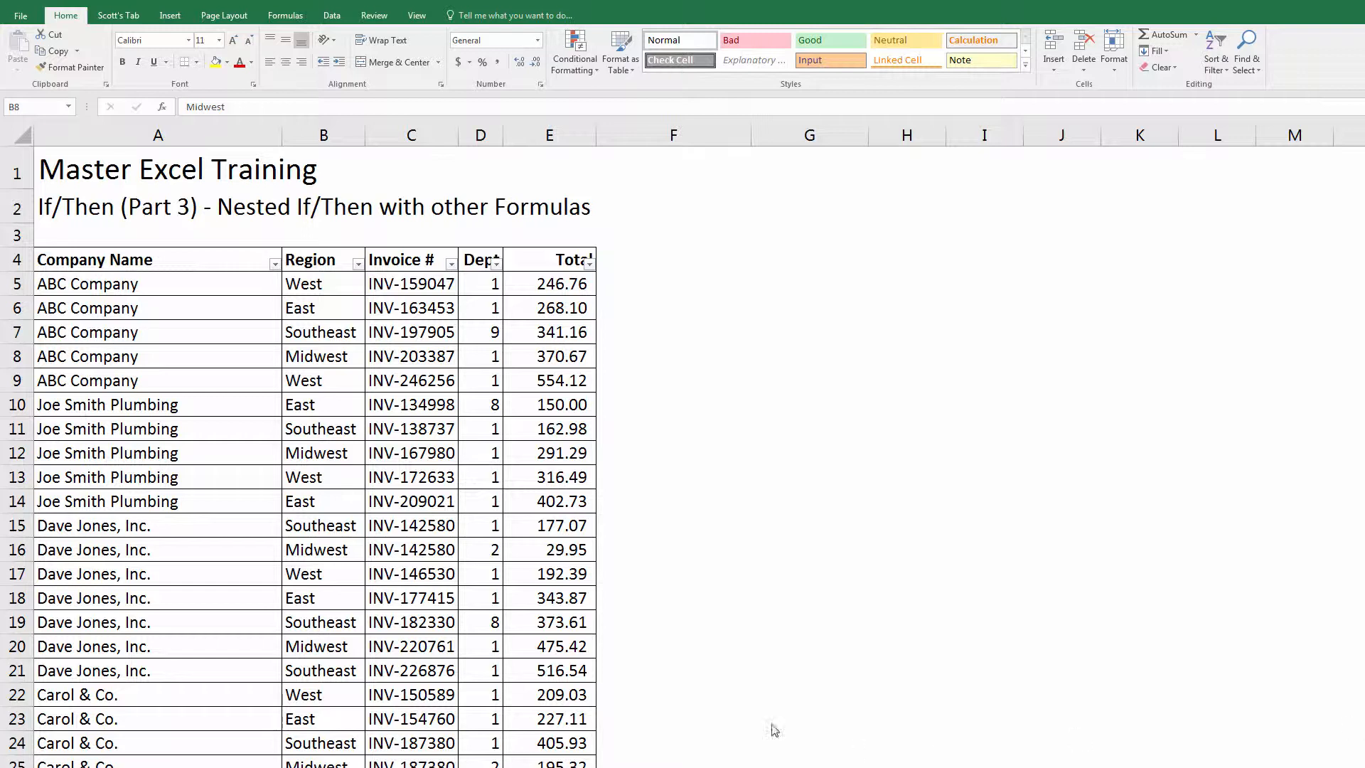
Add the column heading "Nested Ifs" in cell F4, beside the Total heading
click(639, 260)
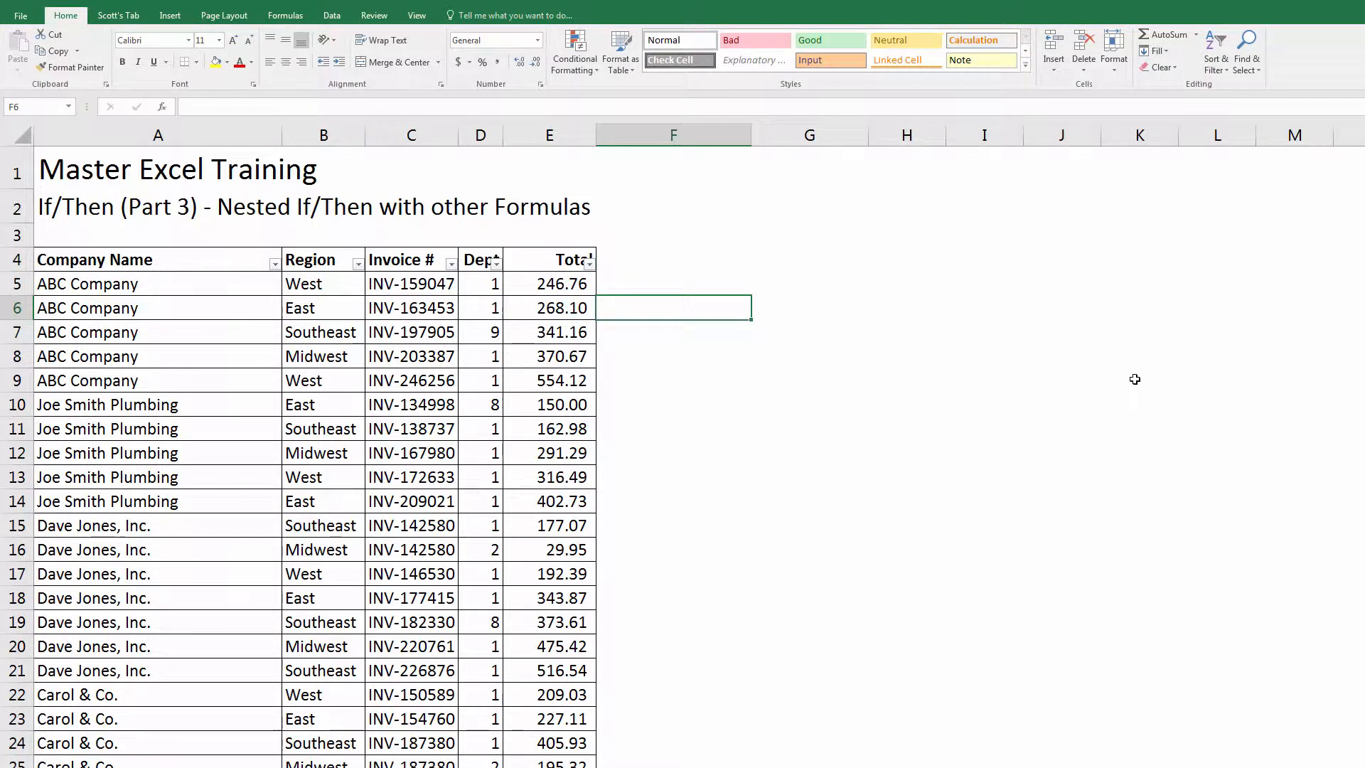
key(Up)
key(Up)
text(Neste)
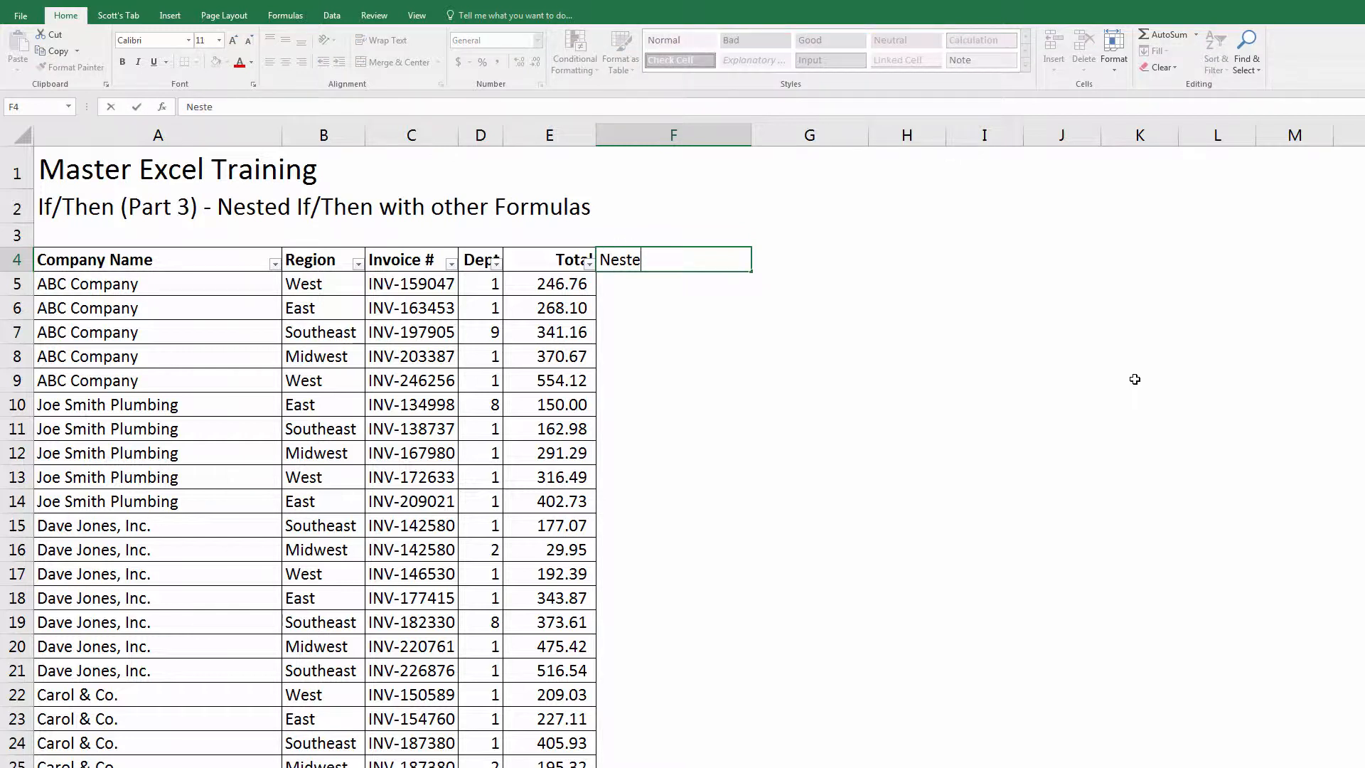
text(d Ifs)
key(Return)
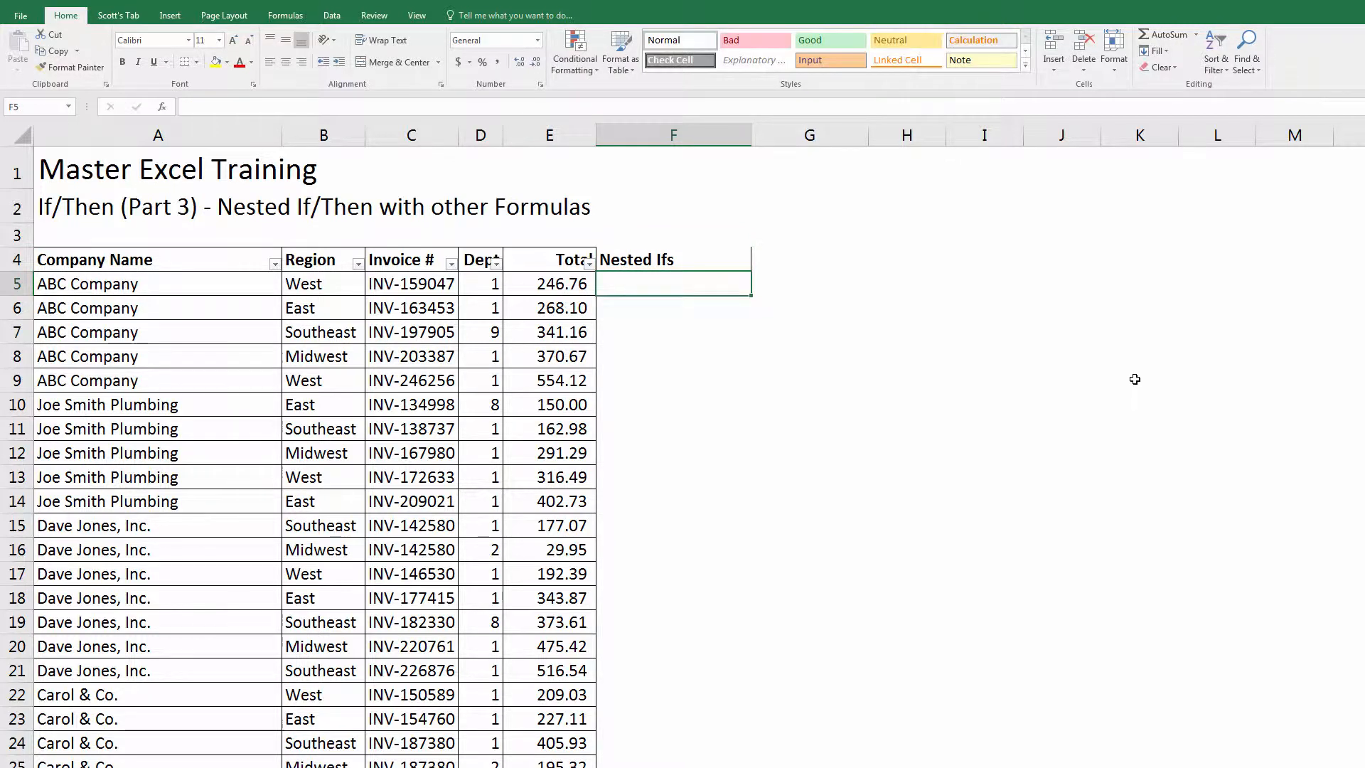
Begin a formula in F5 with an IF testing E5>200, and nest a second IF testing D5>3 as its true value
text(+if)
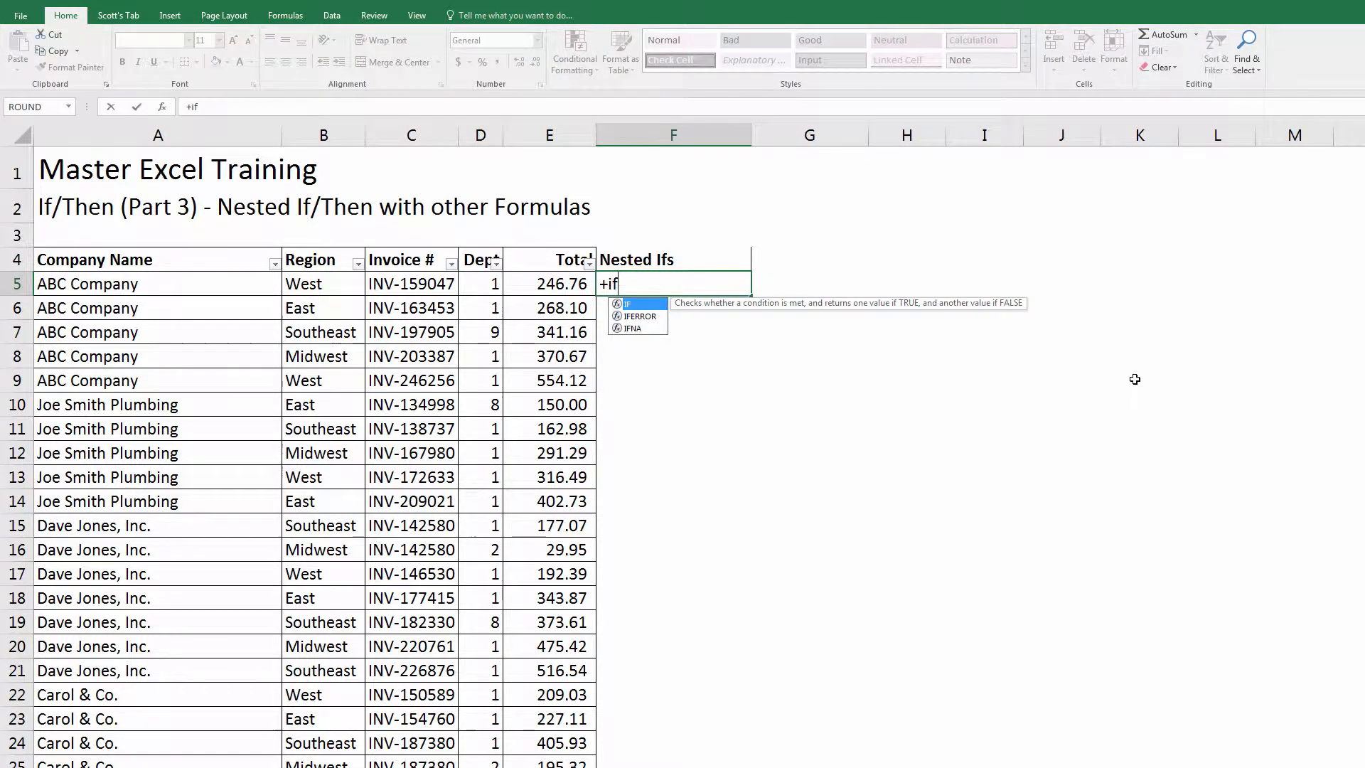
key(Tab)
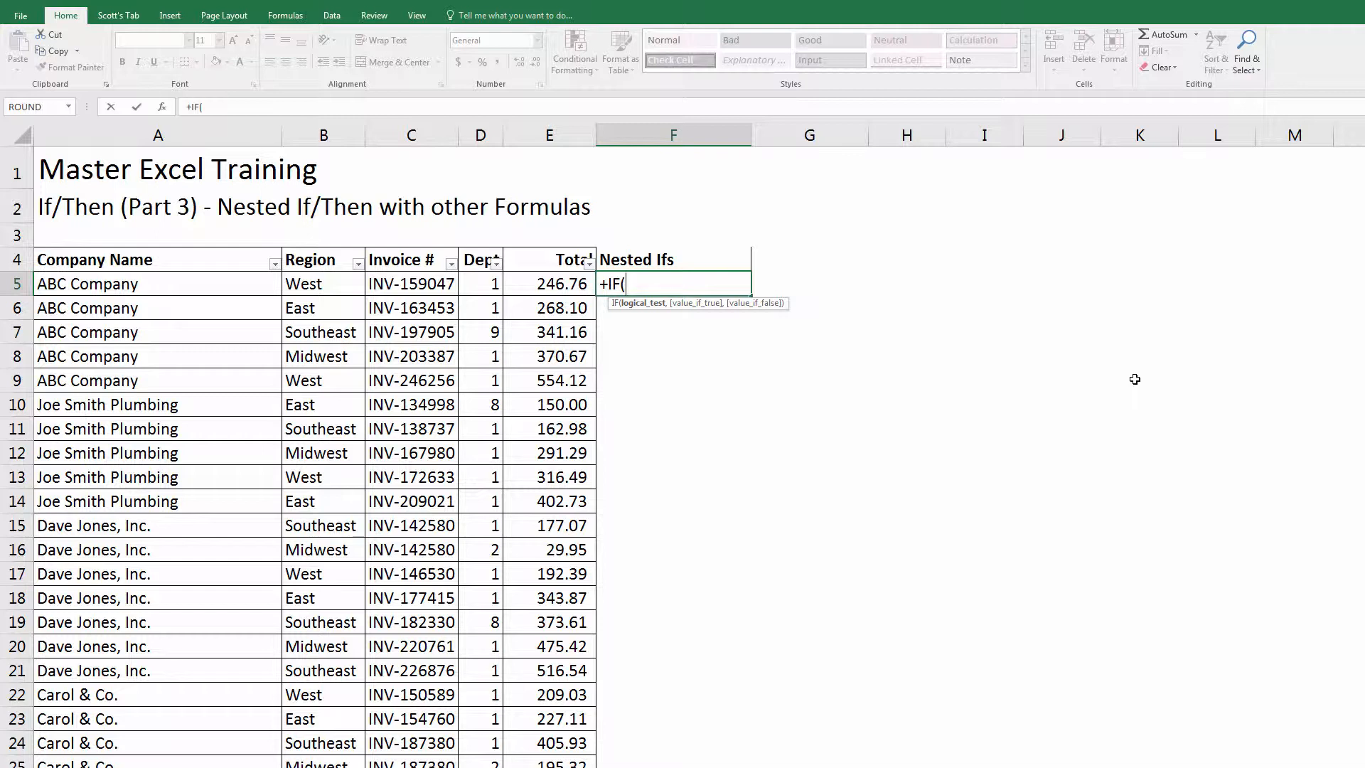
key(Left)
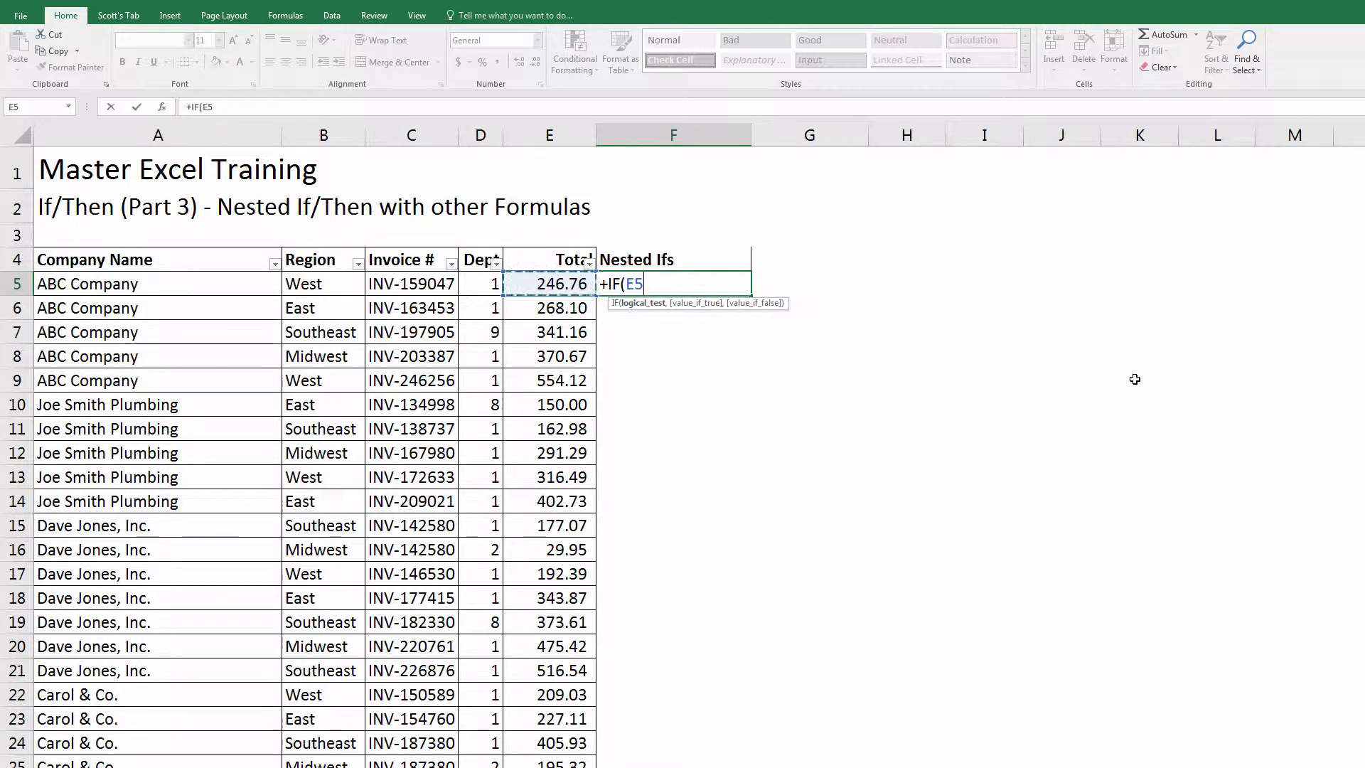
text(>200)
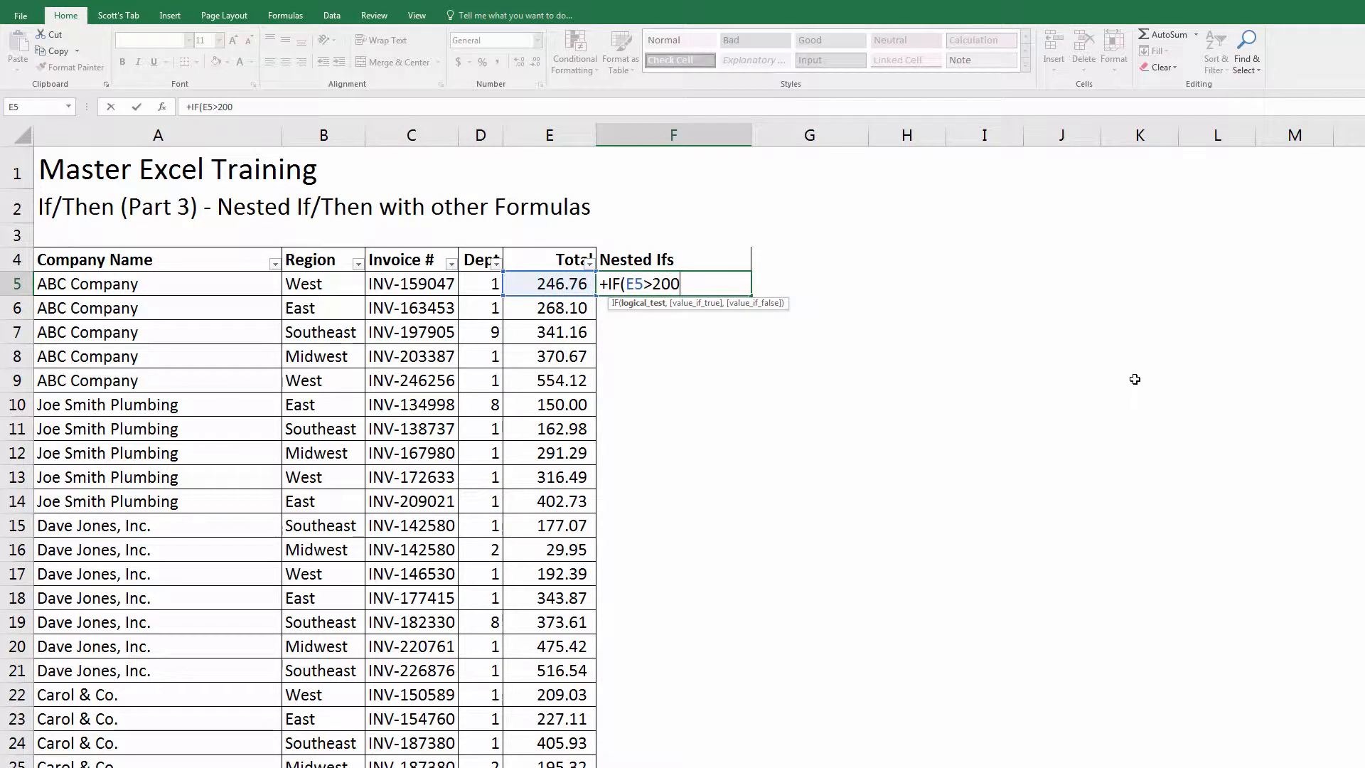
text(,if()
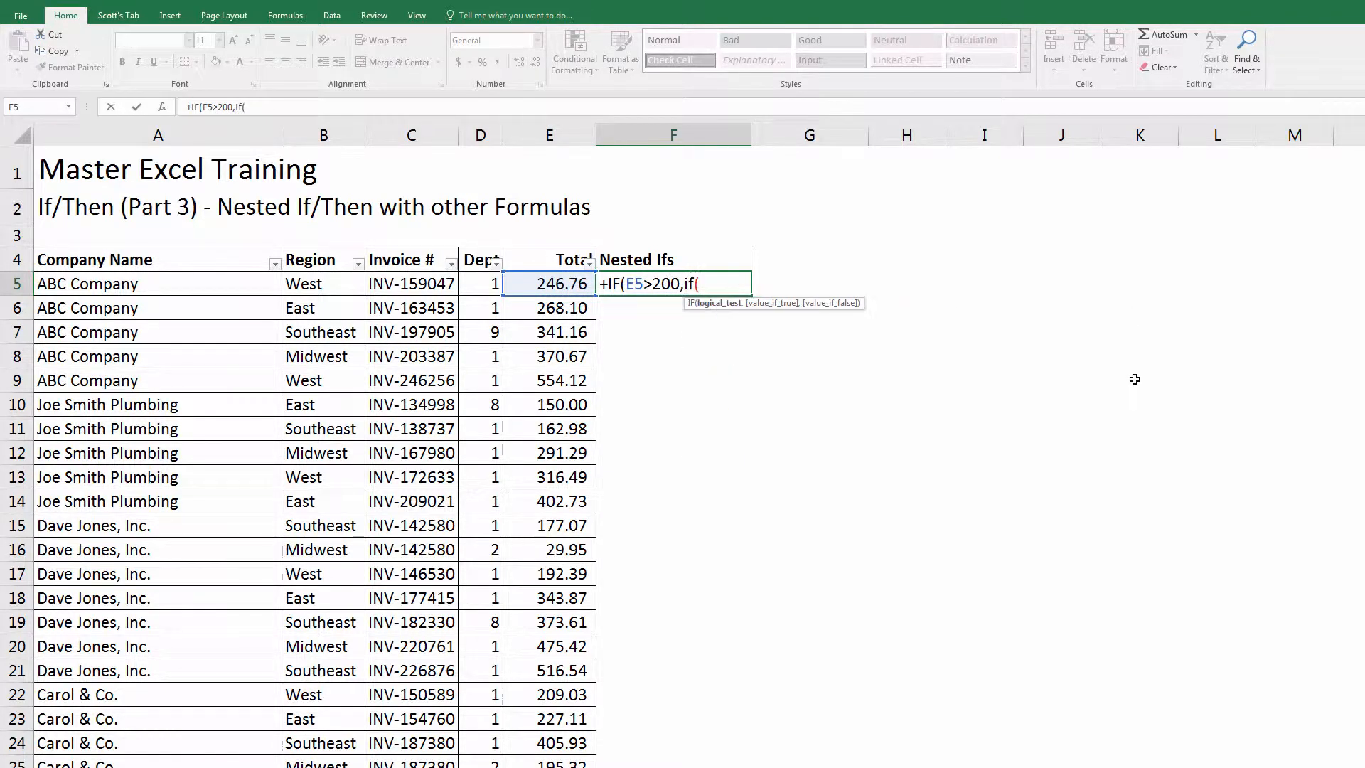
key(Left)
key(Left)
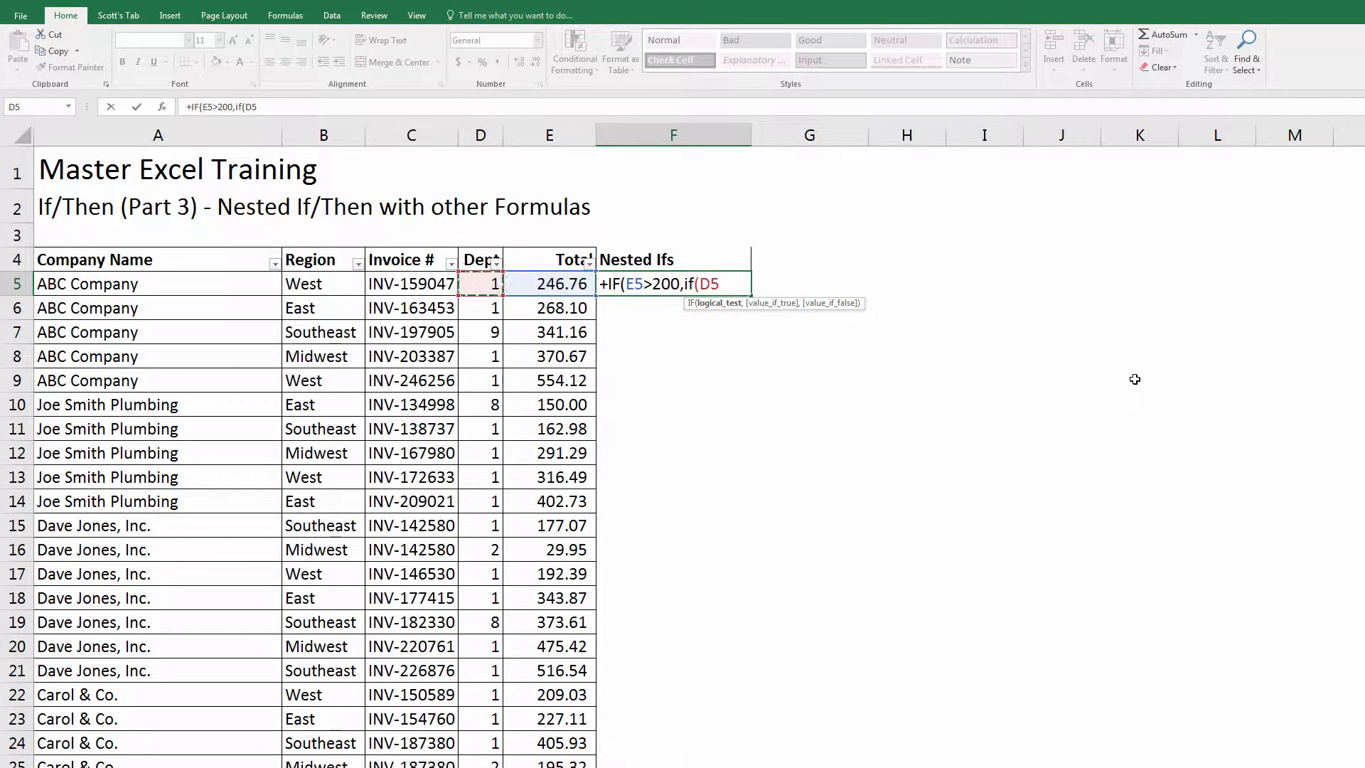
text(>3,)
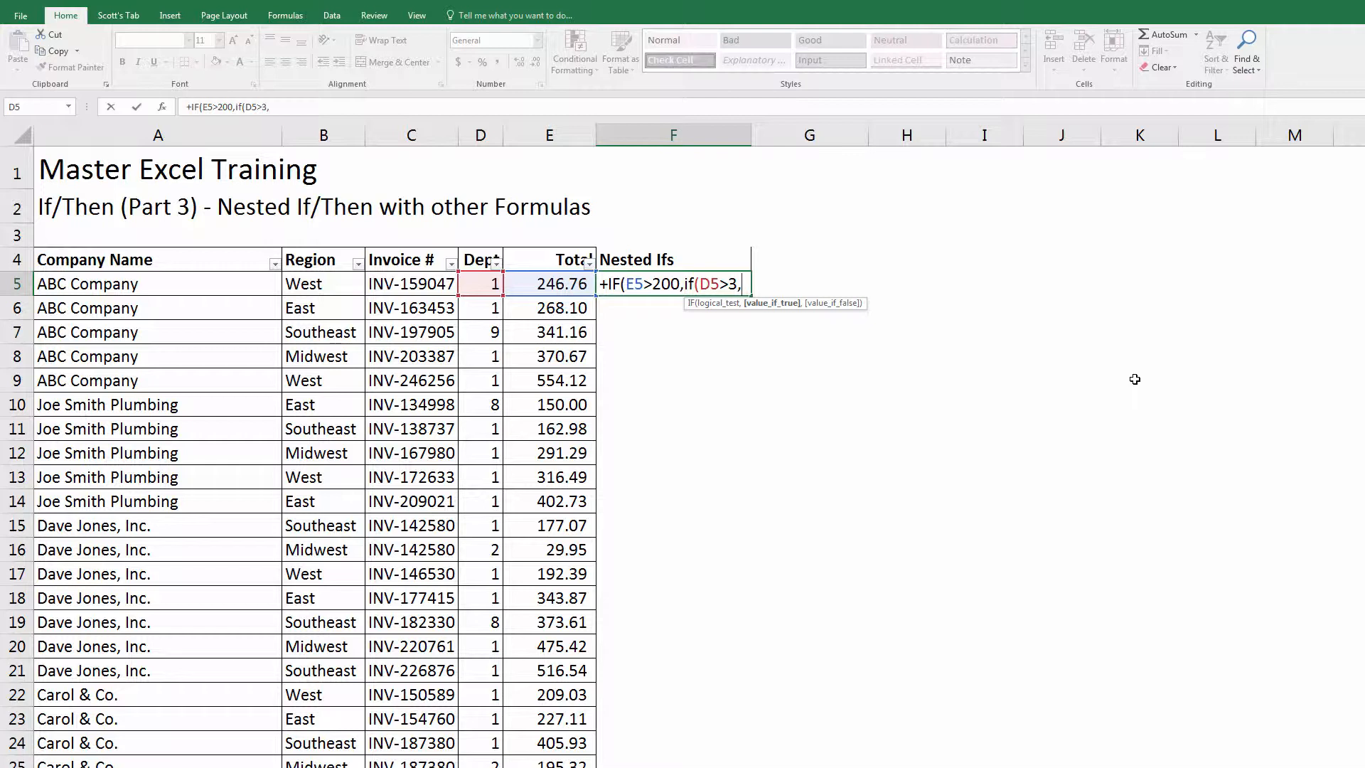
Nest a third IF in the F5 formula as the second IF's true value, testing B5="west" with the text in quotation marks
text(if)
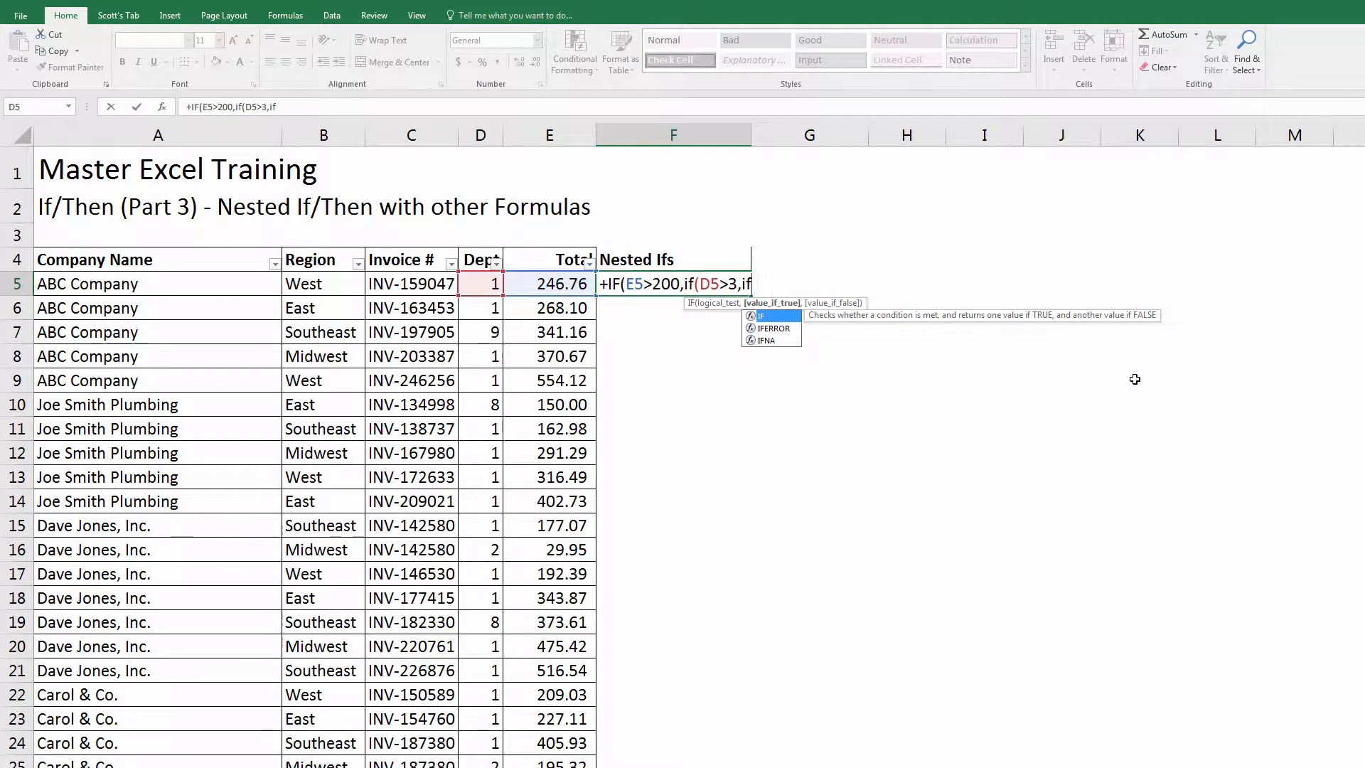
text(()
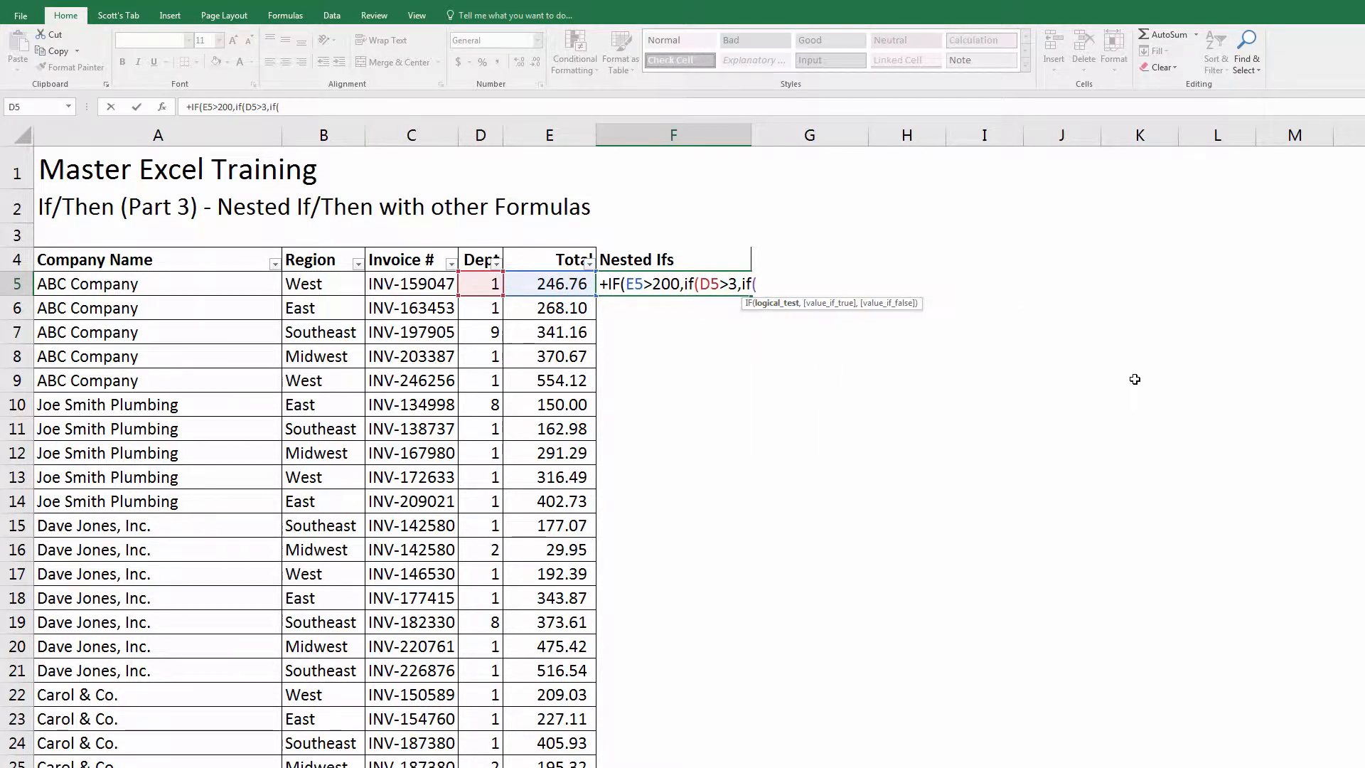
key(Left)
key(Left)
key(Left)
key(Left)
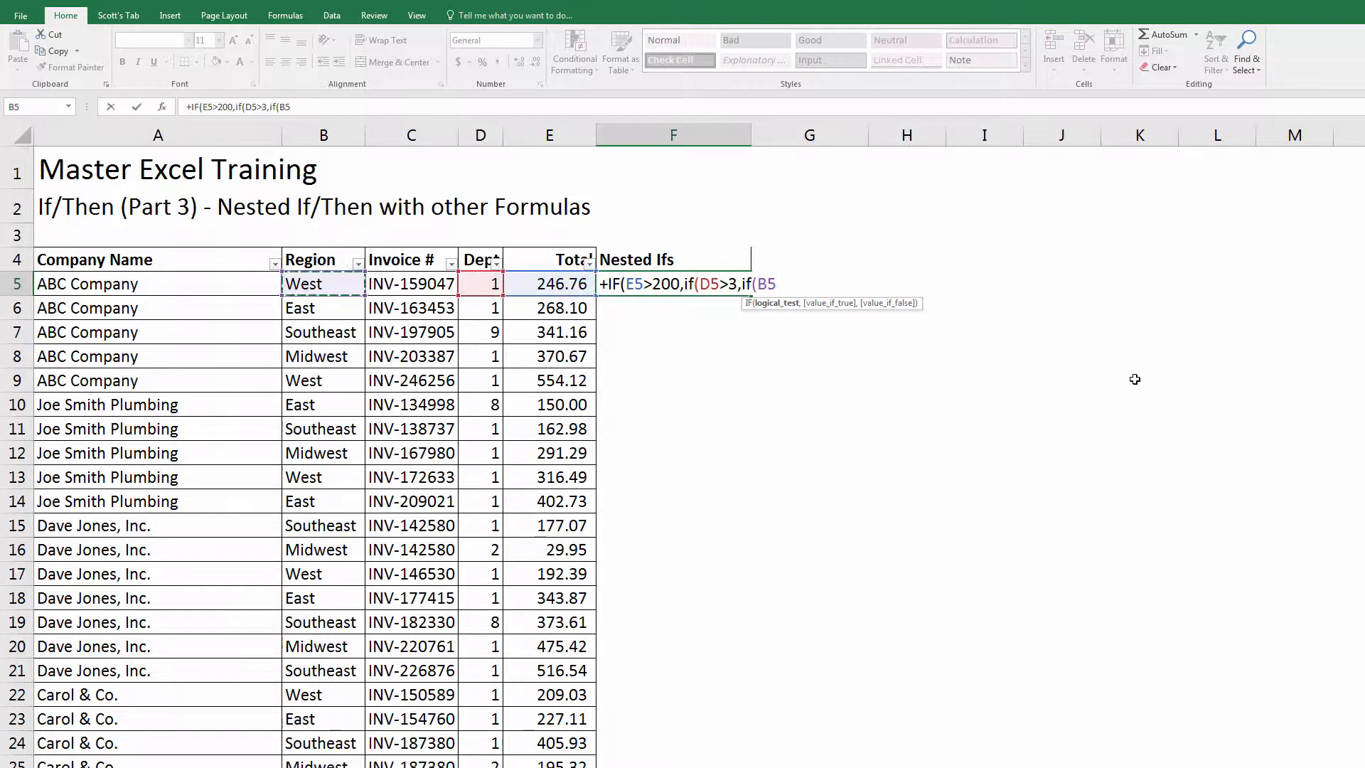
text(=west)
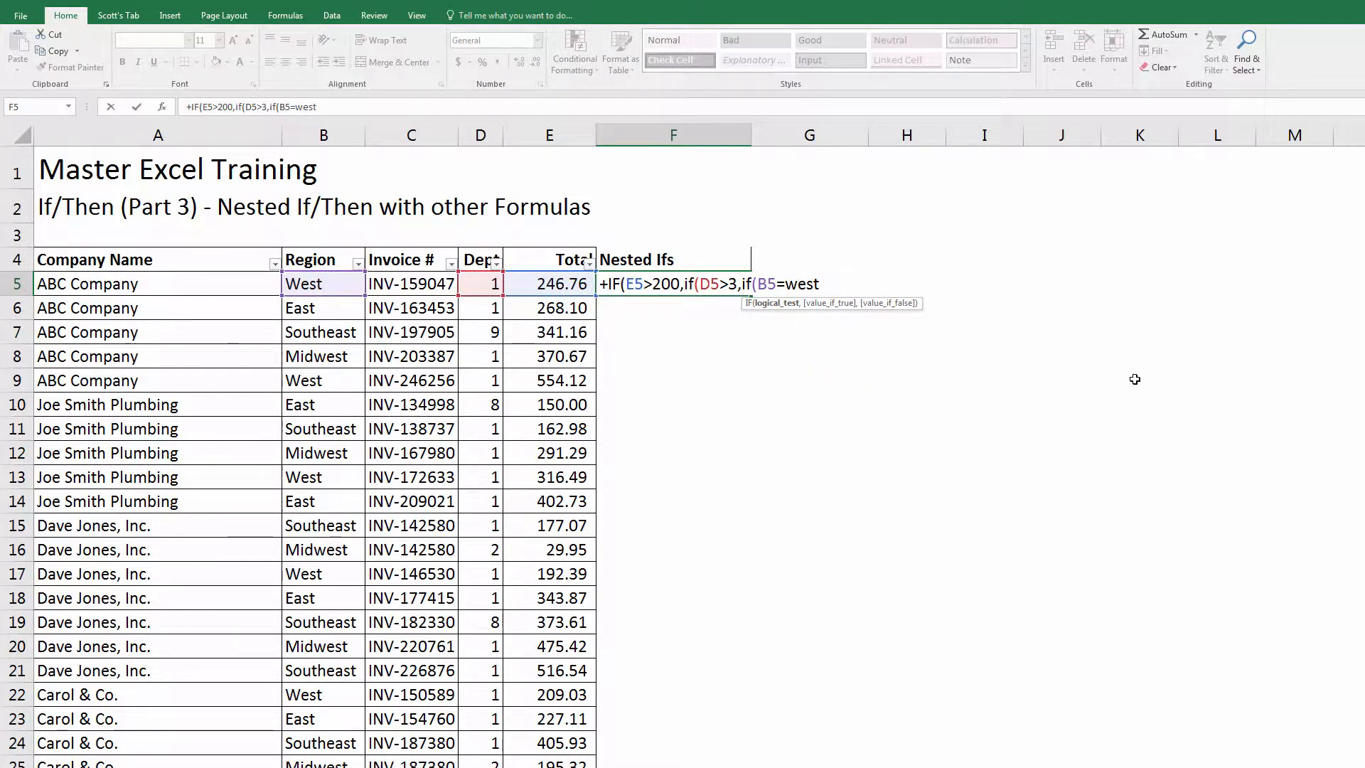
key(BackSpace)
key(BackSpace)
key(BackSpace)
key(BackSpace)
text("west")
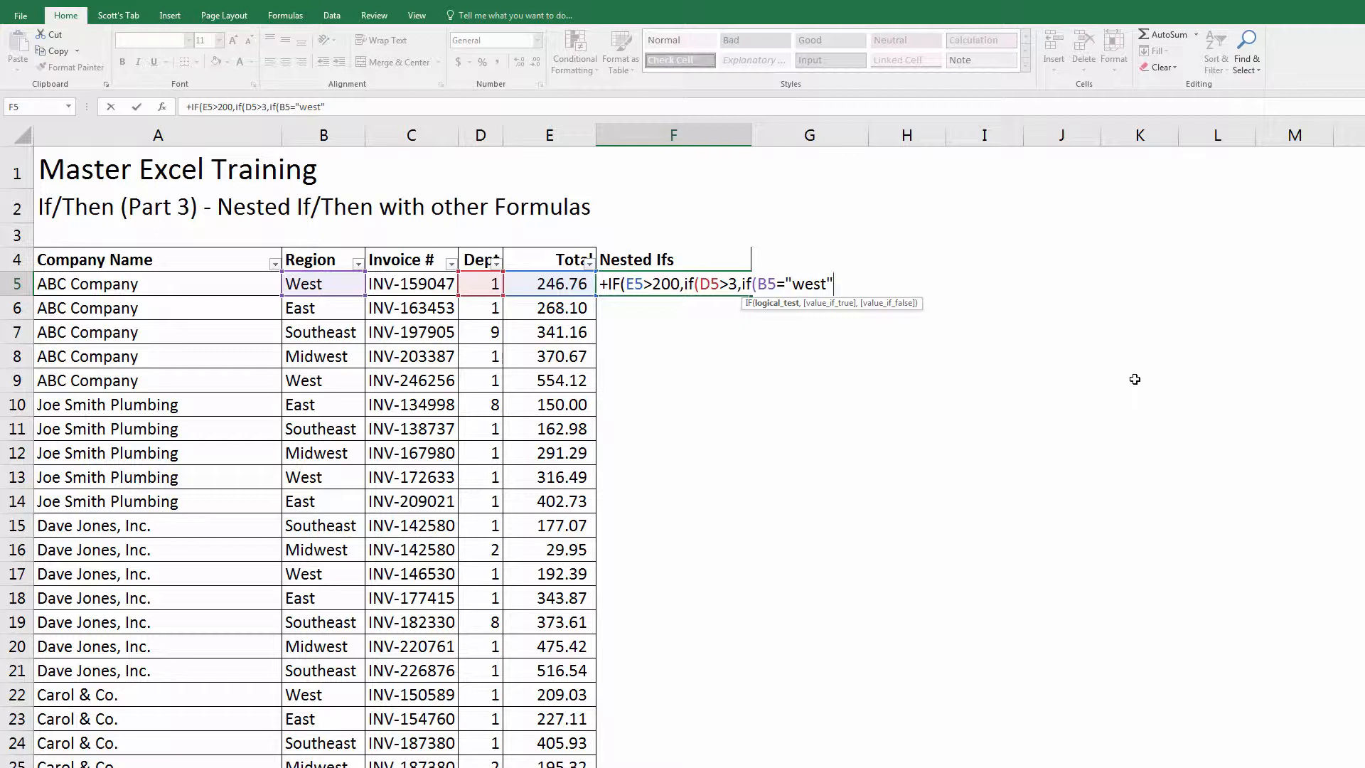
Complete the F5 formula with "Good West Customer" if true, "Not Good West Customer" if false, and closing parentheses for all three IFs
text(,"Good West)
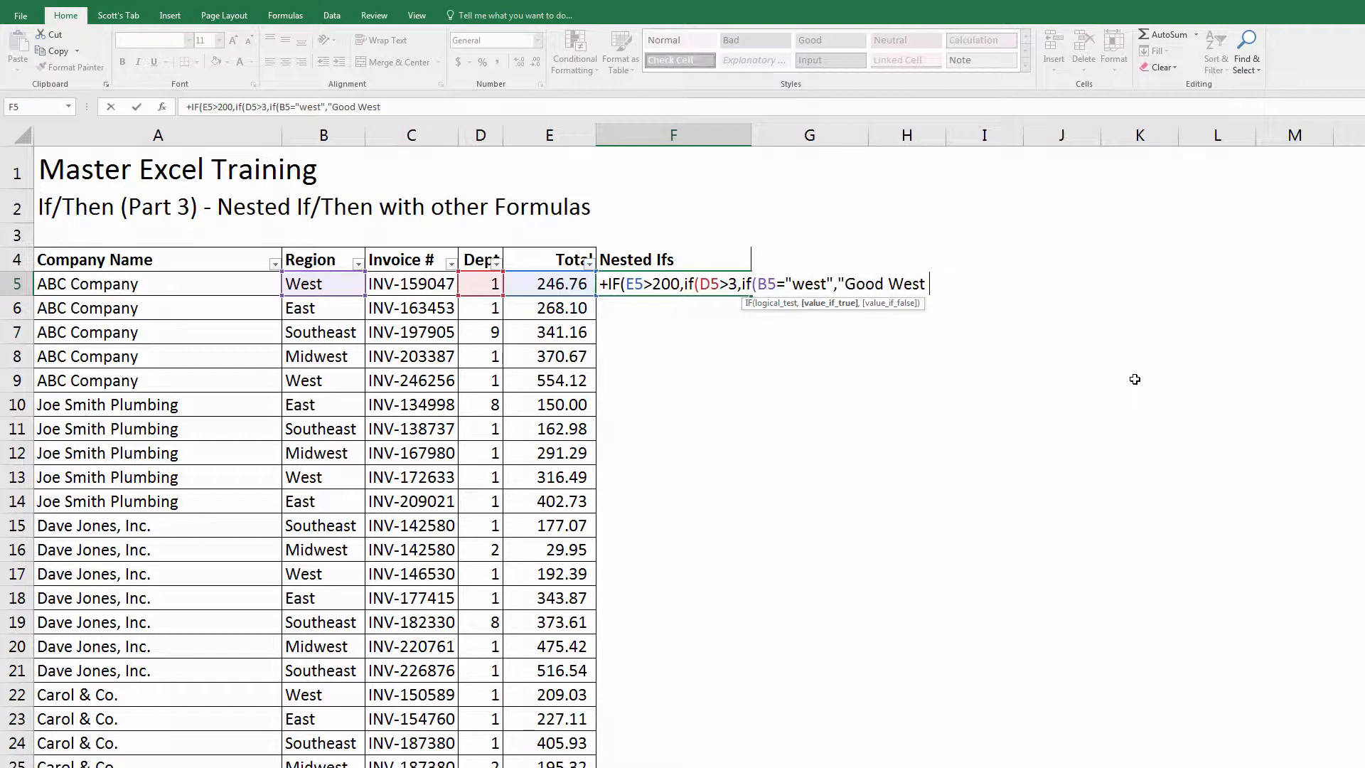
text( Customer",)
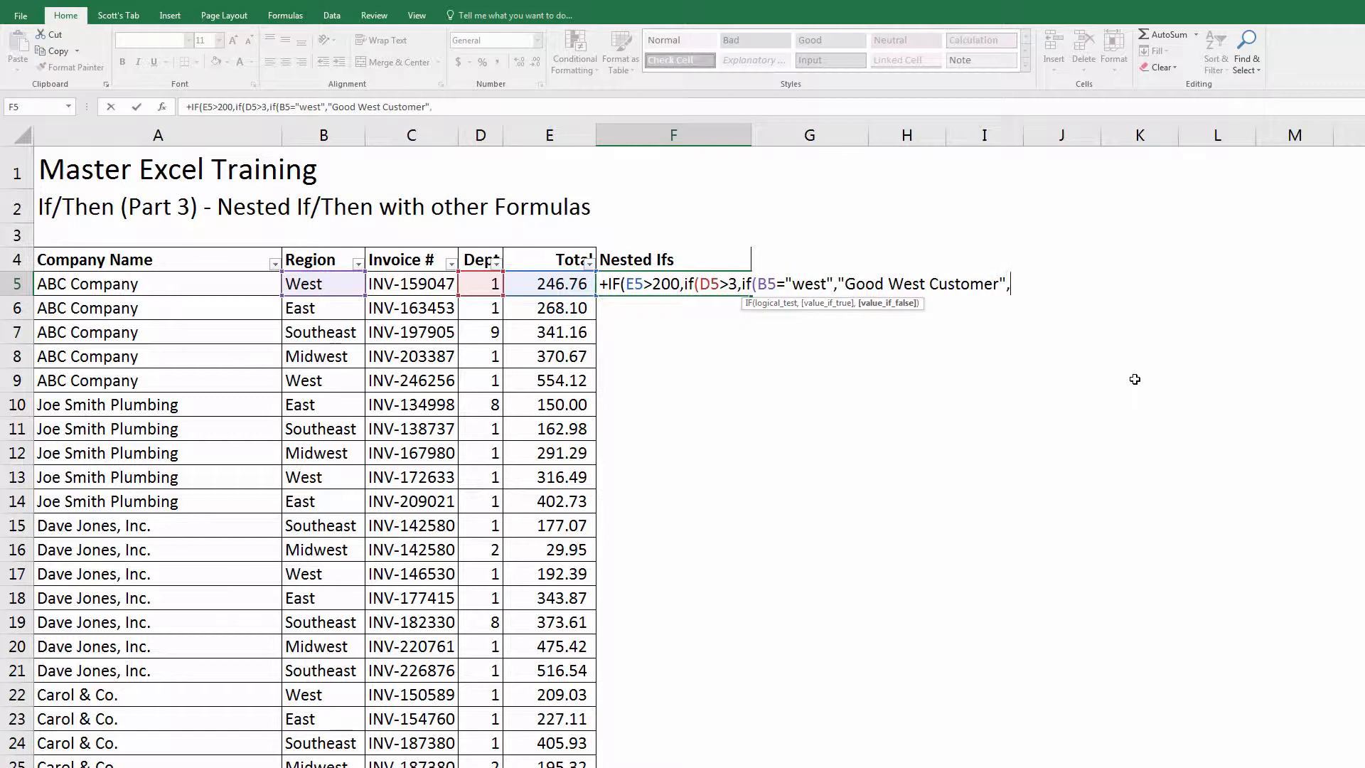
text("Not Good West Customer)
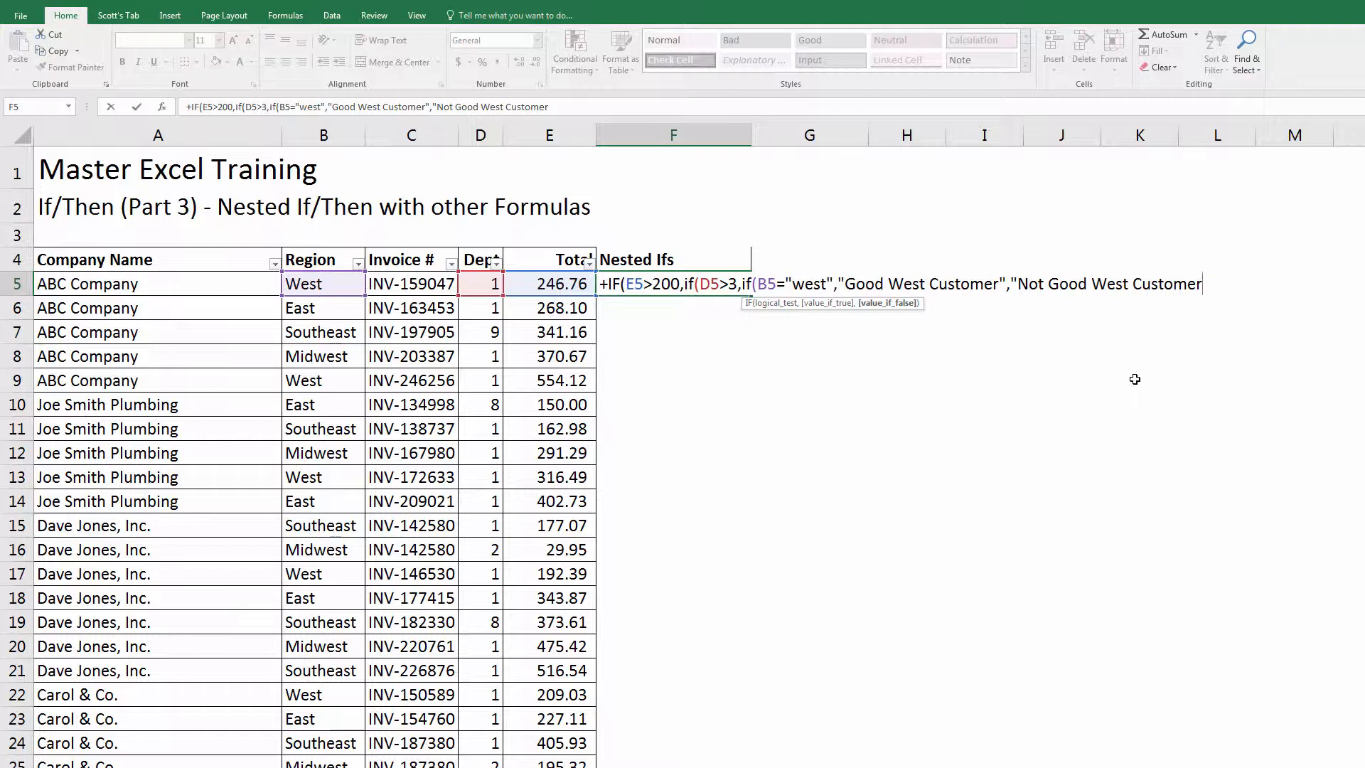
text("))))
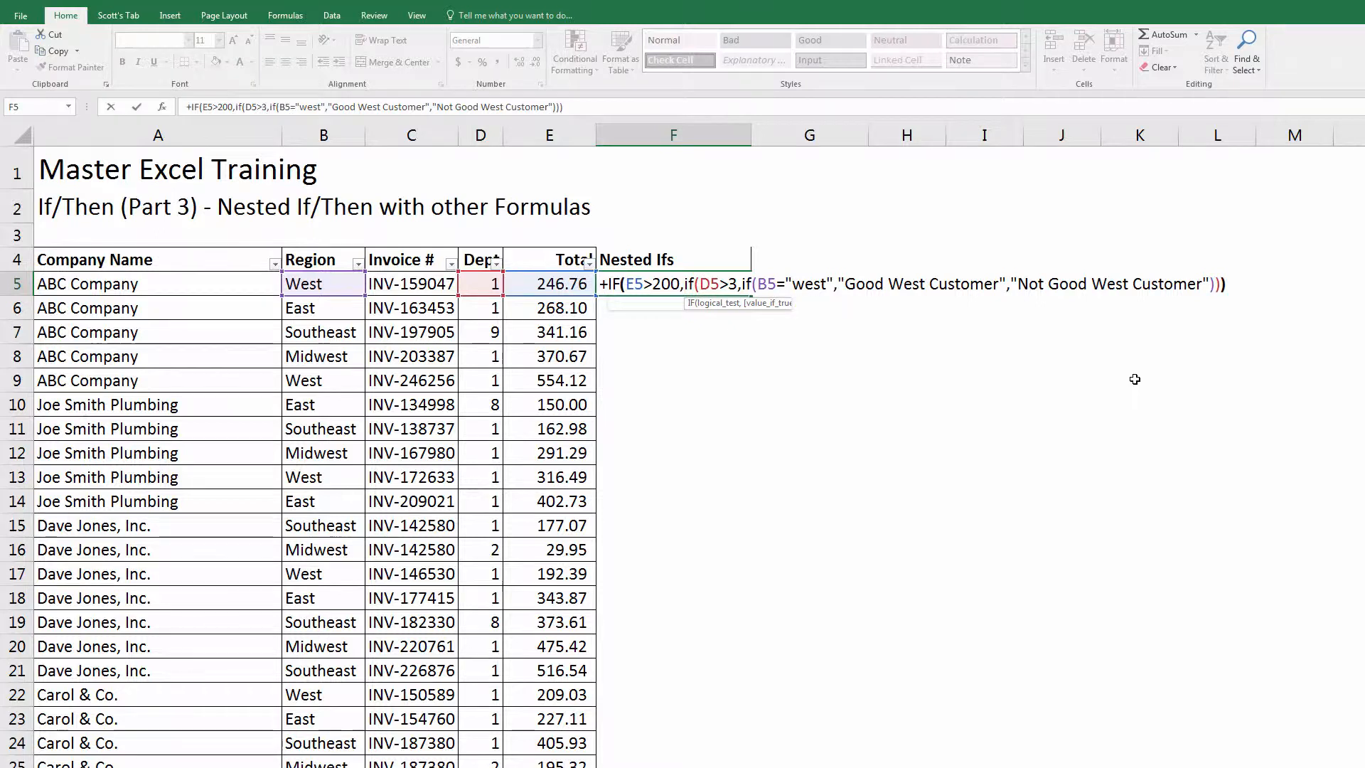
key(Return)
key(Up)
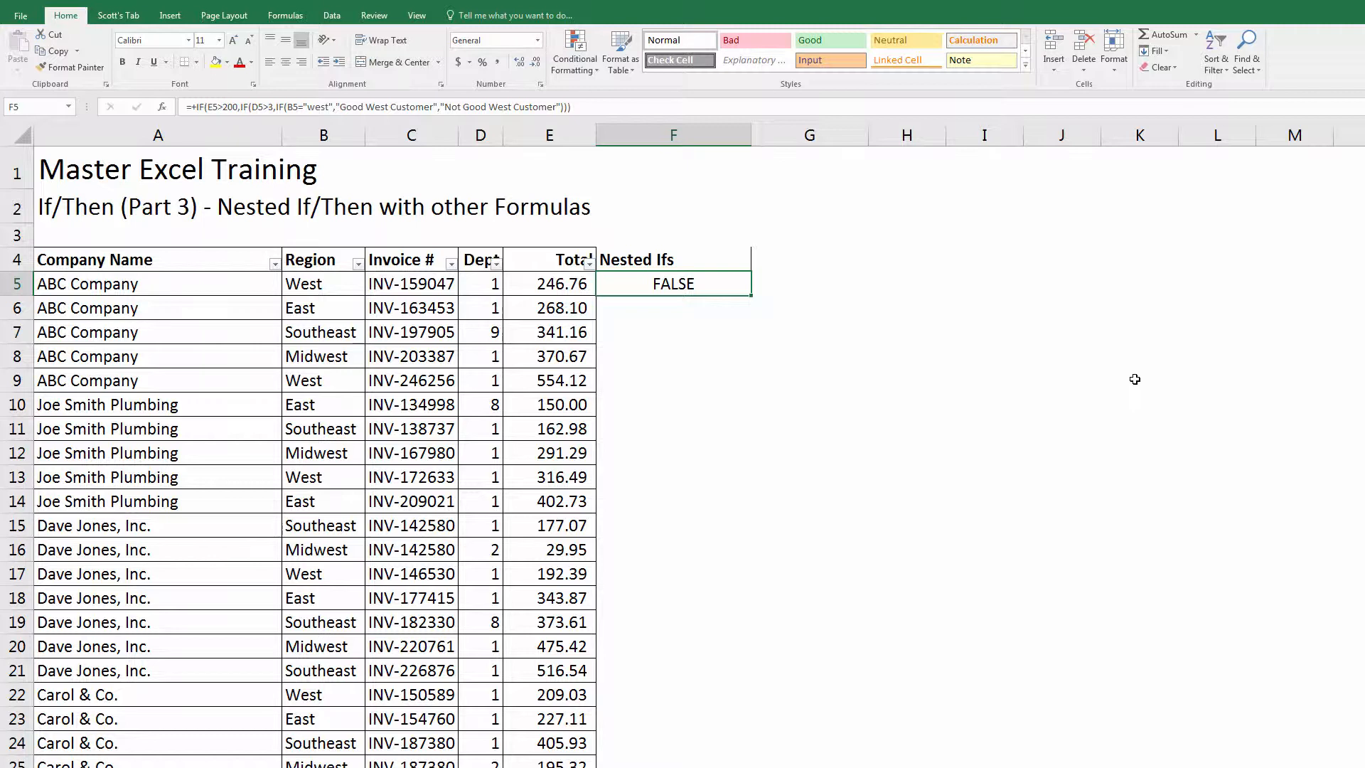
Copy the nested IF formula from F5 into F6 and F7
key(ctrl+c)
key(Down)
key(ctrl+v)
key(ctrl+c)
key(Down)
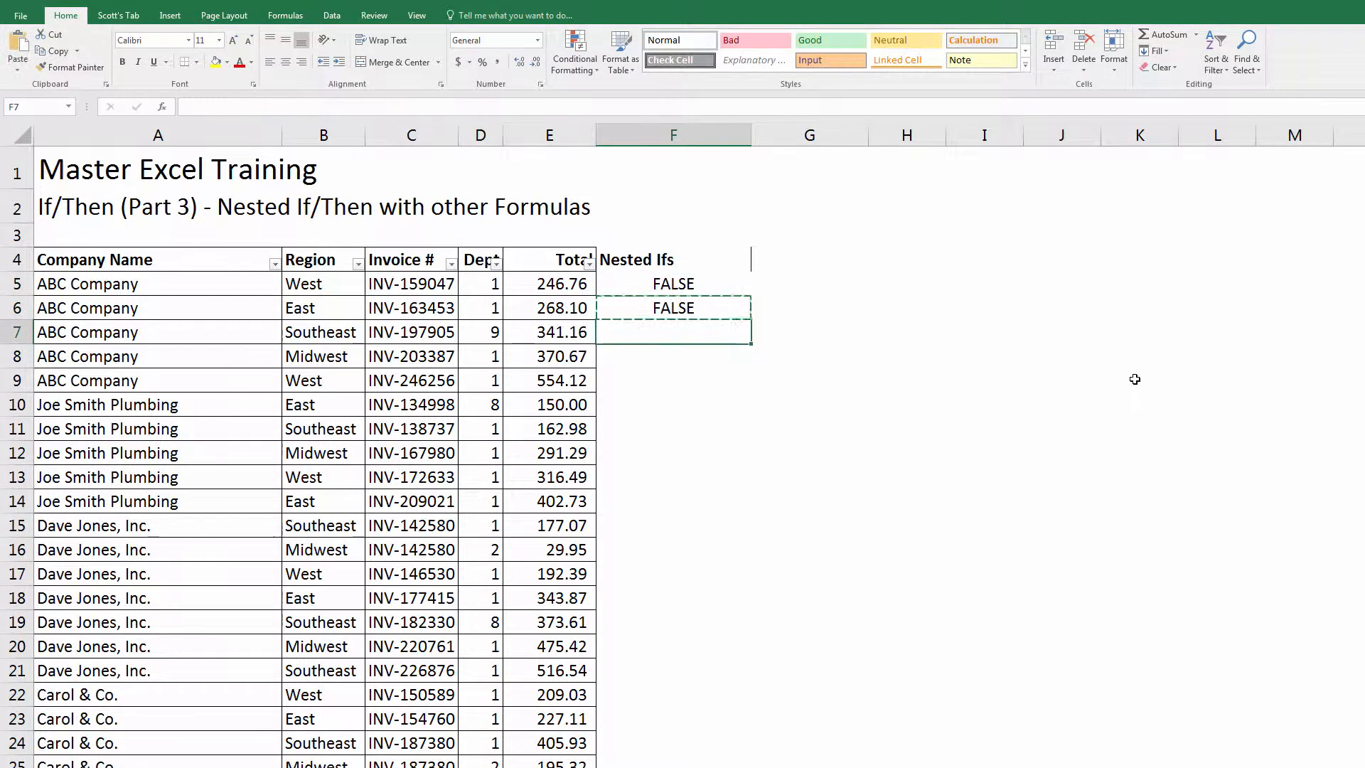
key(ctrl+v)
key(ctrl+c)
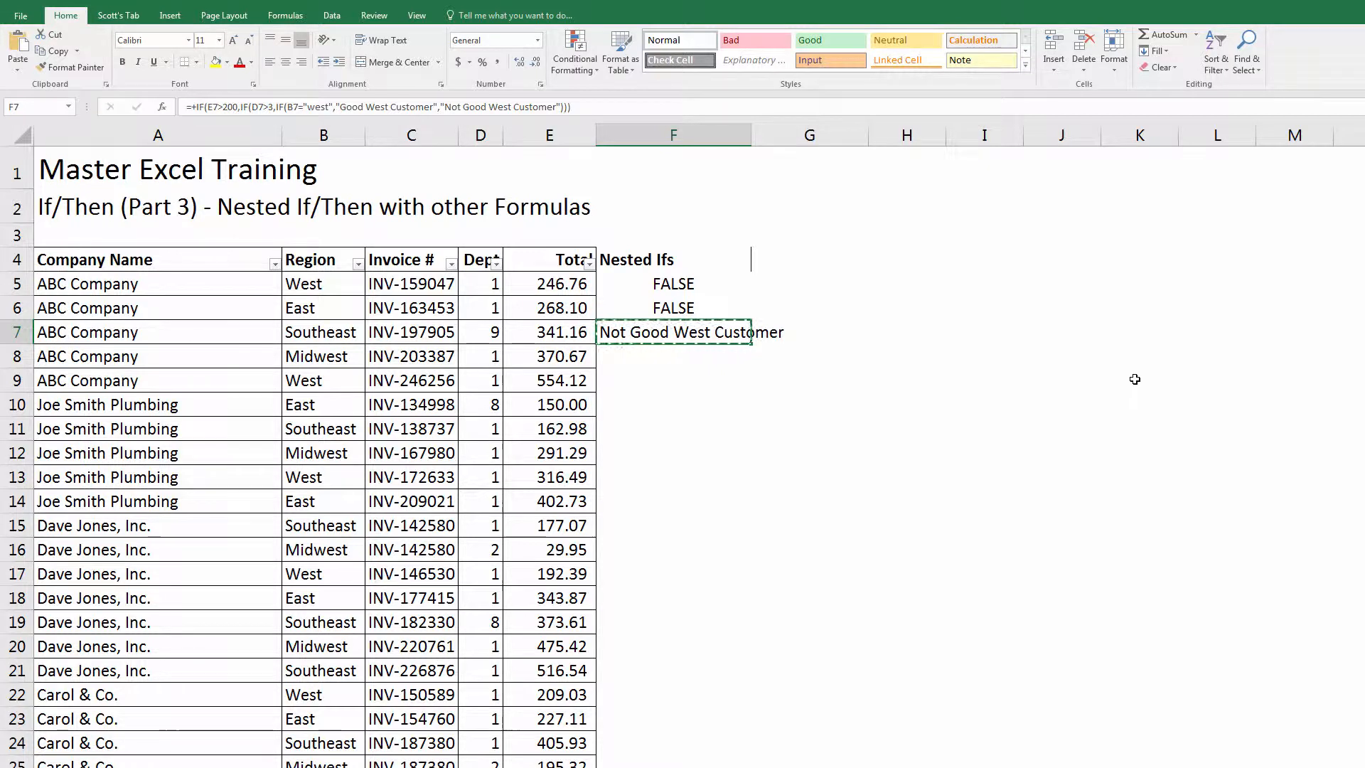
key(Down)
key(Up)
key(Down)
key(Up)
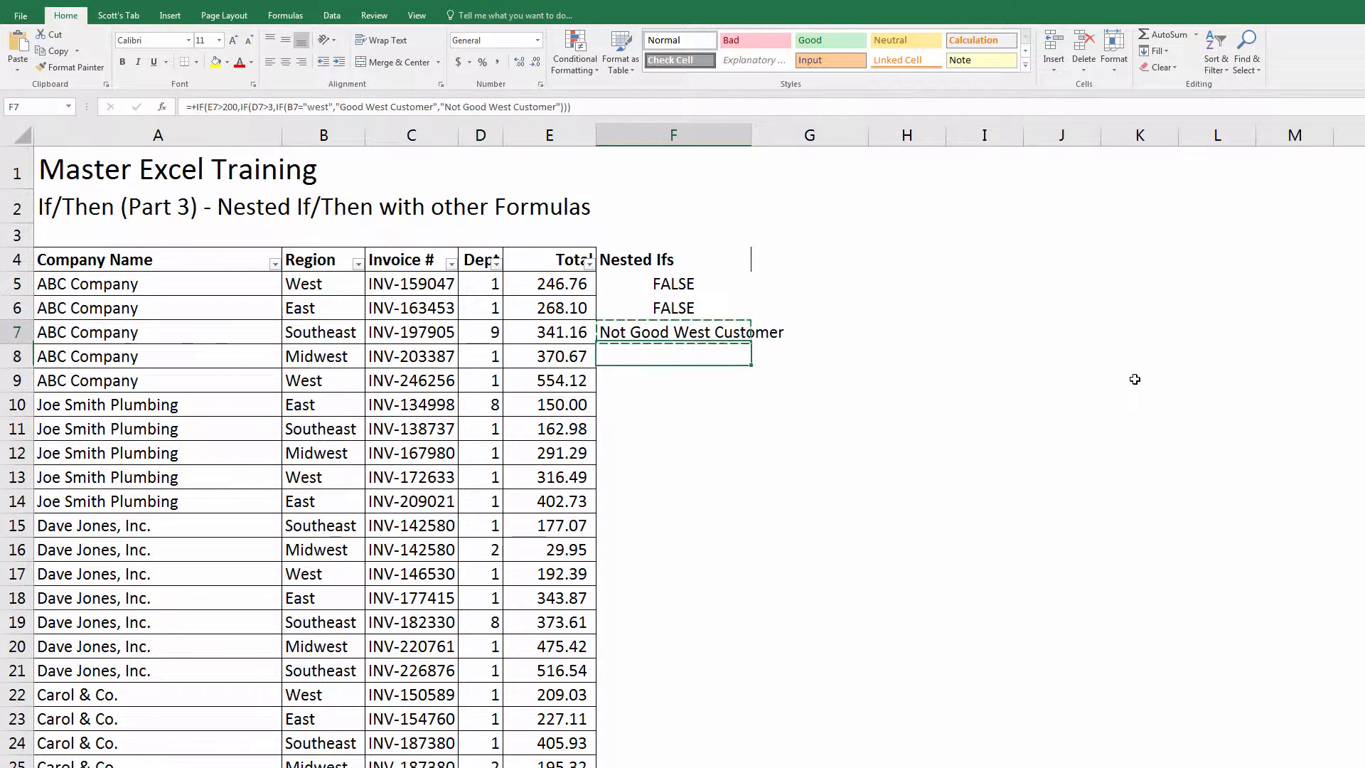
Copy the nested IF formula from F7 row by row into F8 through F11
key(ctrl+c)
key(Down)
key(Return)
key(ctrl+c)
key(Down)
key(Return)
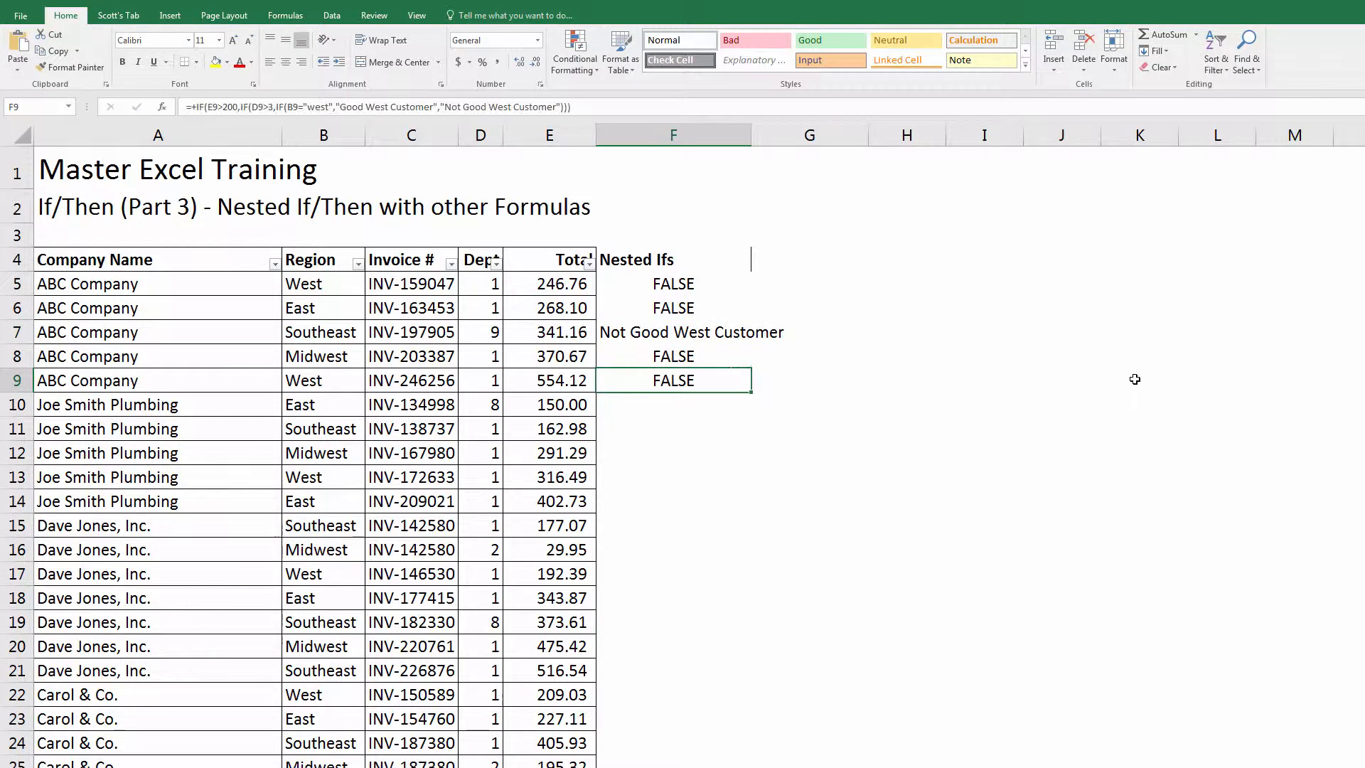
key(ctrl+c)
key(Down)
key(Return)
key(ctrl+c)
key(Down)
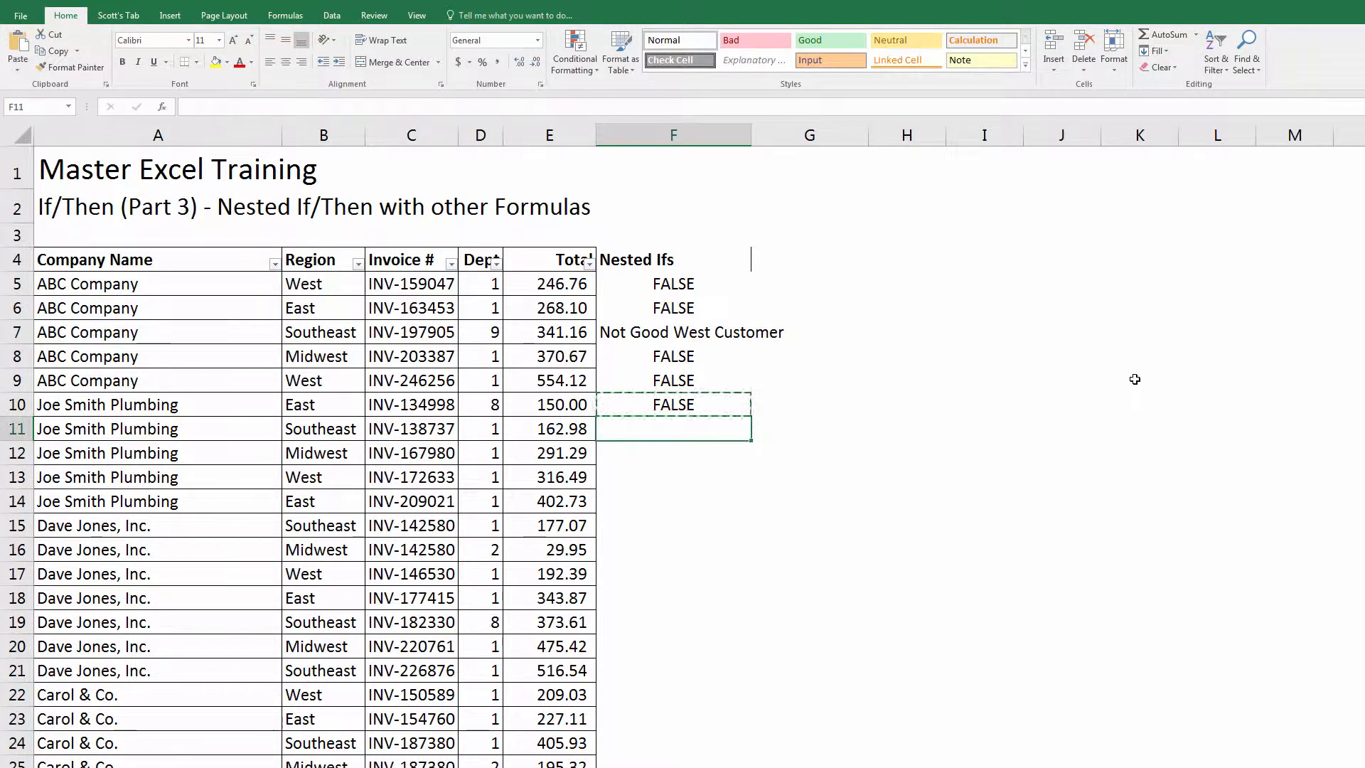
key(Return)
Copy the formula from F11 into the remaining rows of the Nested Ifs column, down to F76
key(ctrl+c)
key(shift+Down)
key(shift+Down)
key(shift+Down)
key(shift+Down)
key(shift+Down)
key(shift+Down)
key(shift+Down)
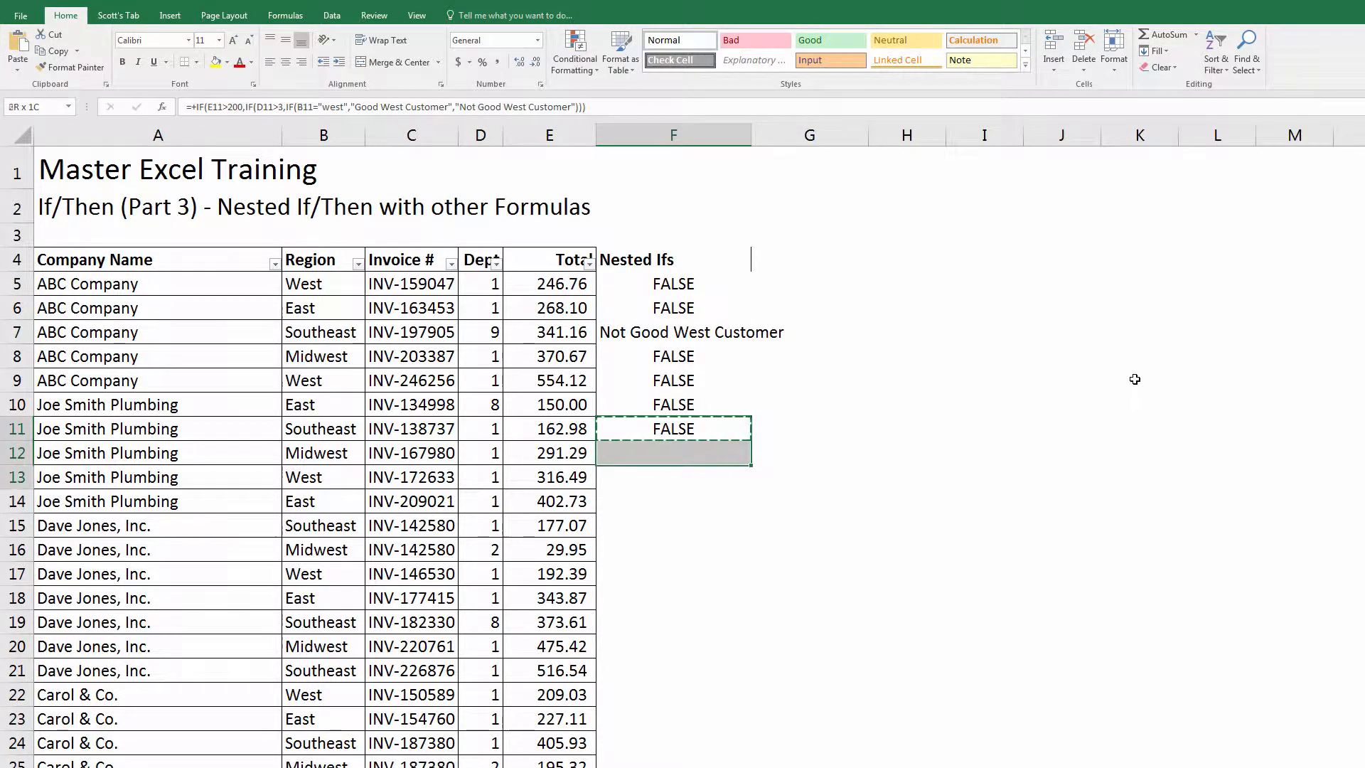
key(Left)
key(ctrl+Down)
key(Right)
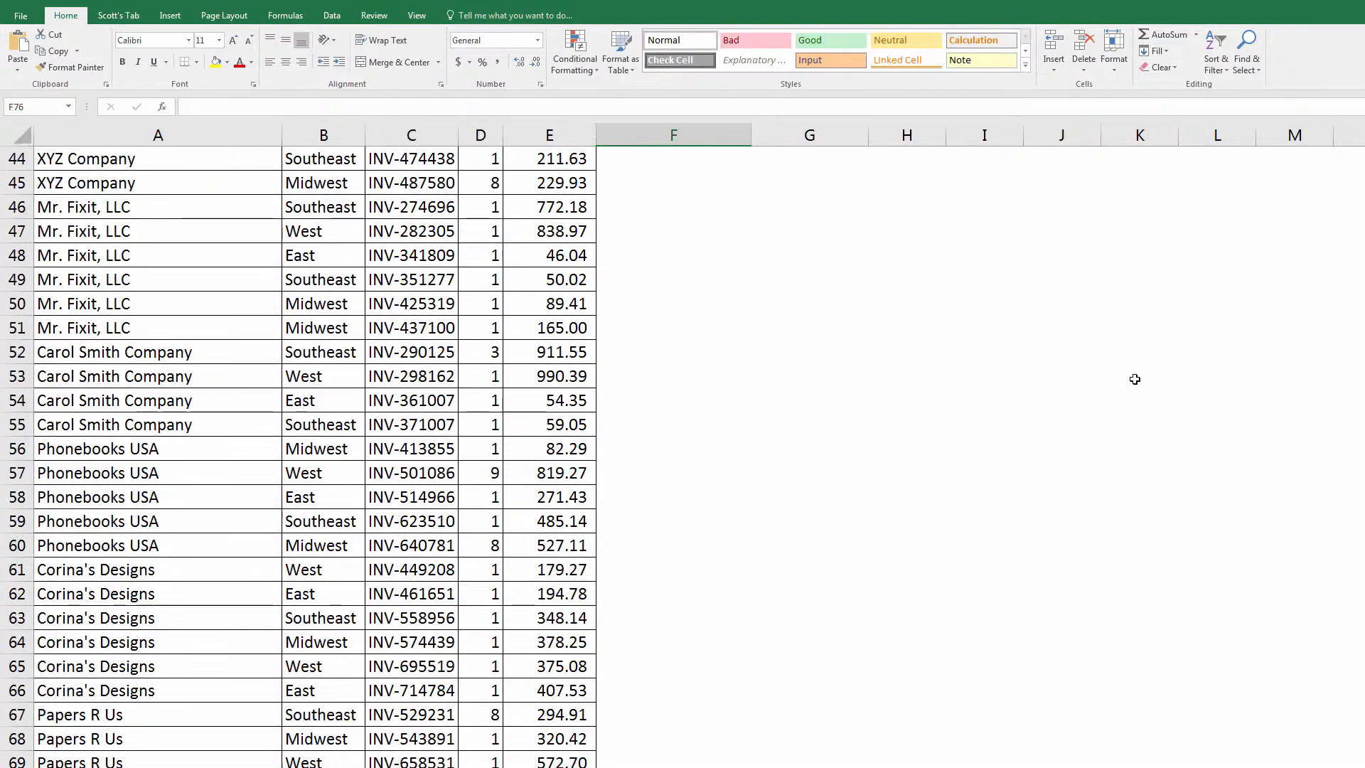
key(ctrl+shift+Up)
key(Return)
key(Up)
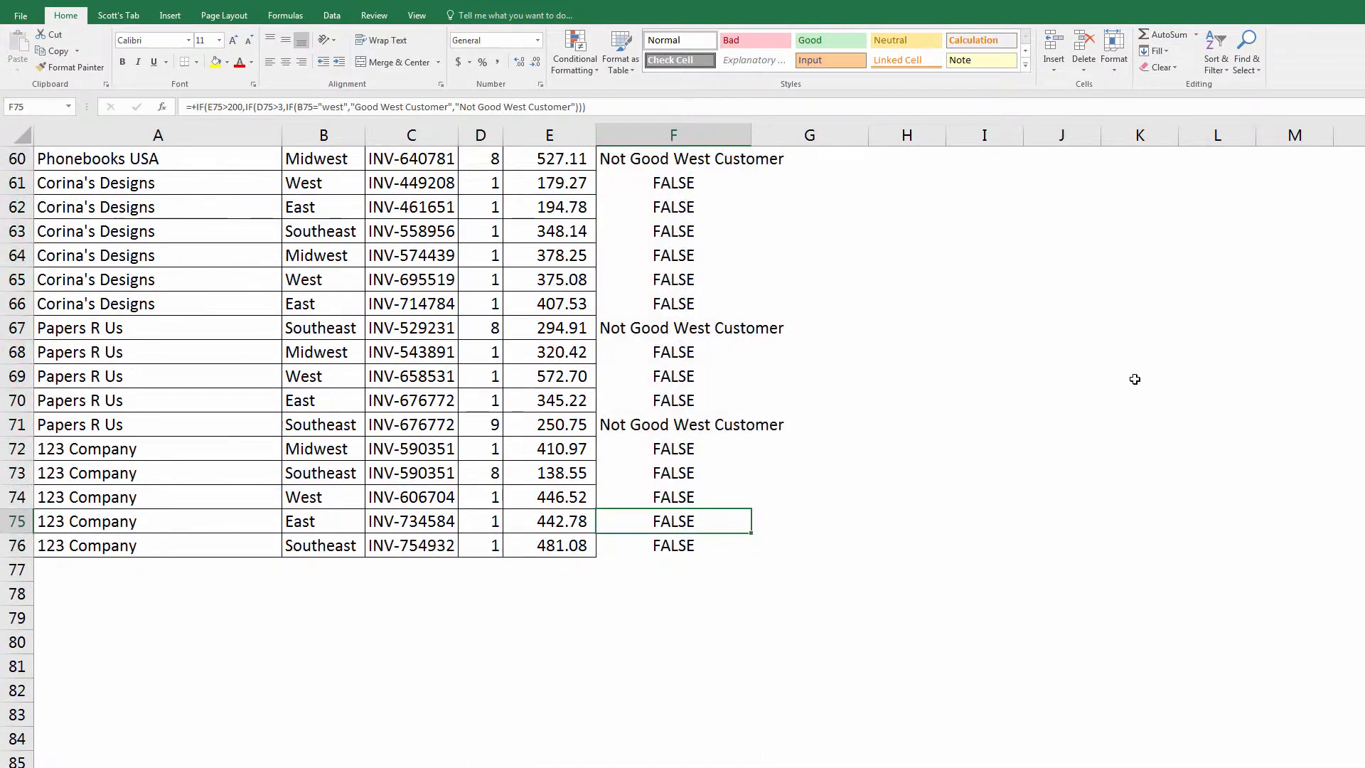
Return to F5 and open its nested IF formula to examine the conditions and the cells they reference
key(ctrl+Up)
key(Up)
key(Up)
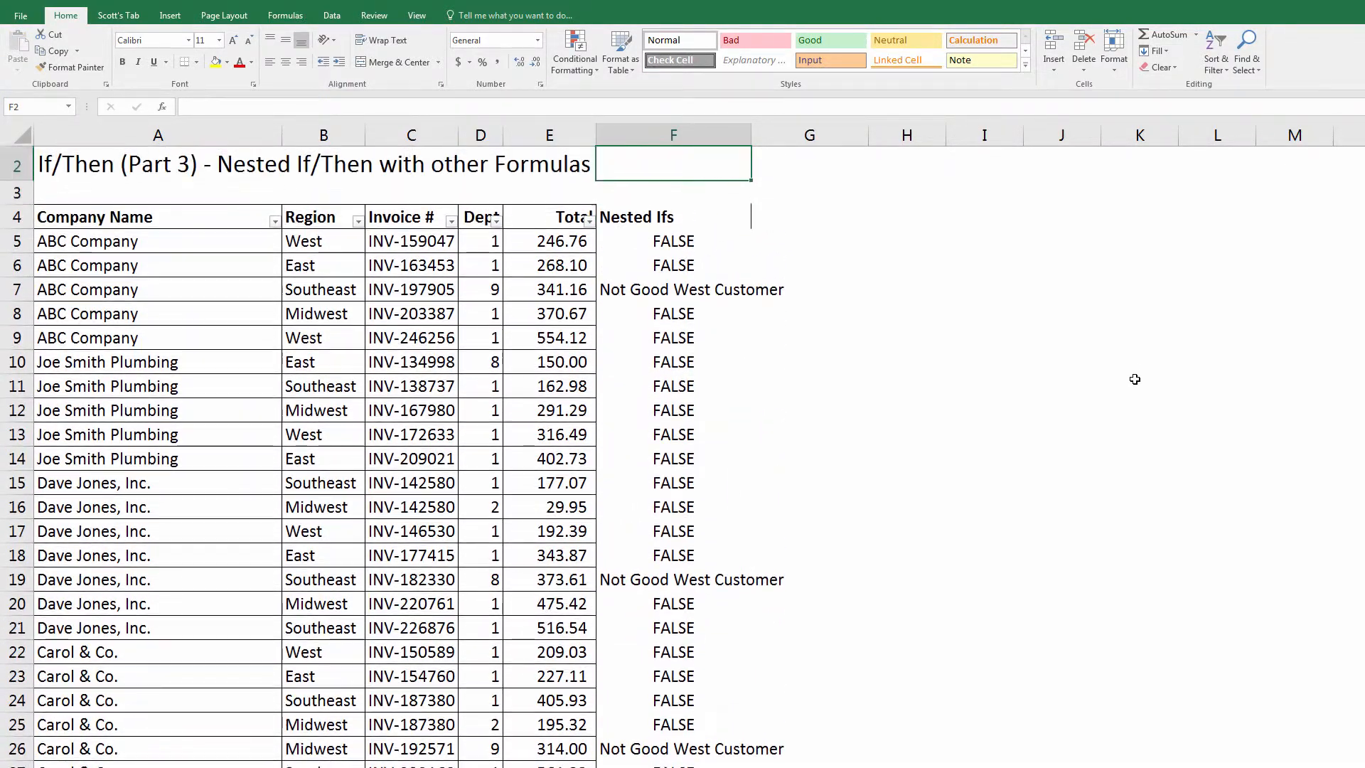
key(Down)
key(Down)
key(Down)
key(Down)
key(Down)
key(Up)
key(Up)
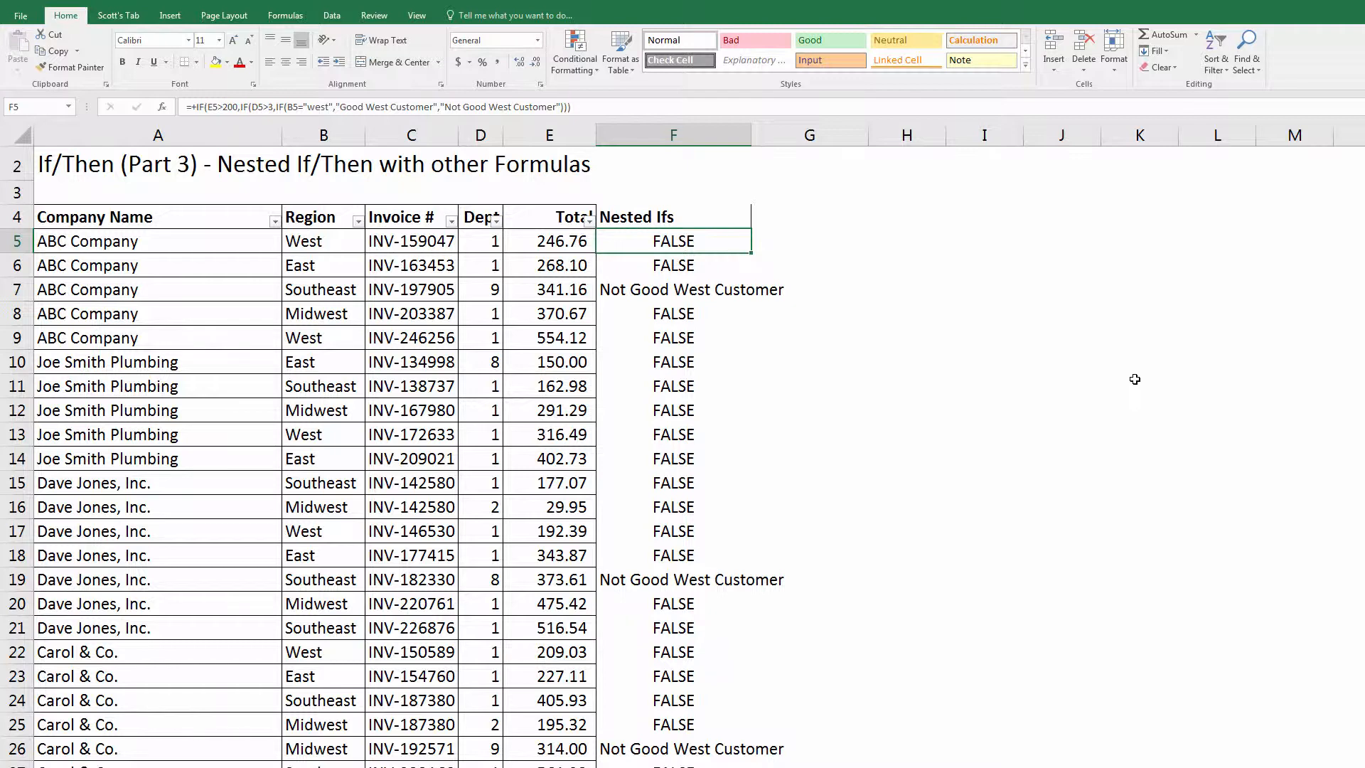
key(F2)
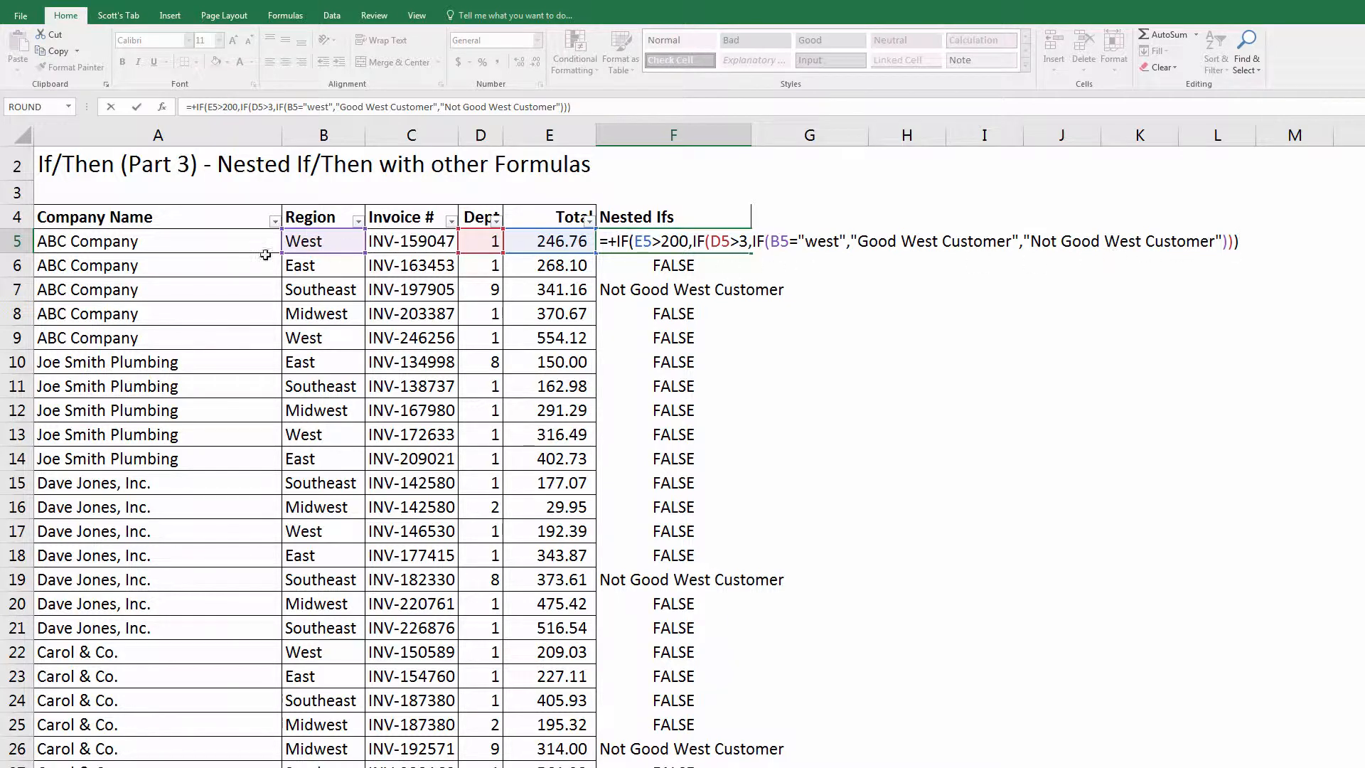
Test the nested formula by setting the Dept value in D5 to 5, undoing it, and entering 5 again
click(491, 246)
text(5)
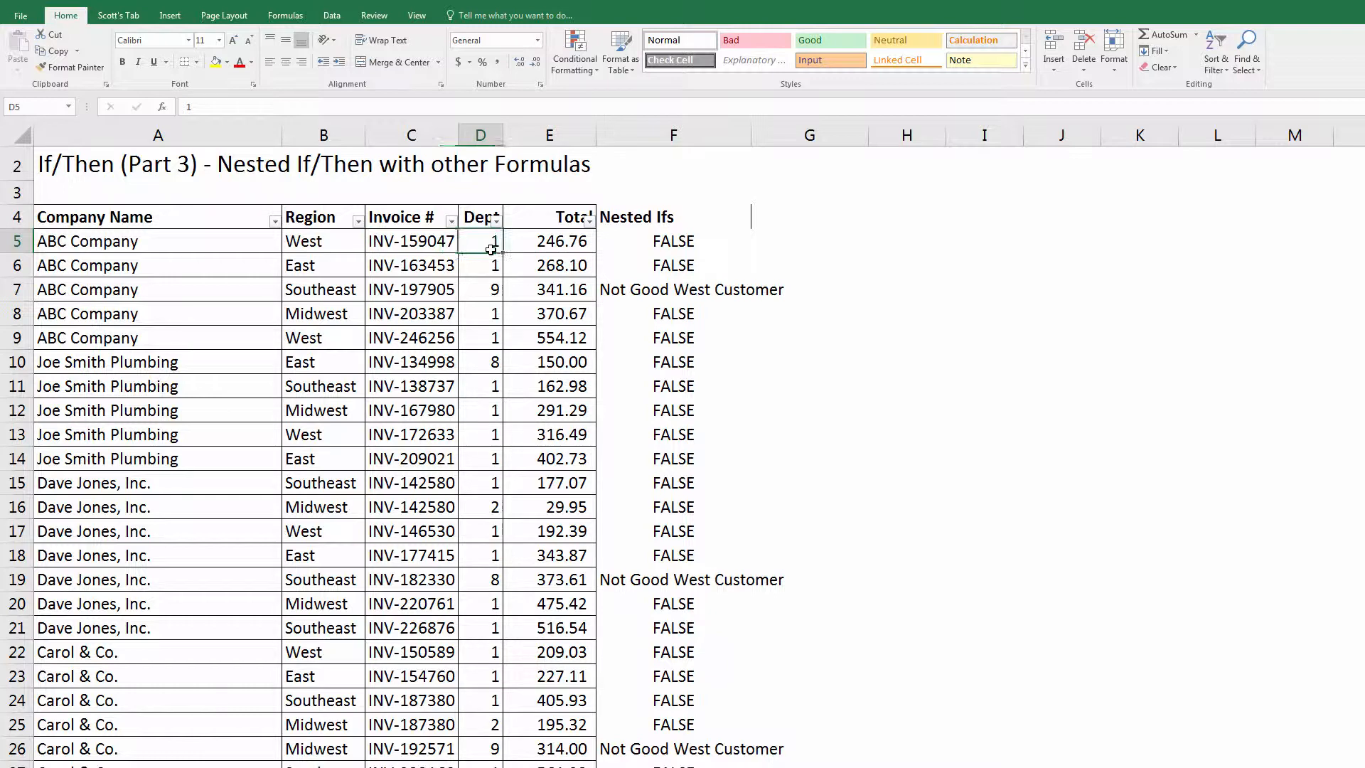
key(Return)
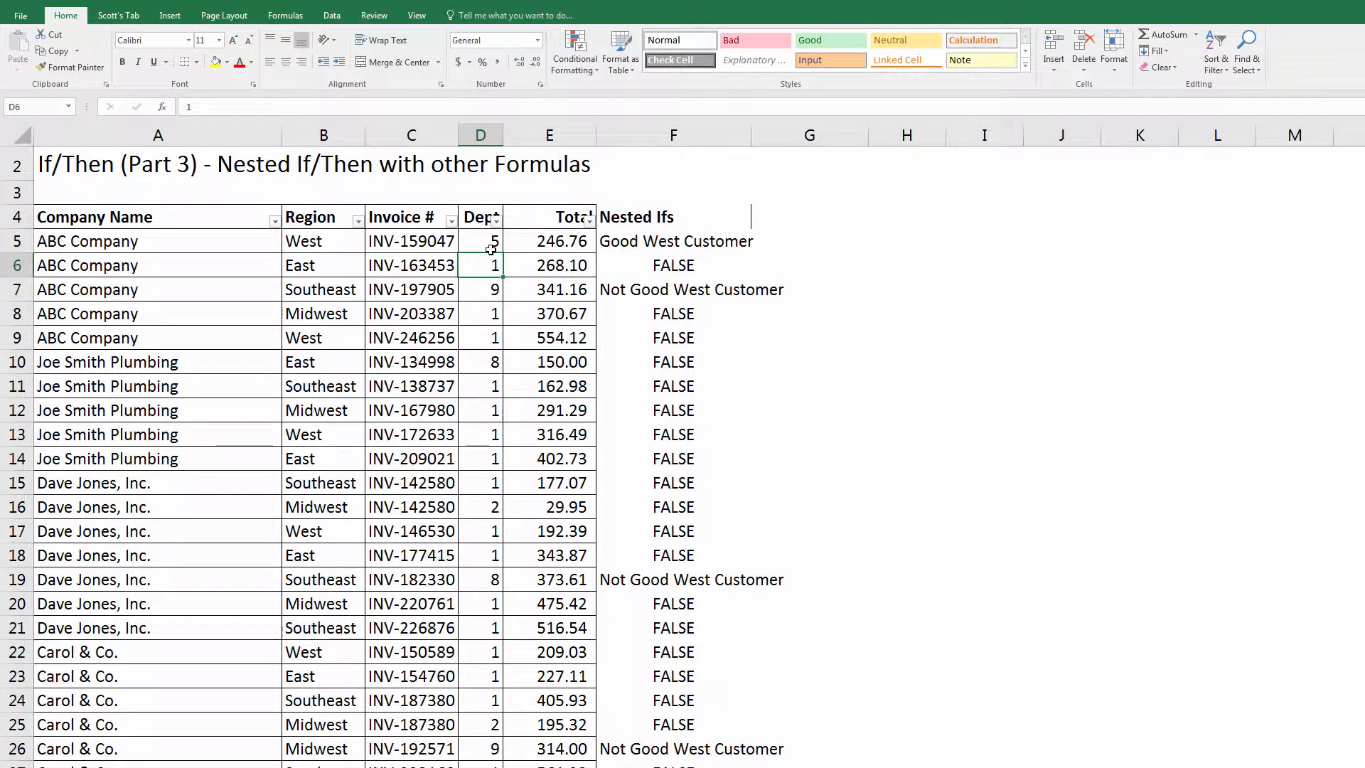
key(ctrl+z)
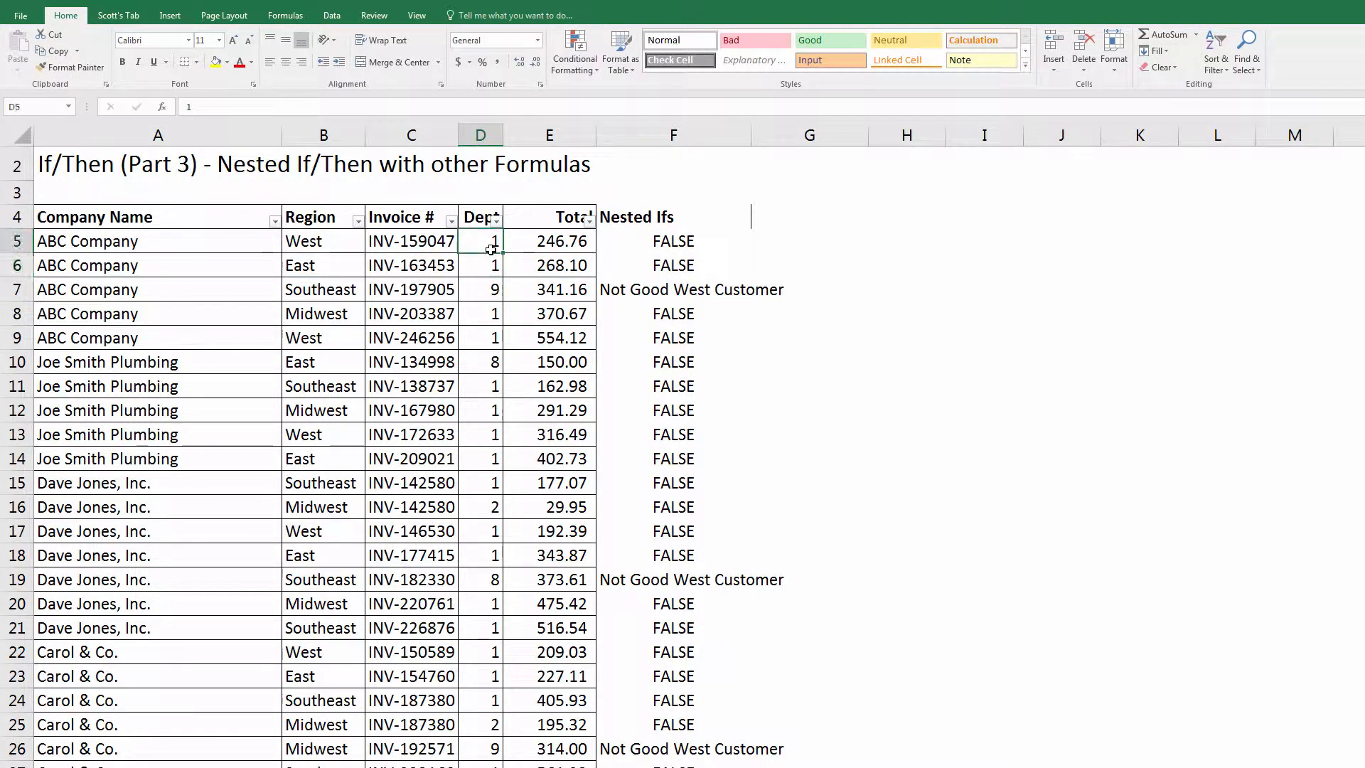
text(5)
key(Return)
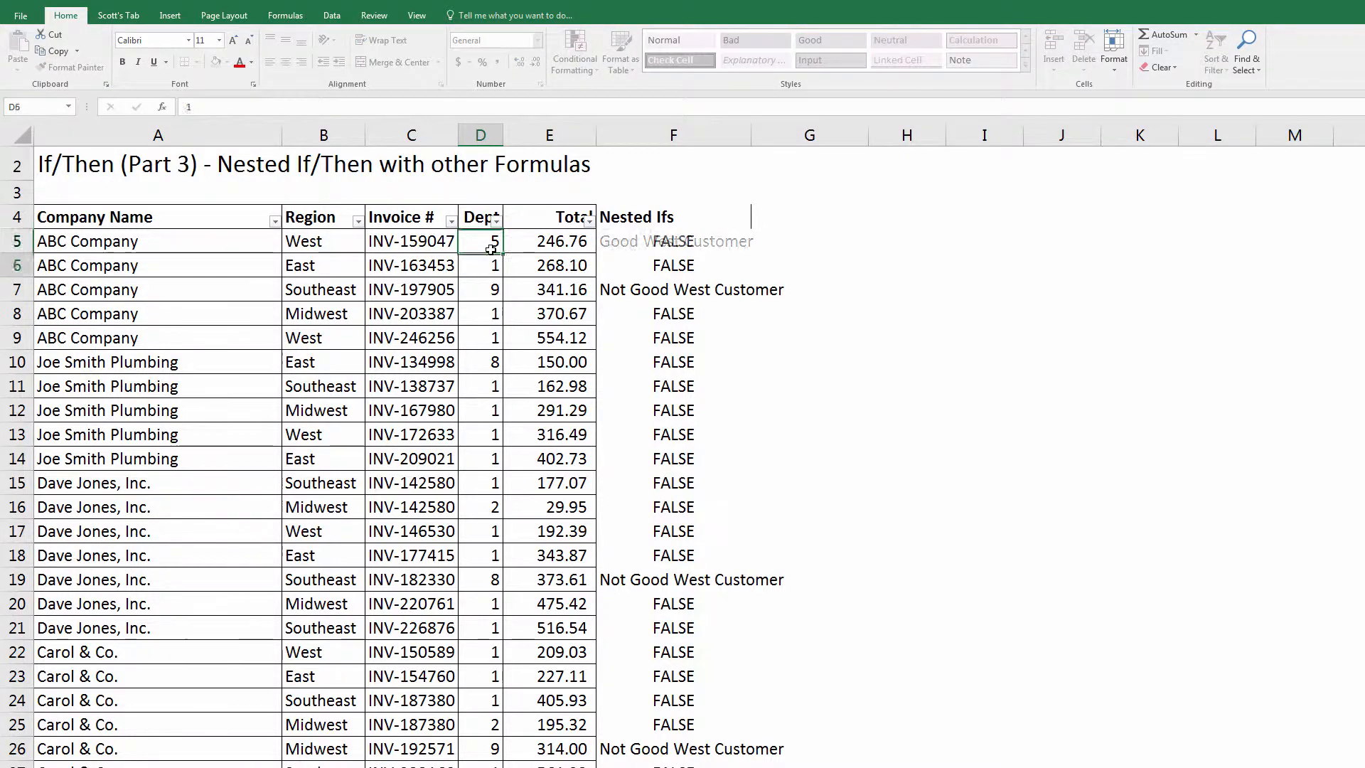
Test the nested formula by setting the Region value in B5 to East
key(Up)
key(Left)
key(Left)
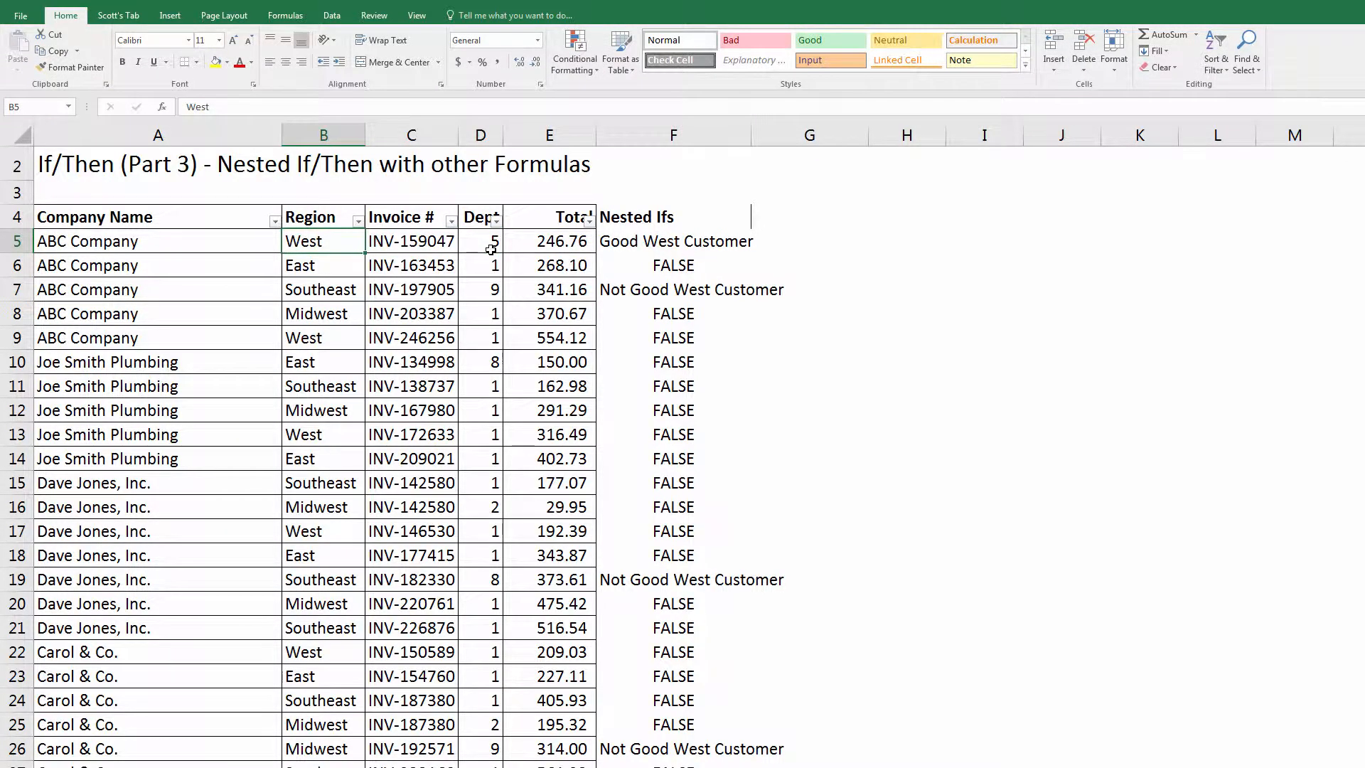
text(East)
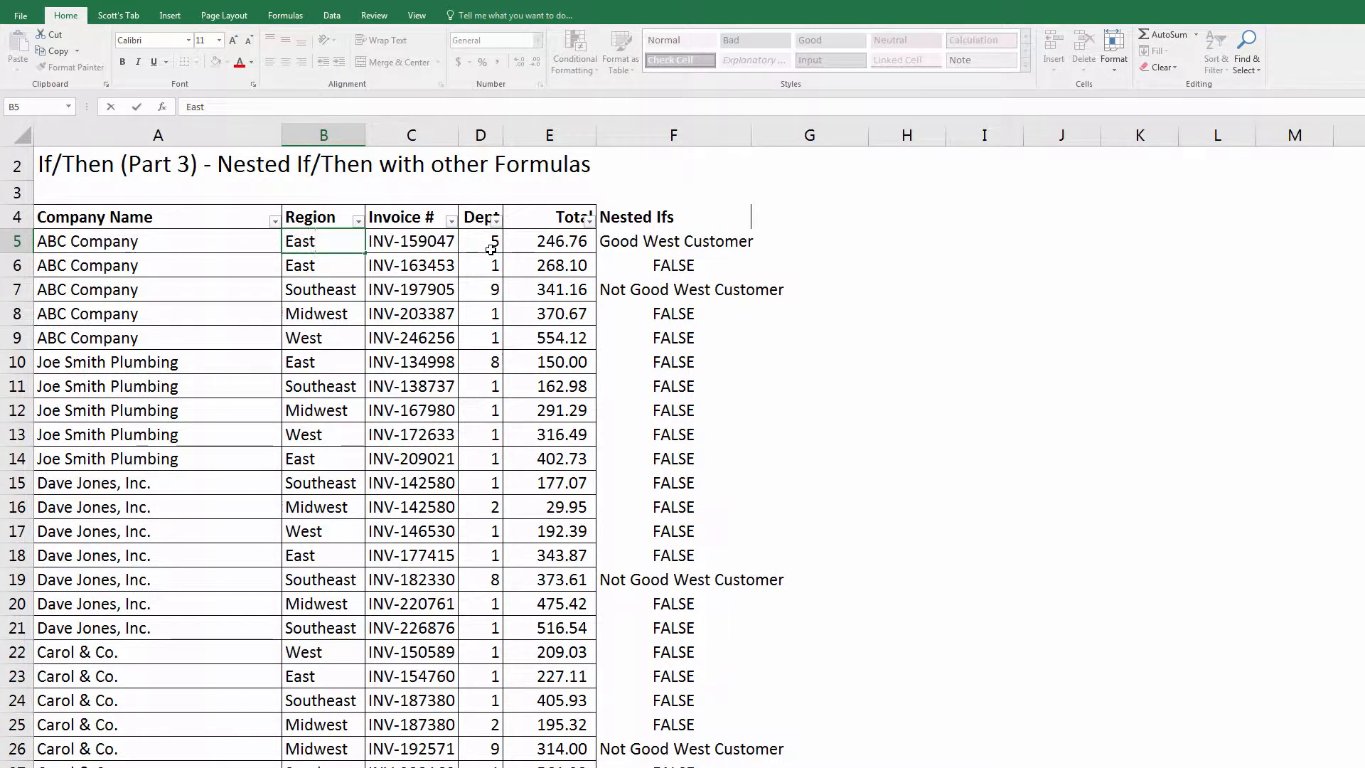
key(ctrl+Return)
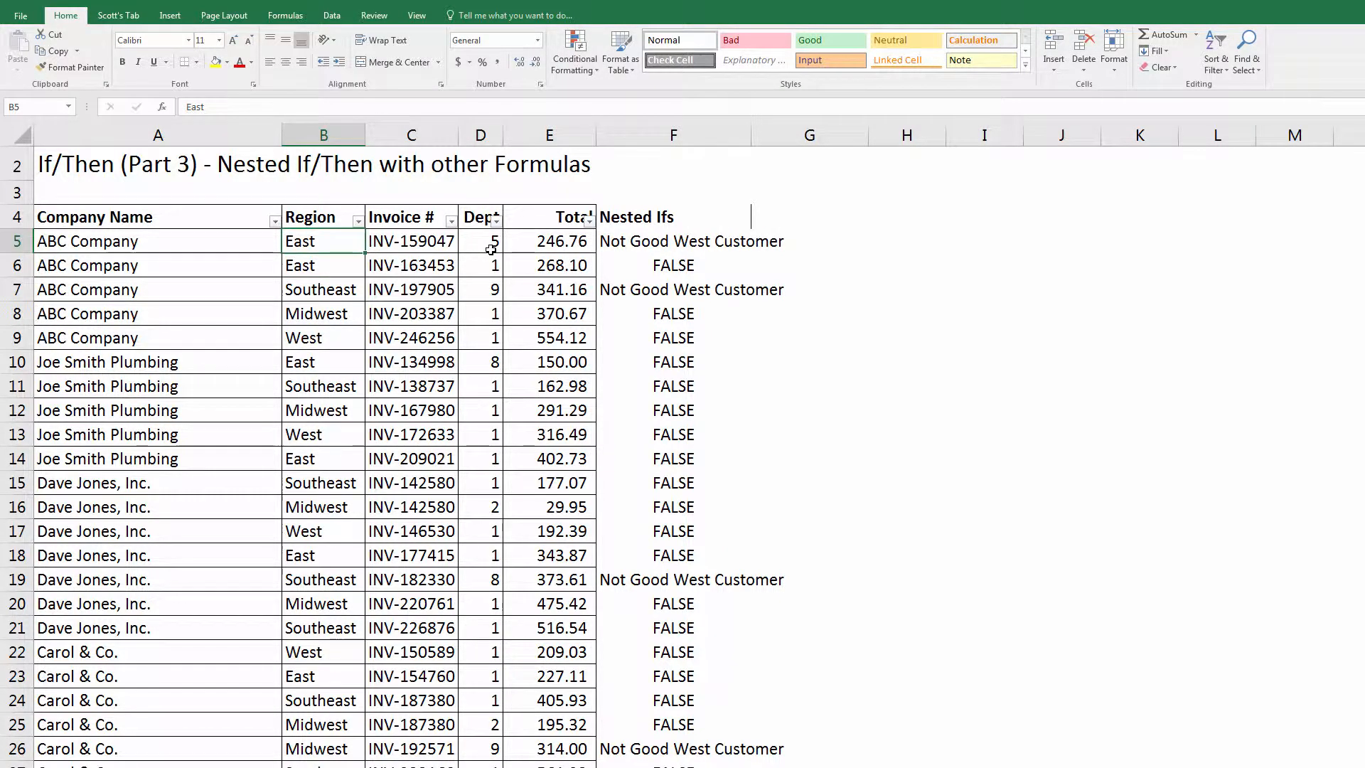
Open the nested IF formula in F5 to examine its three conditions and two result texts, leaving it as is
key(Right)
key(Right)
key(Right)
key(Right)
key(F2)
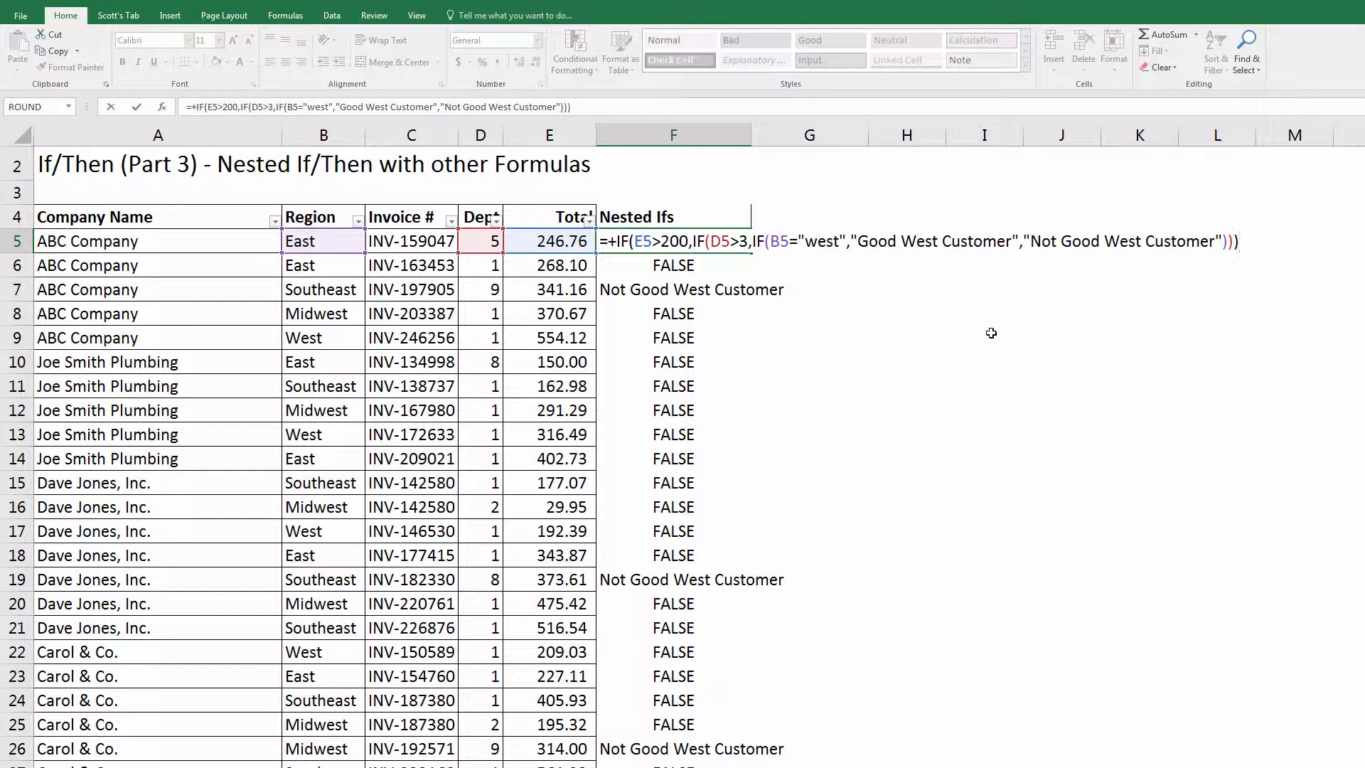
key(Return)
key(Up)
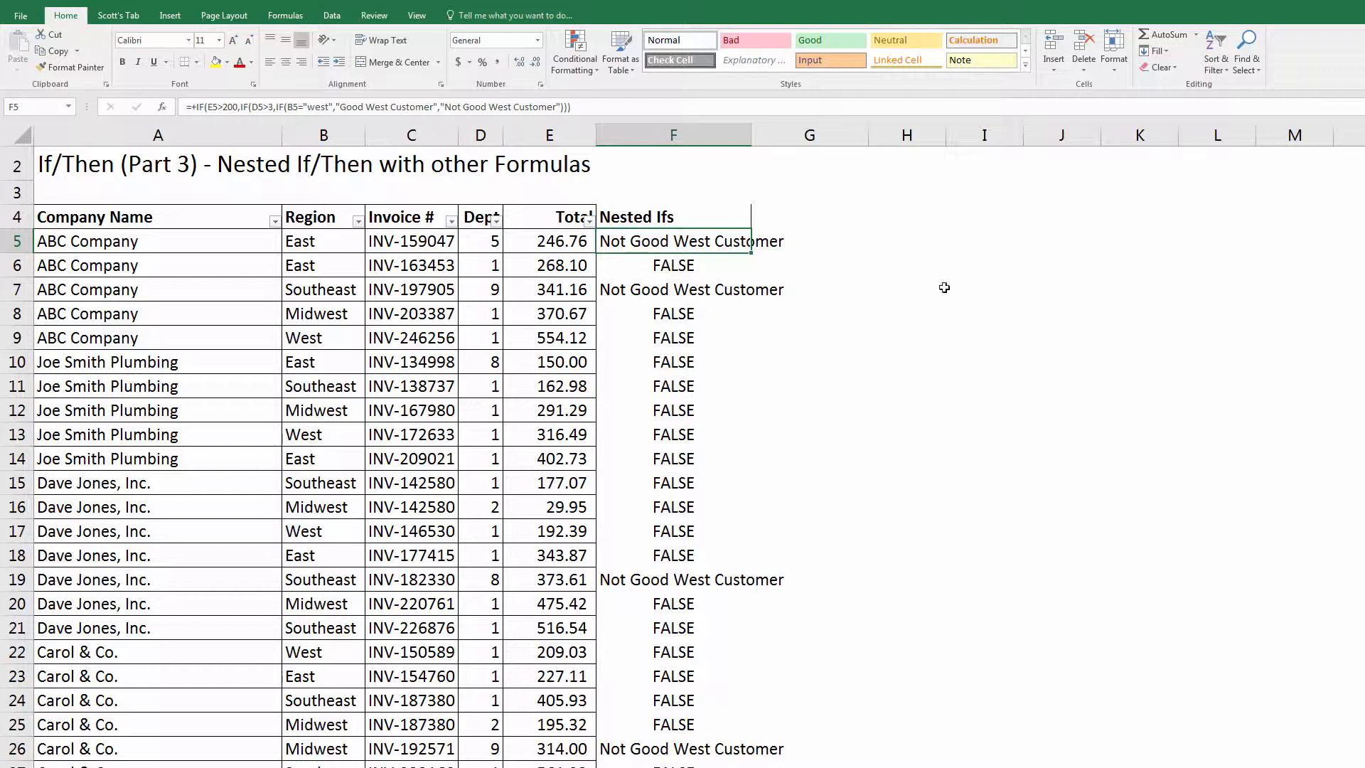
Autofit the width of column F and enter the heading And & OR in G4
click(755, 135)
double_click(753, 135)
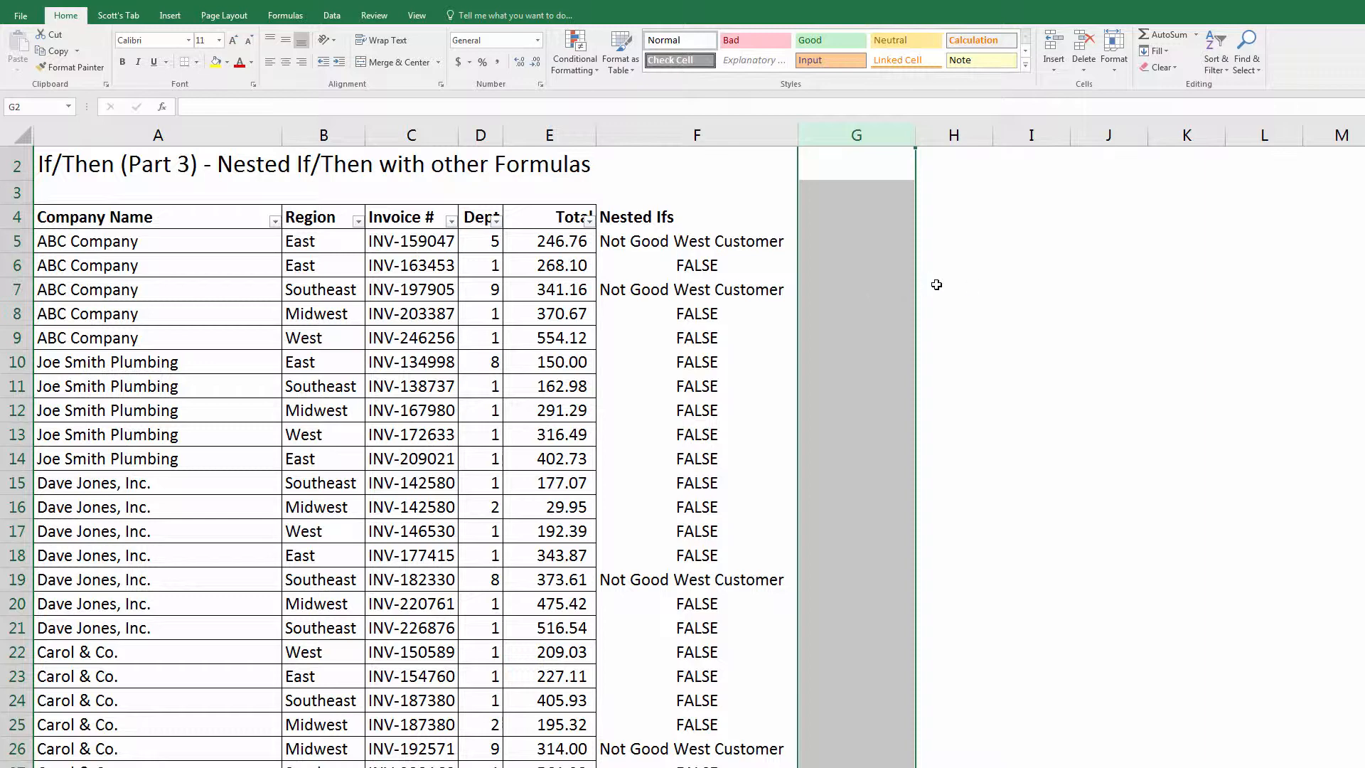
click(828, 217)
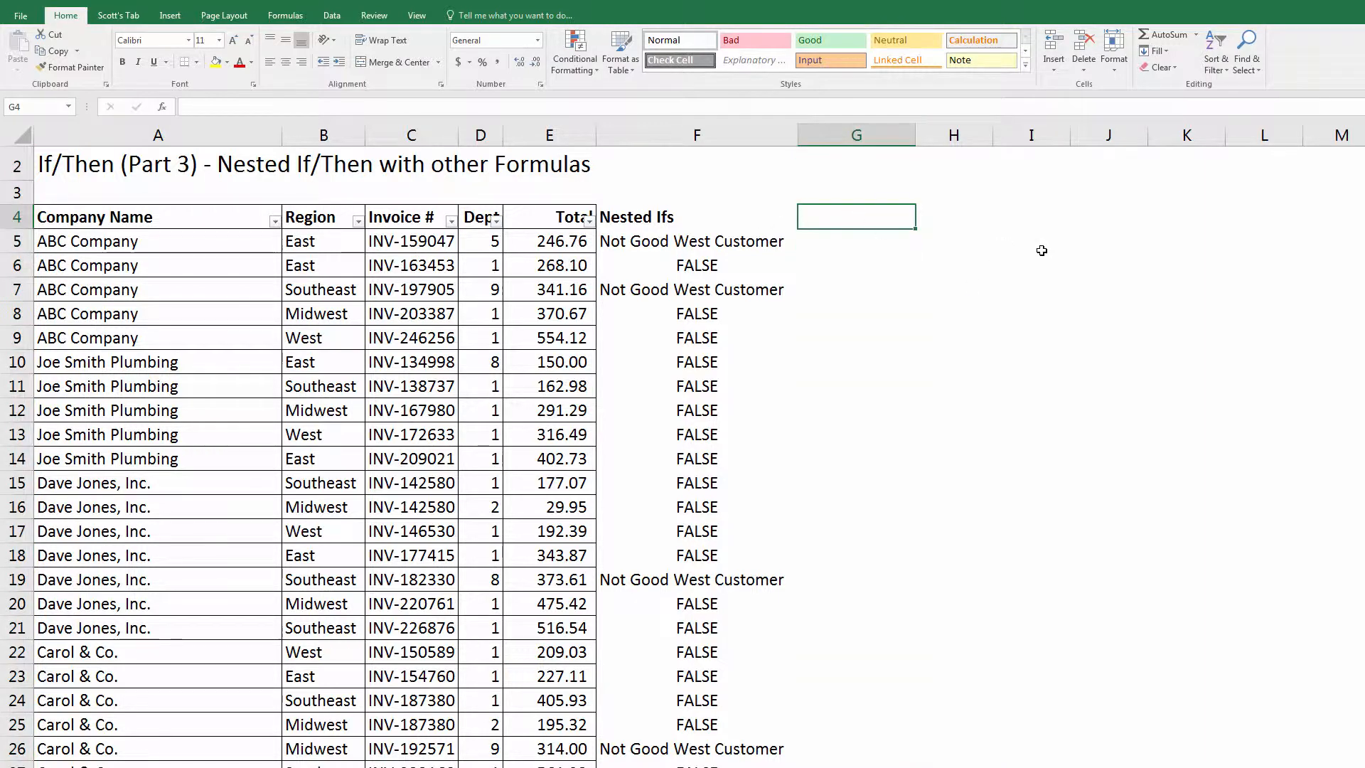
text(And & OR)
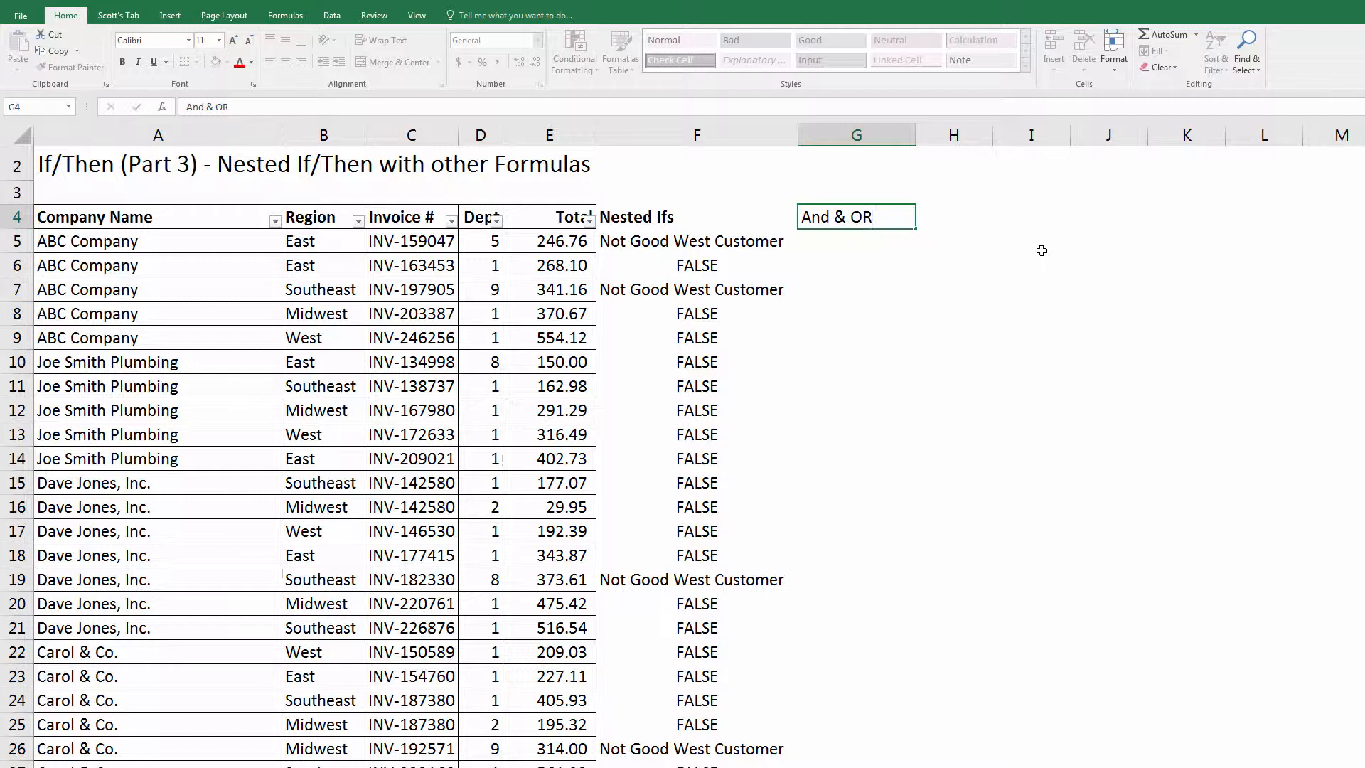
key(Return)
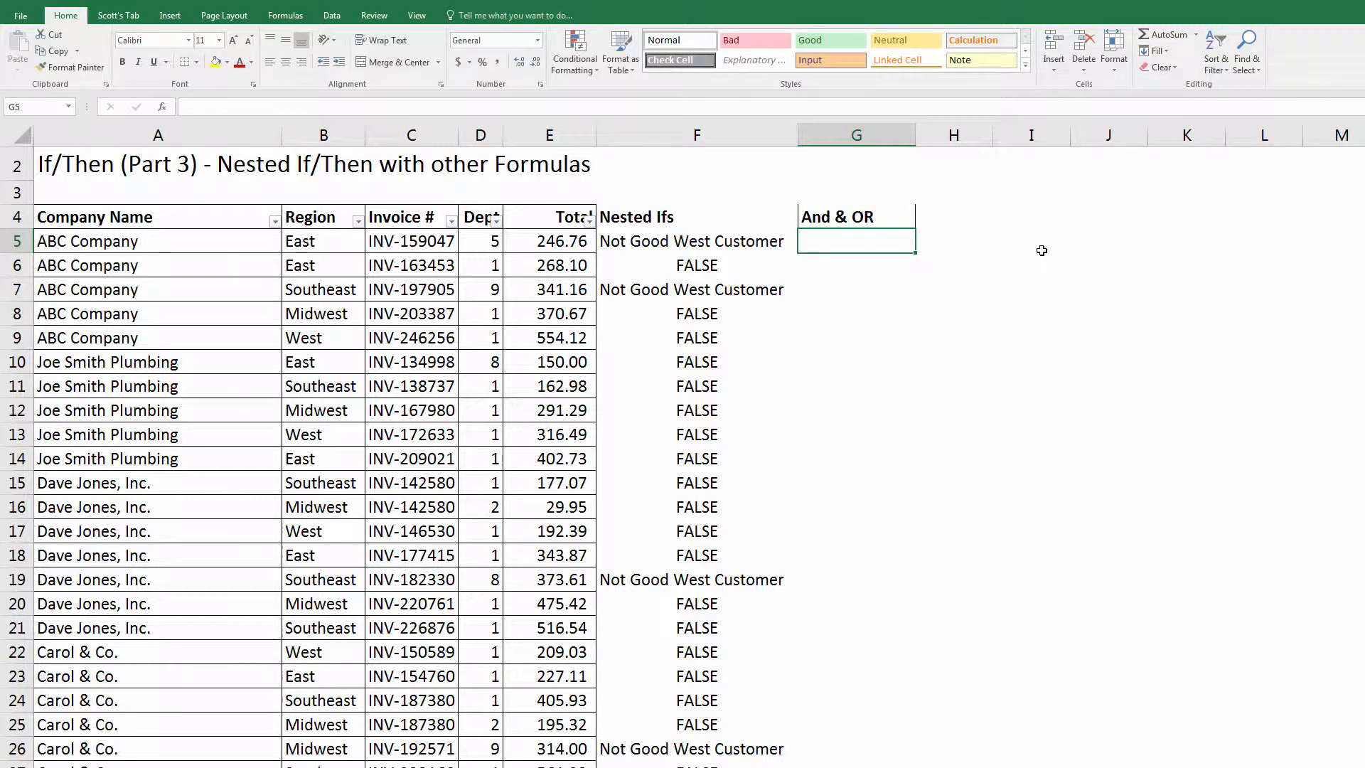
Check the first condition of the formula in F5 and note it as "Invoice > 200" in F1
key(Left)
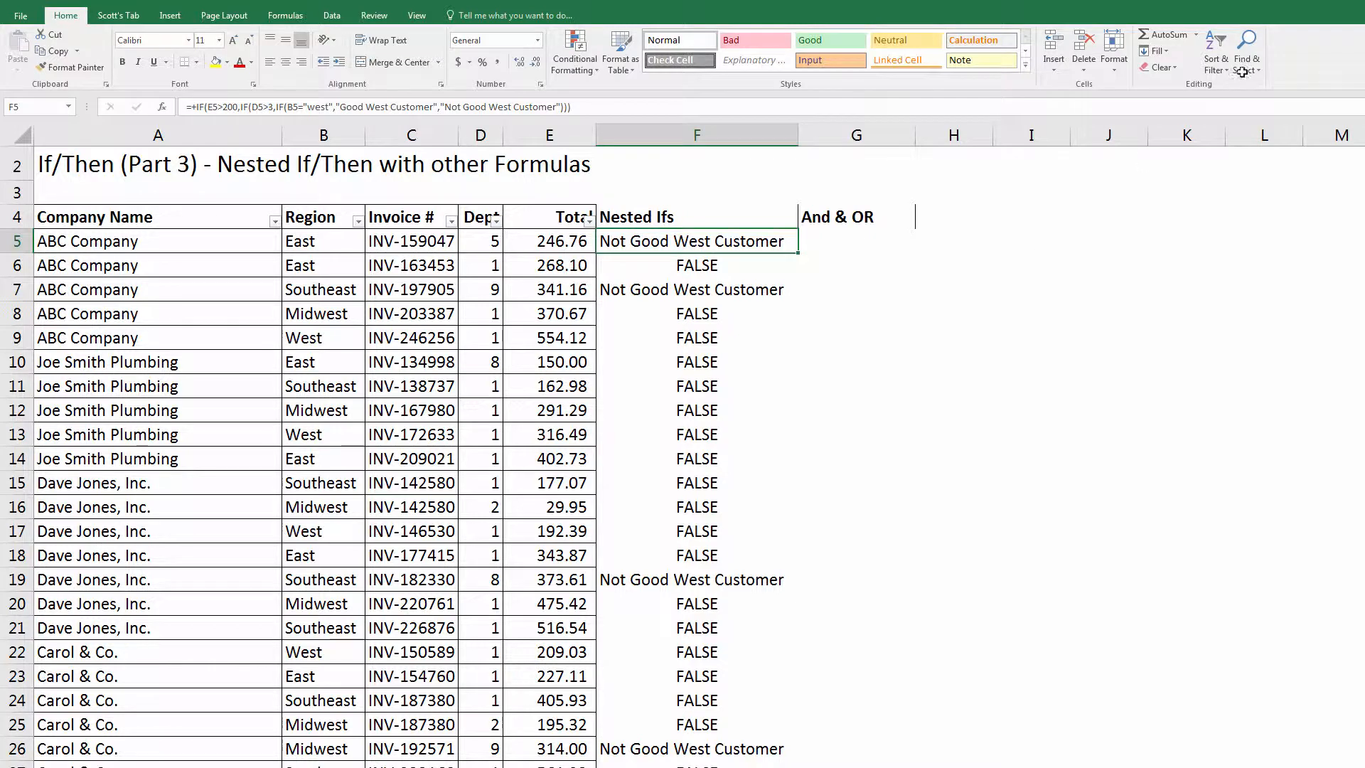
scroll(1035, 274, up, 1)
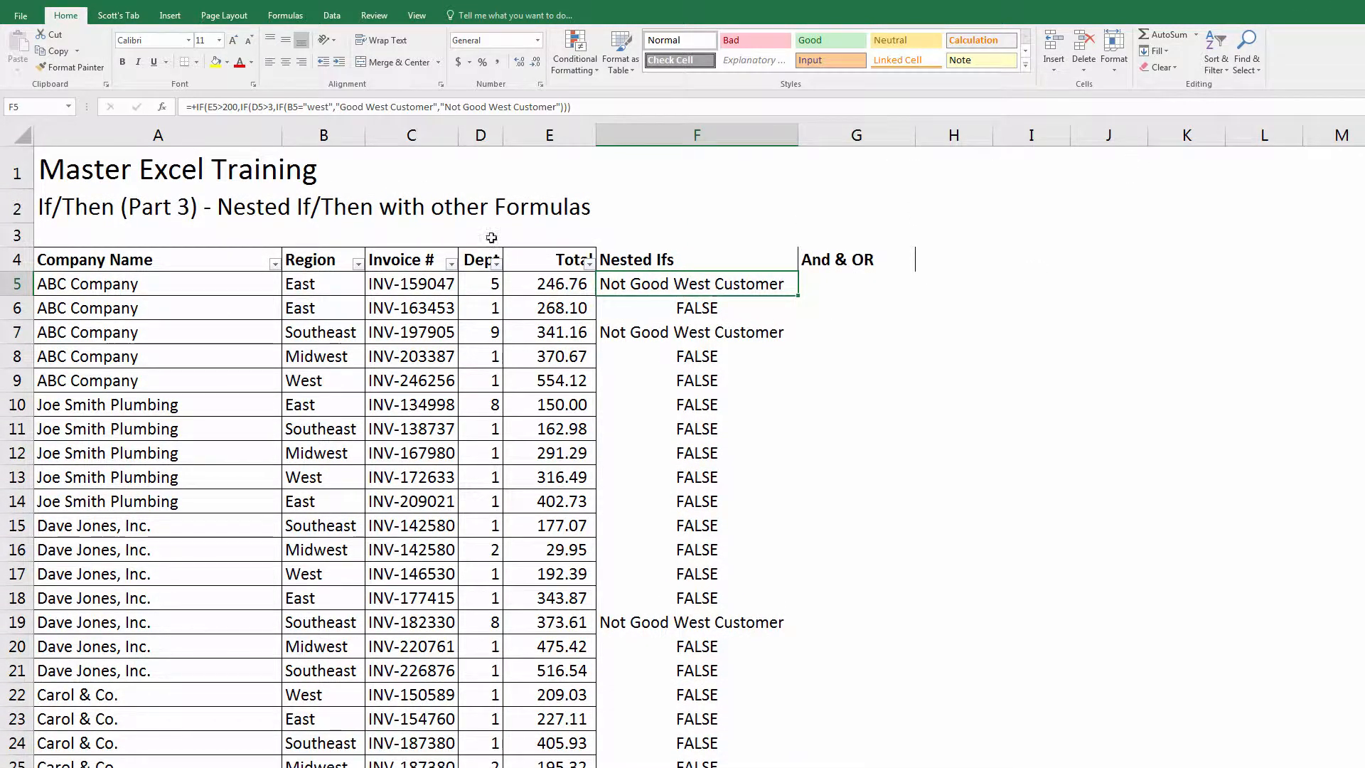
double_click(648, 286)
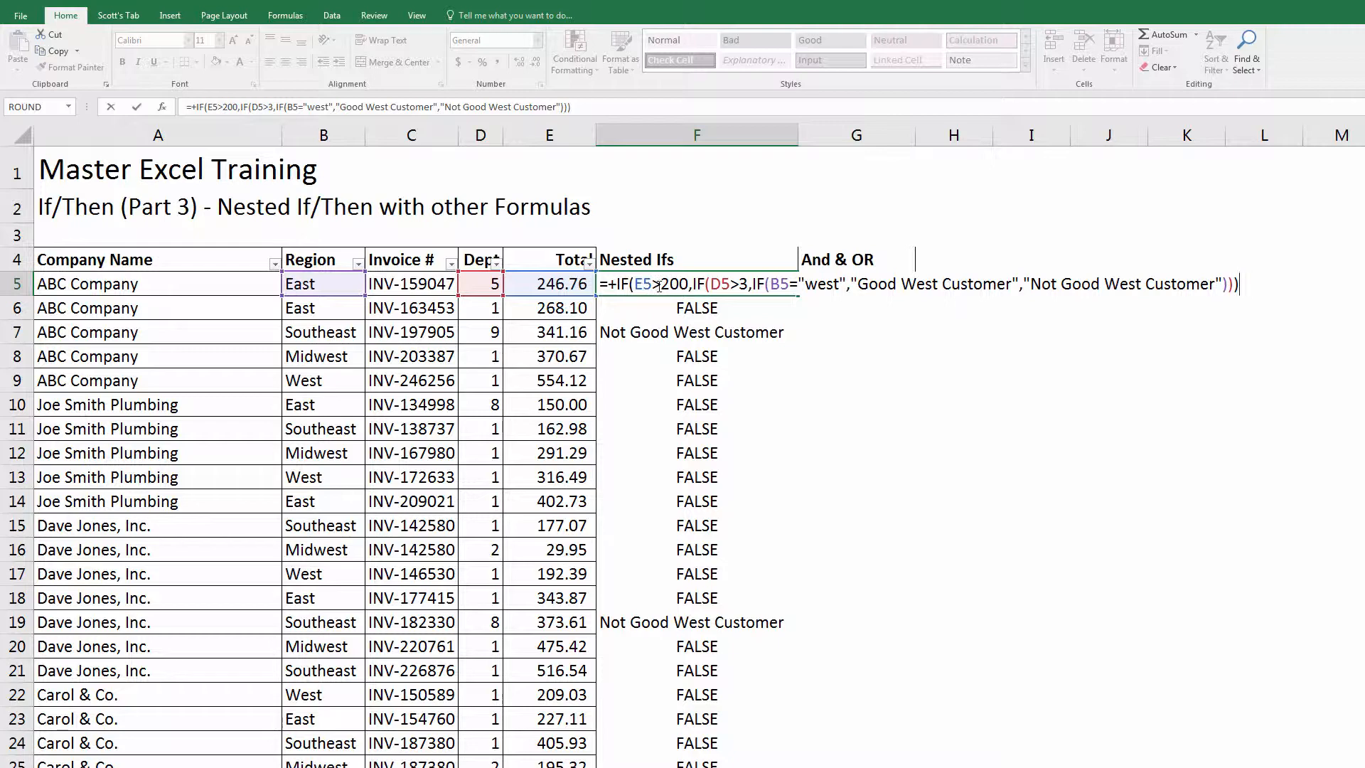
click(658, 136)
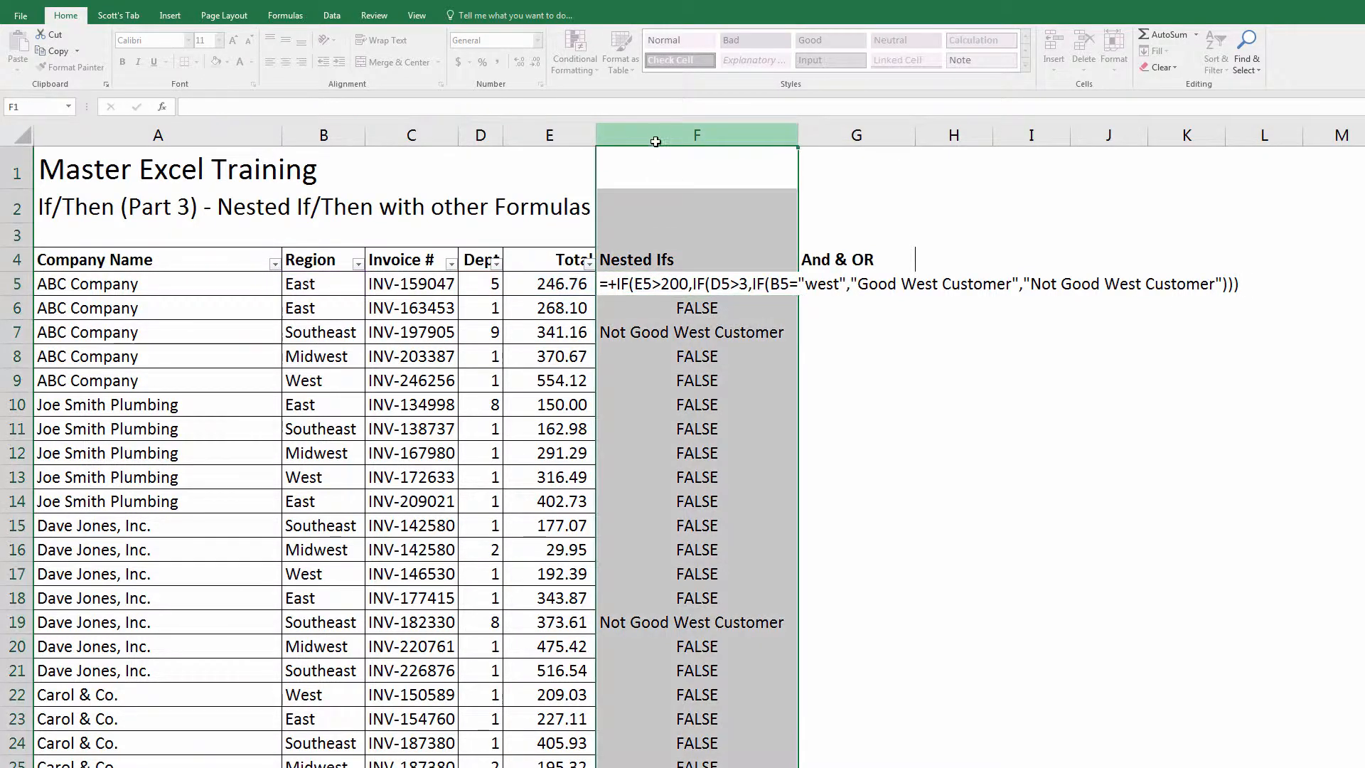
click(730, 190)
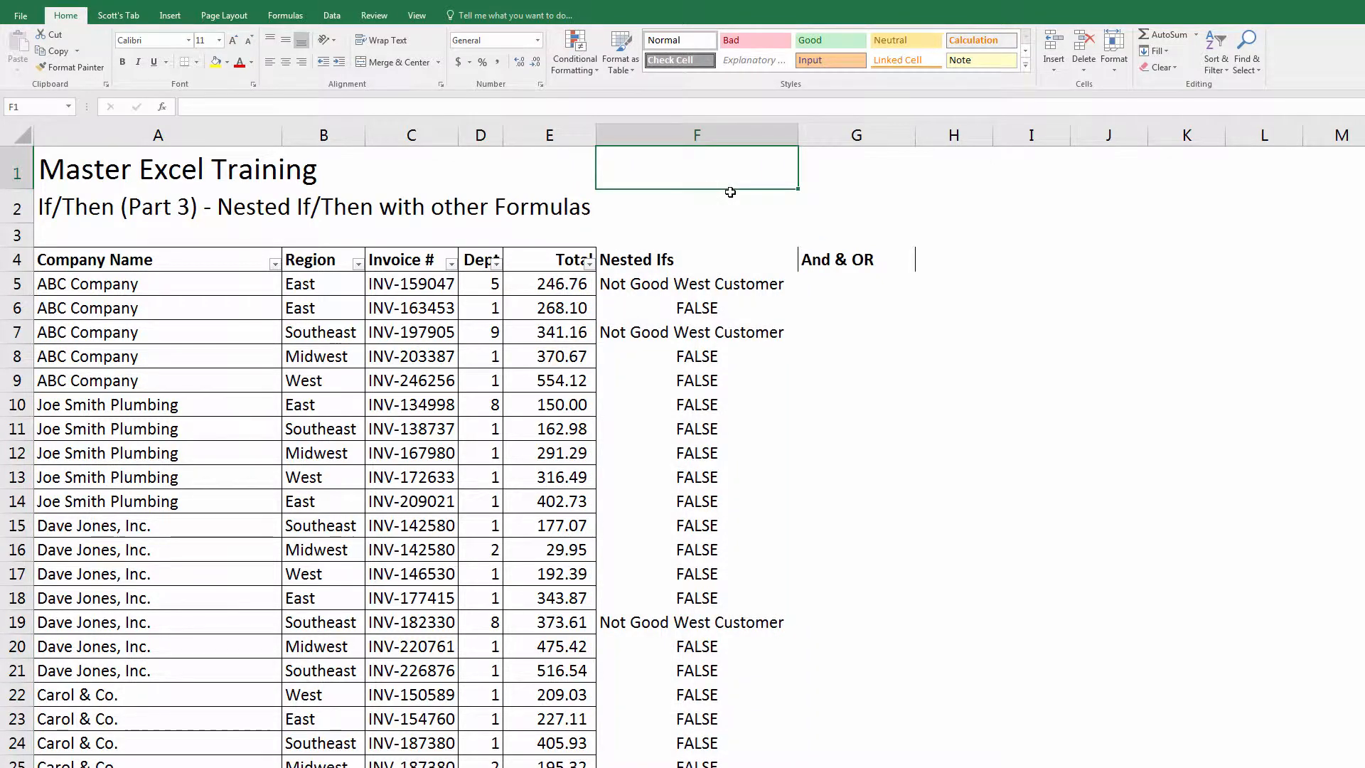
text(Invoice )
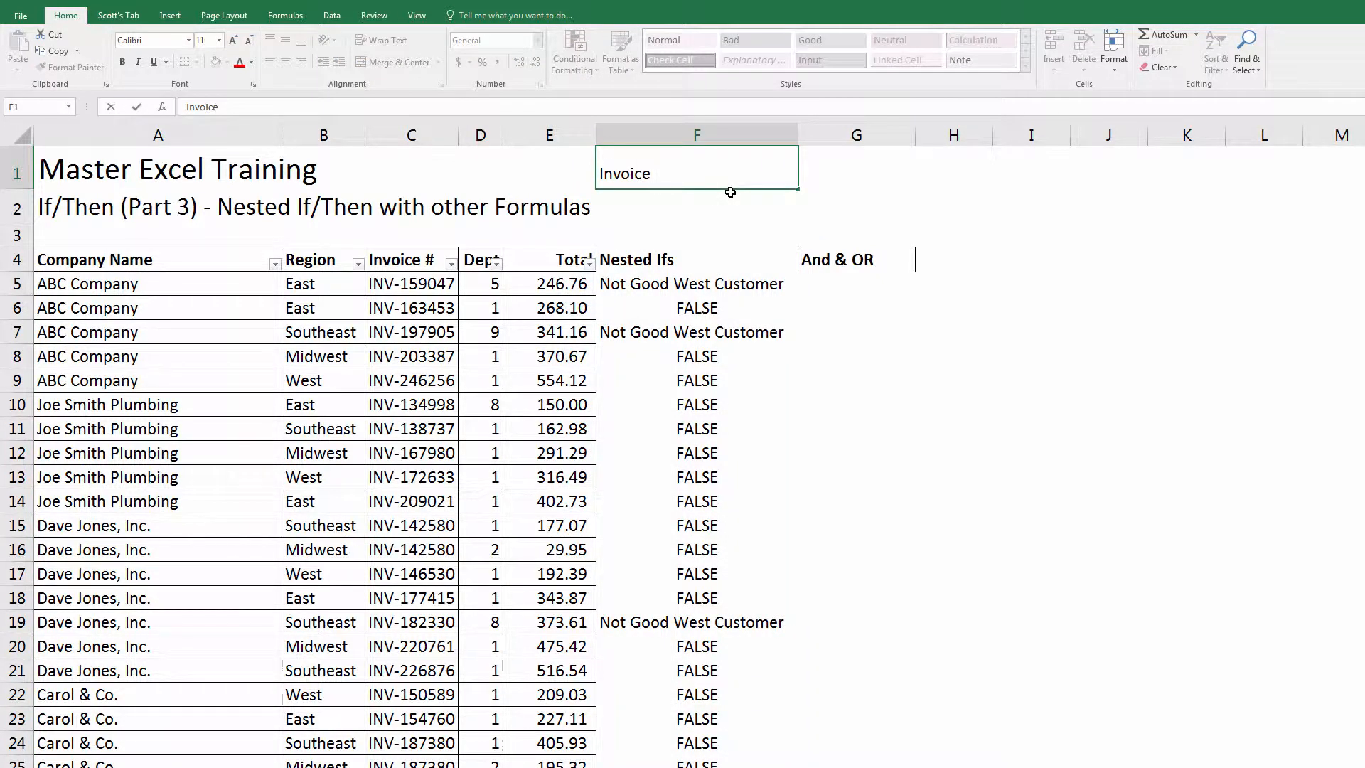
text(> 200)
key(Return)
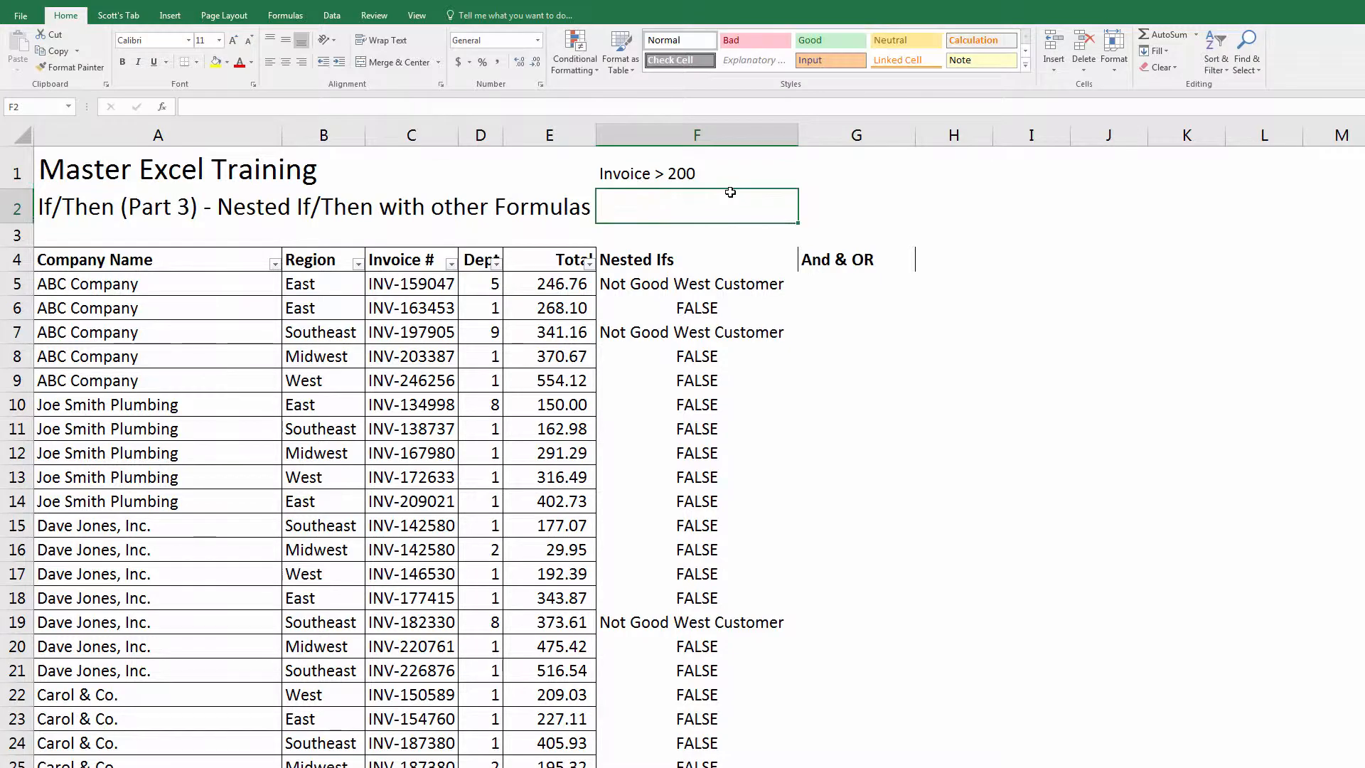
Check the second condition of the formula in F5 and note it as "Dept > 3" in F2
key(Down)
key(Down)
key(Down)
key(F2)
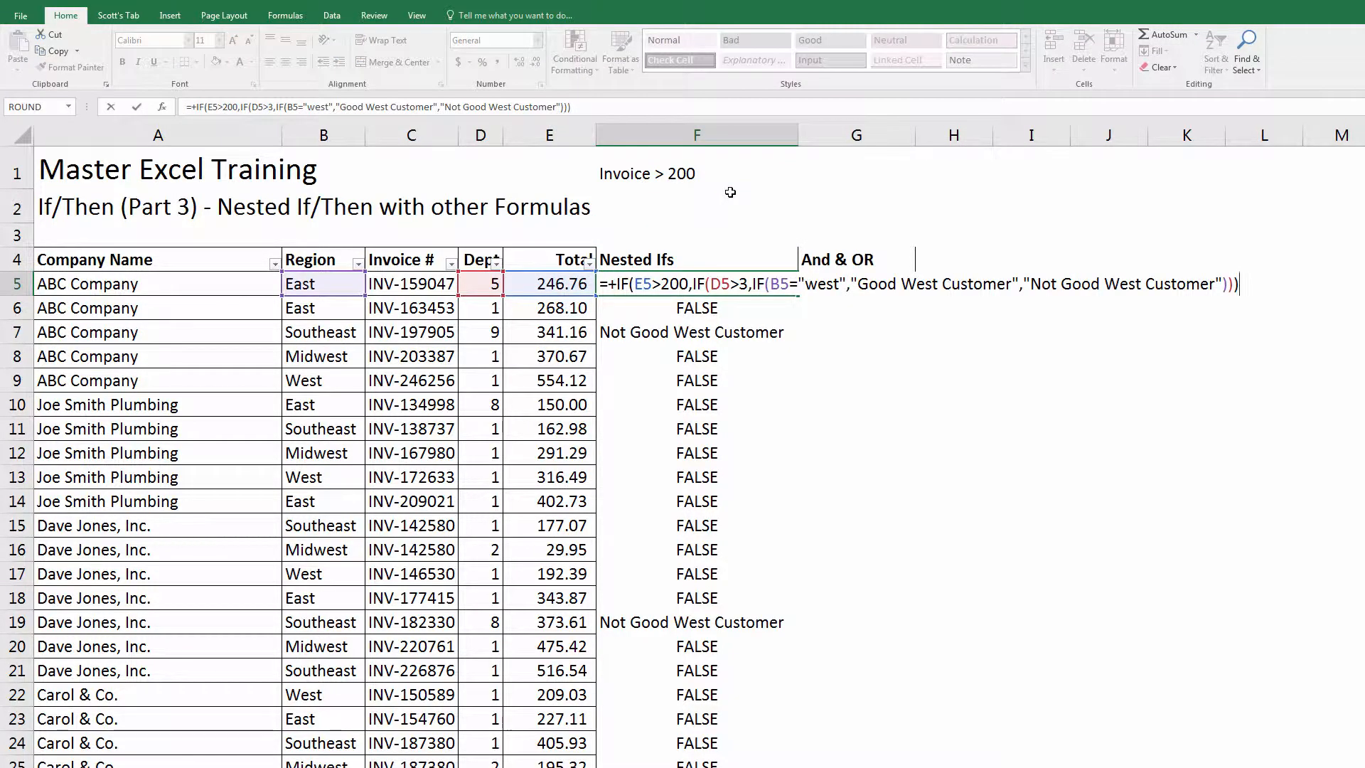
key(Return)
key(Up)
key(Up)
key(Up)
key(Up)
key(Up)
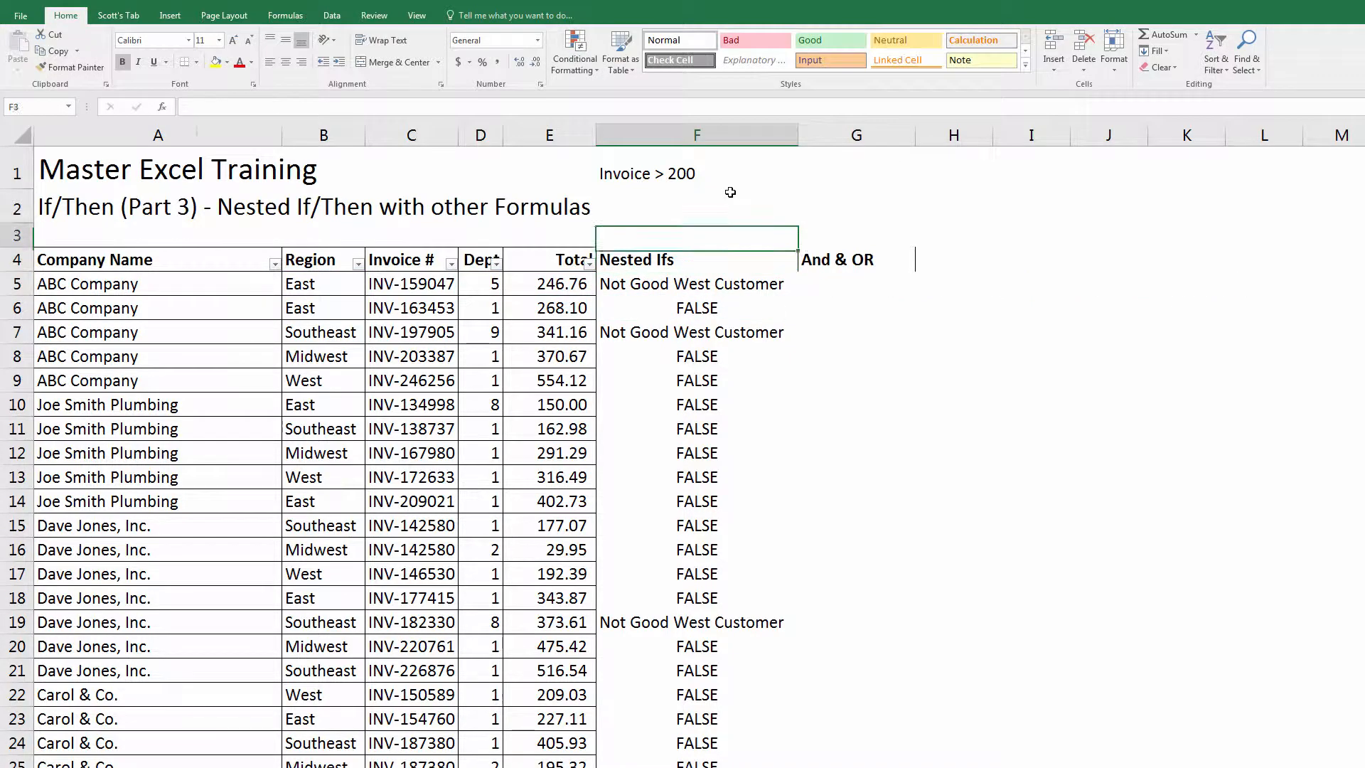
key(Down)
text(Dep)
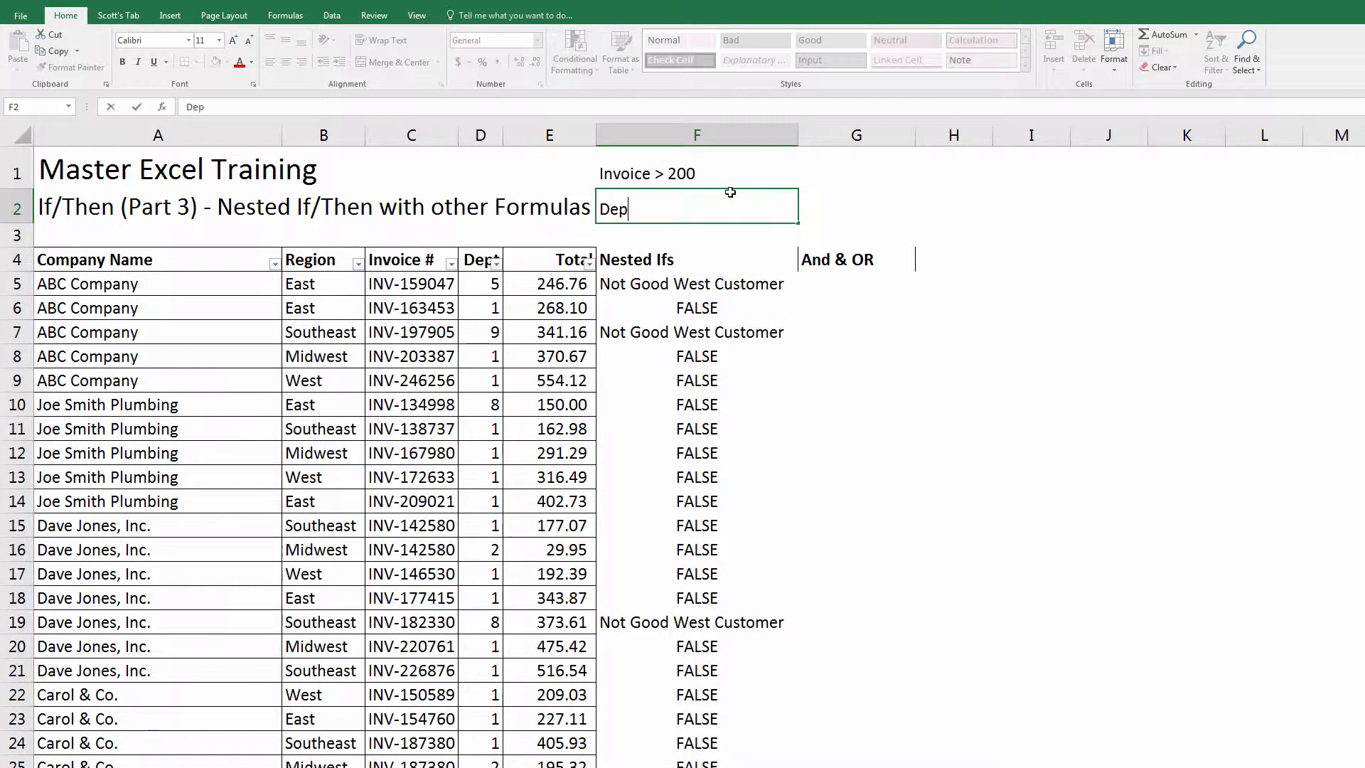
text(t > 3)
key(Return)
Check the third condition of the formula in F5 and note it as "Region = West" in F3
key(Down)
key(Down)
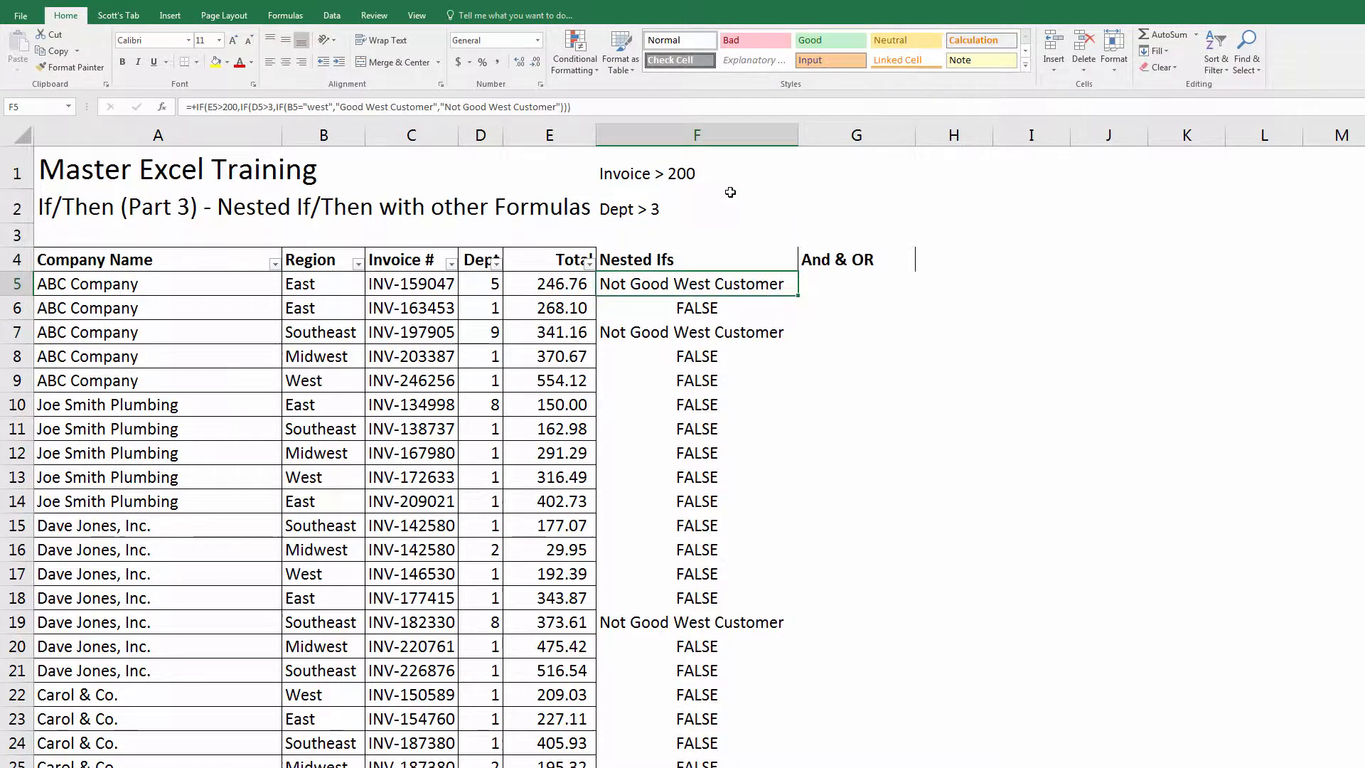
key(F2)
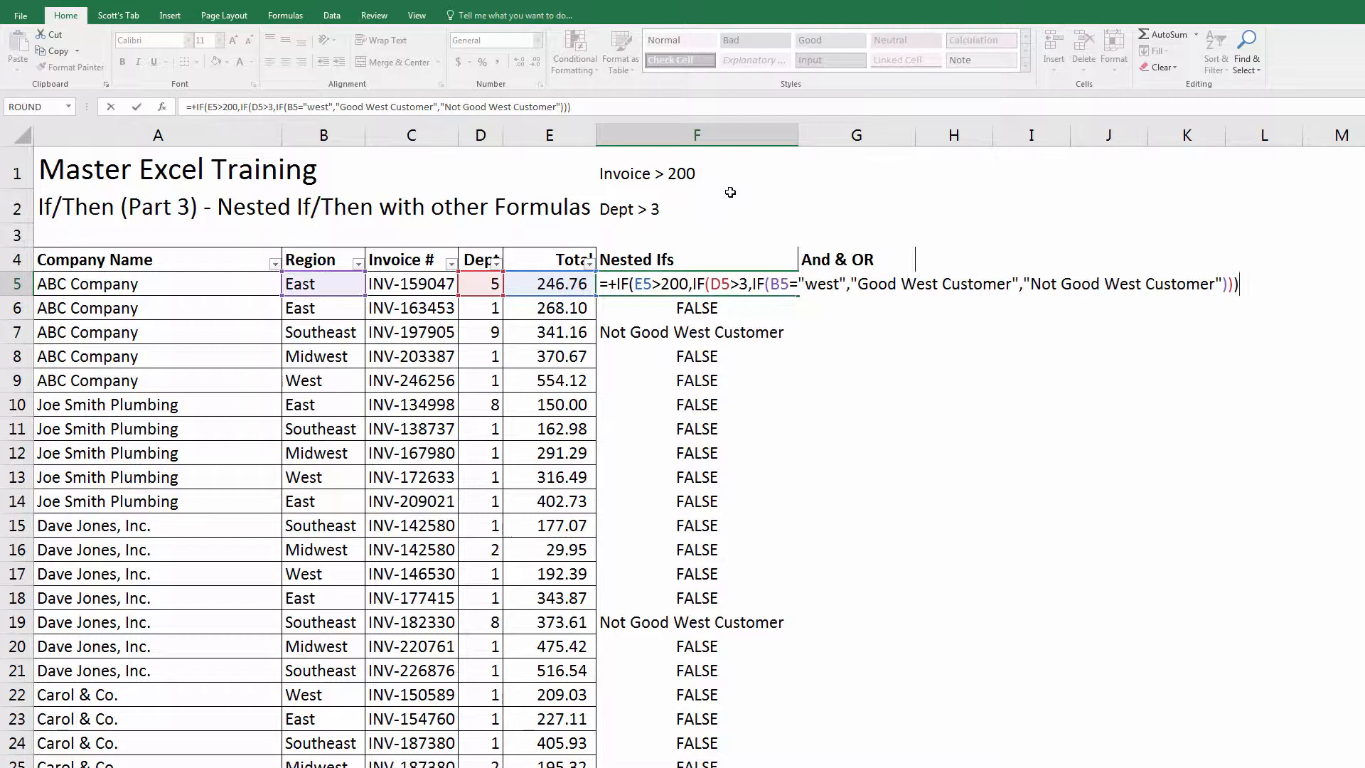
key(Return)
key(Up)
key(Up)
key(Up)
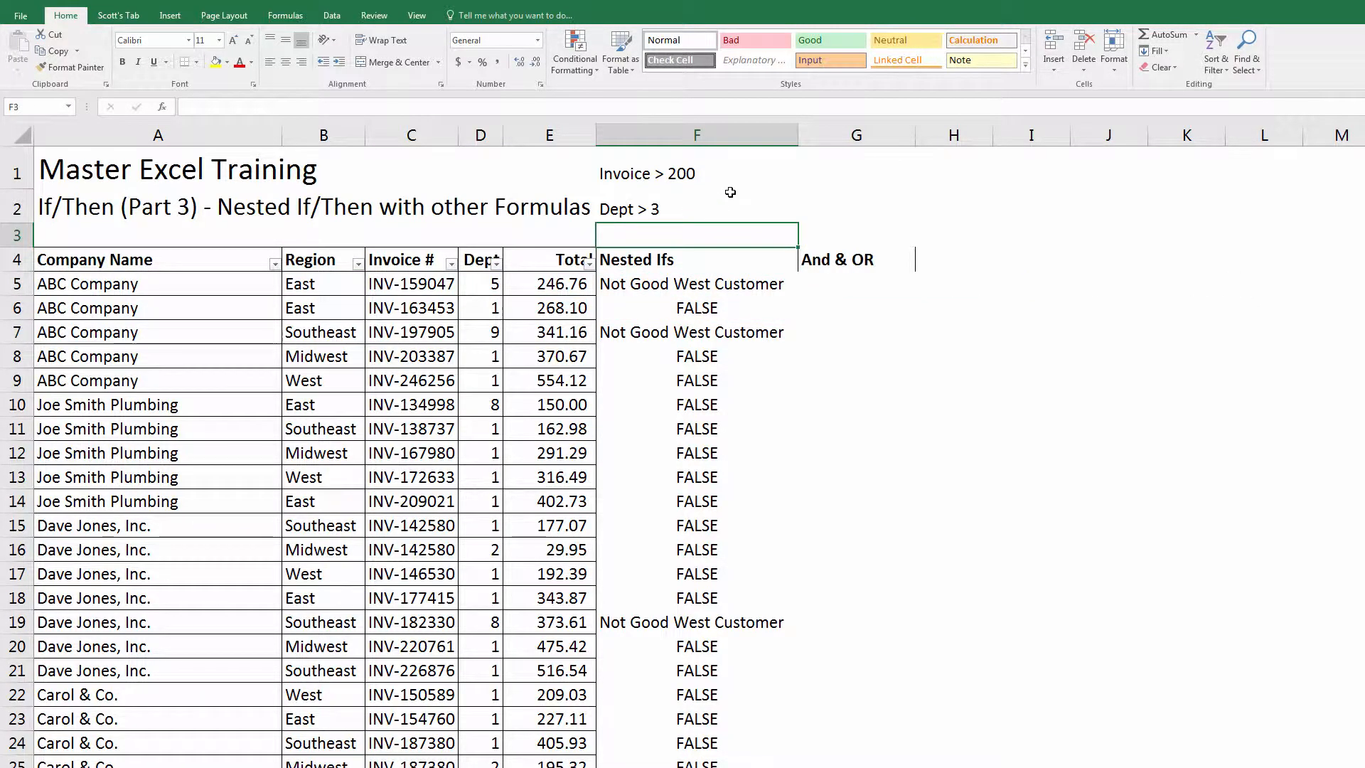
text(Region )
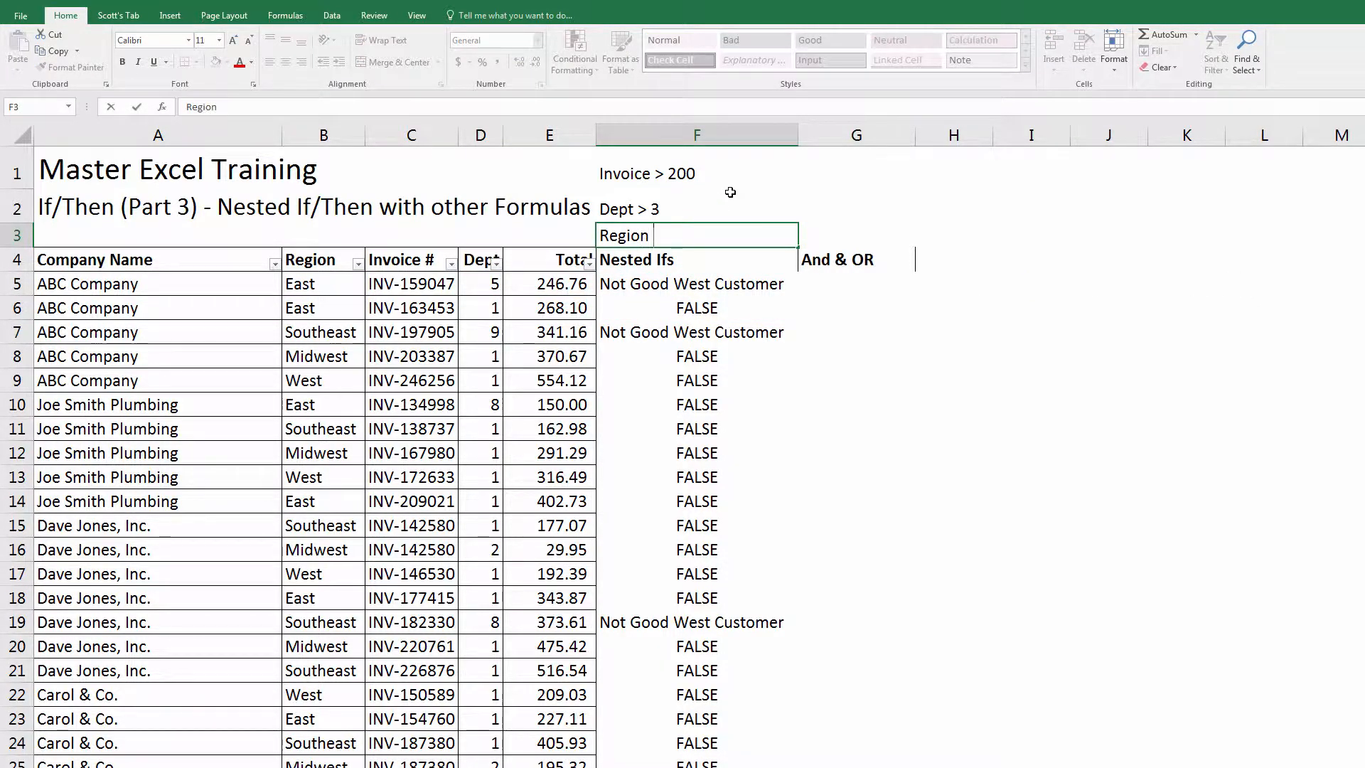
text(= West)
key(Return)
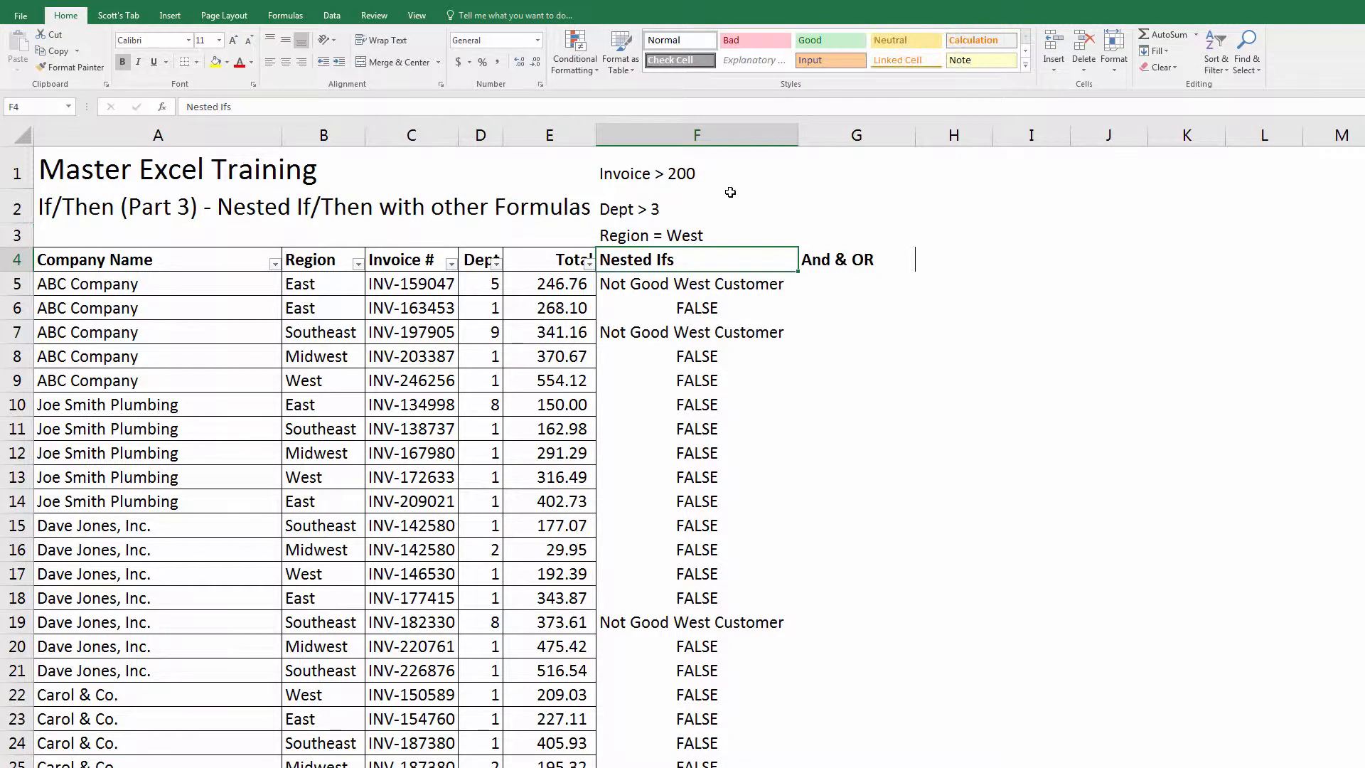
Start an IF formula in G5 under And & OR, with an AND function as its logical test
key(Right)
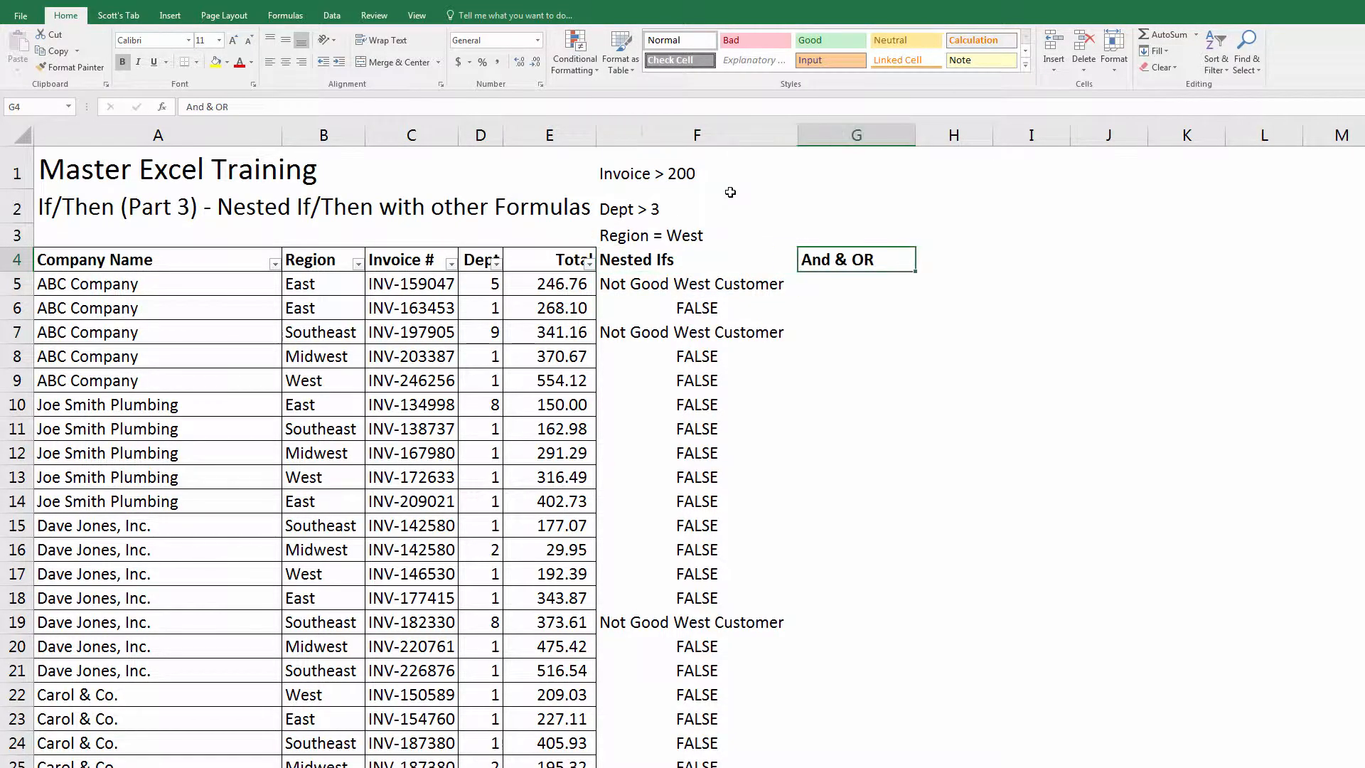
key(Down)
text(+if)
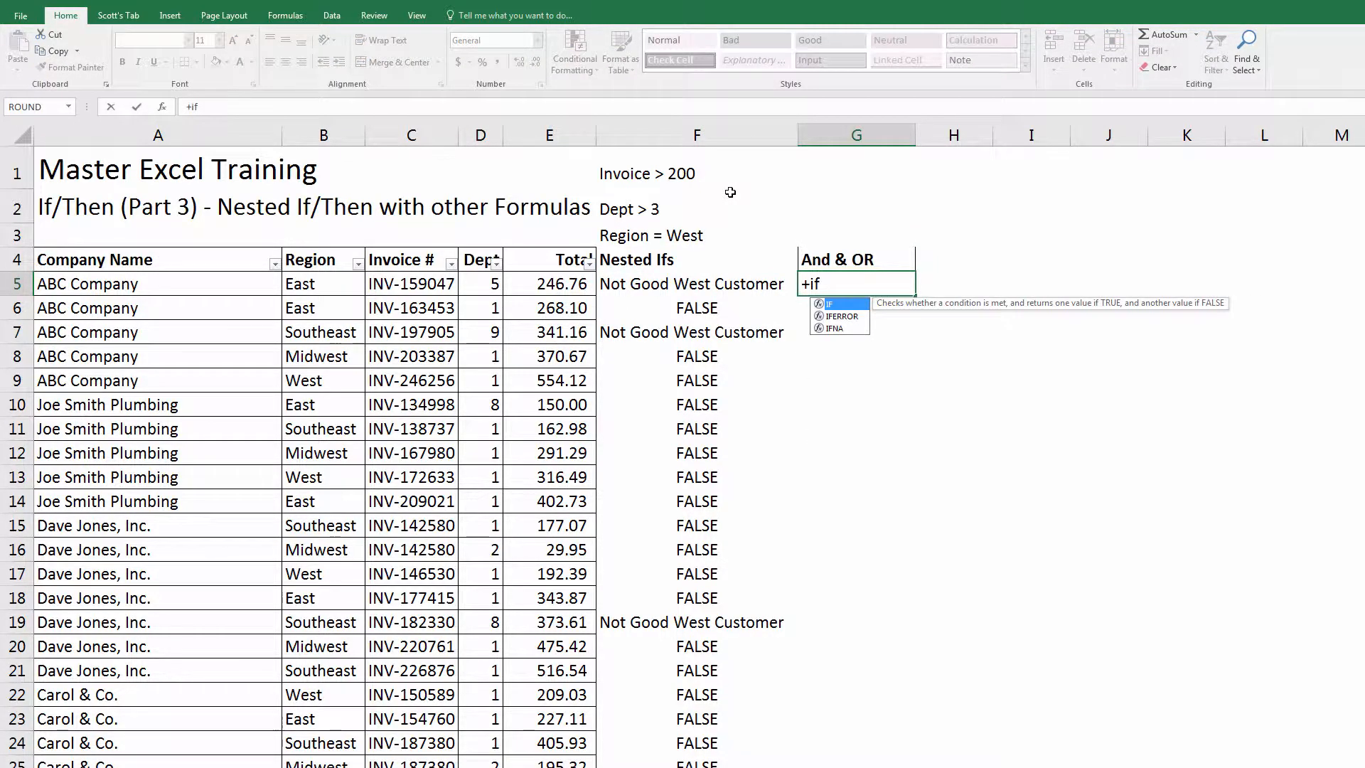
key(Tab)
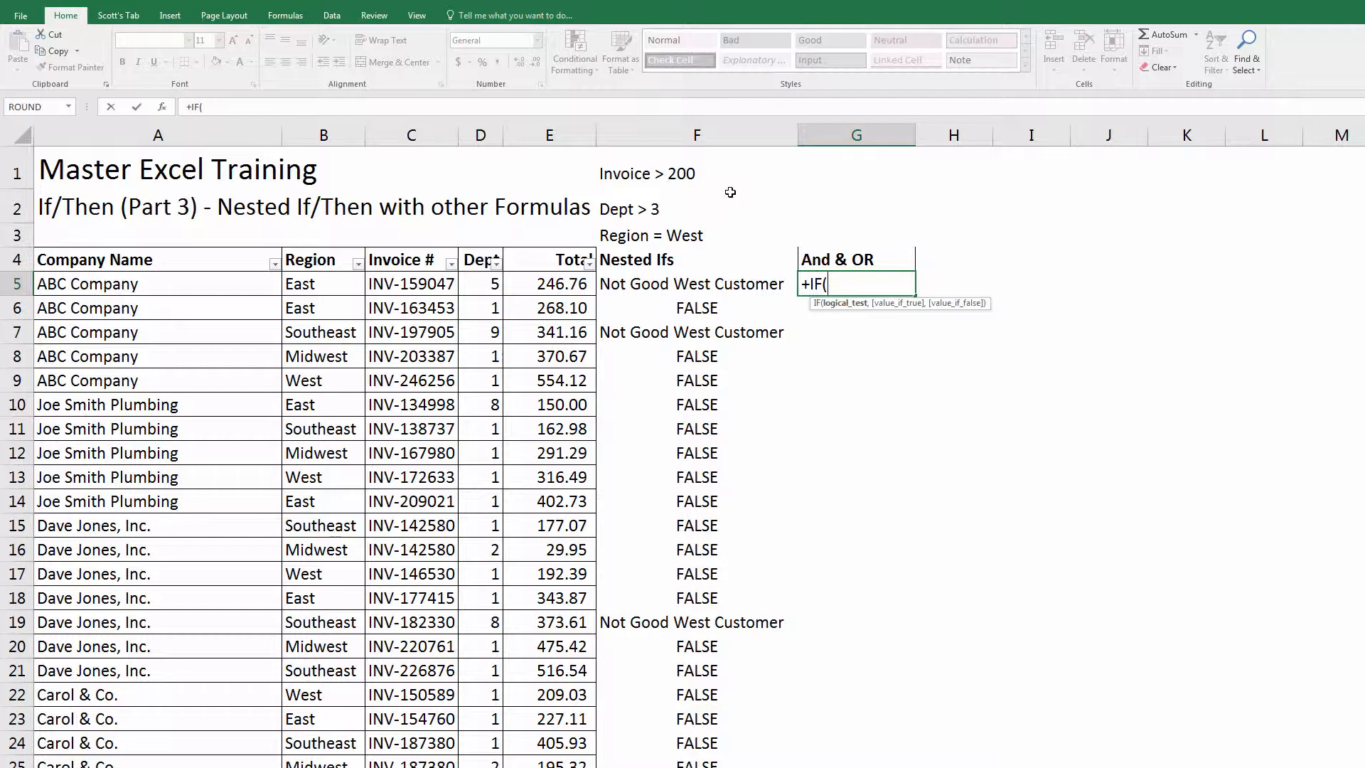
text(and)
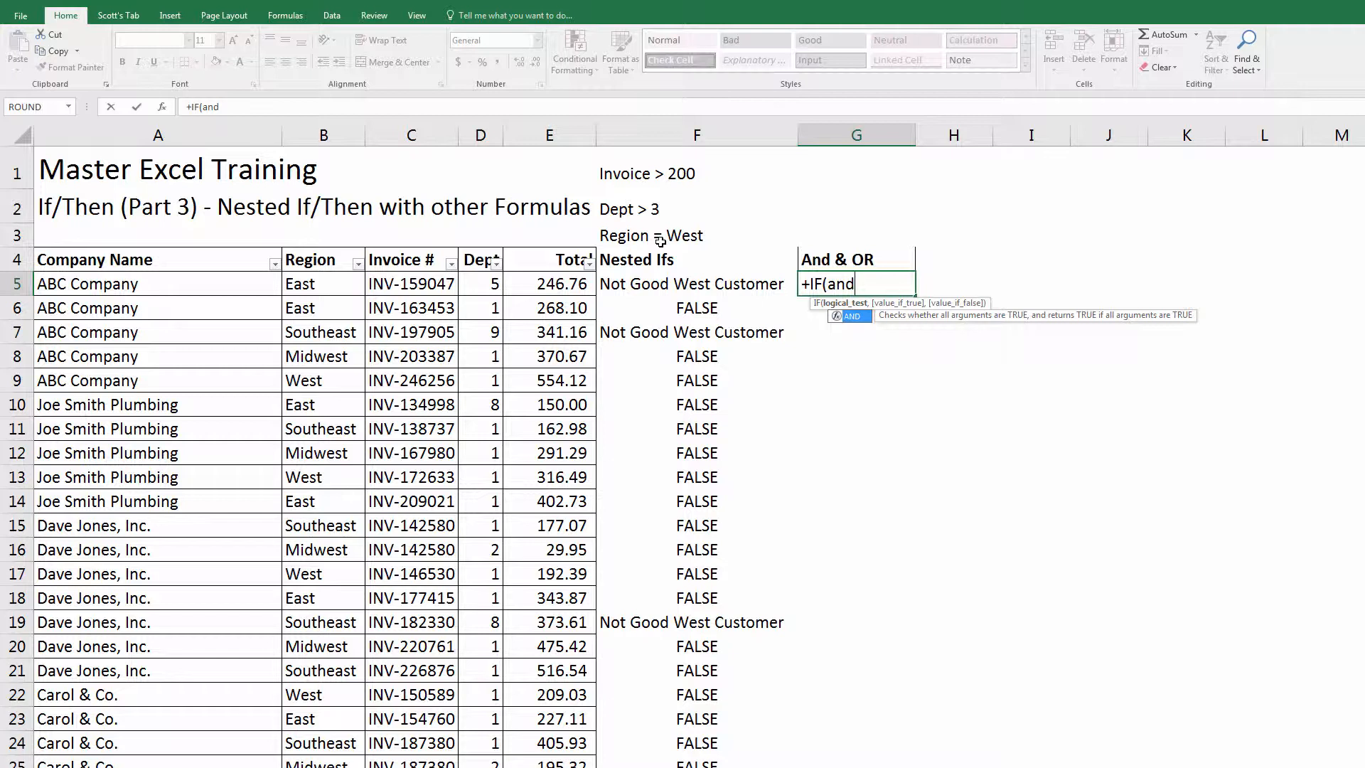
text(()
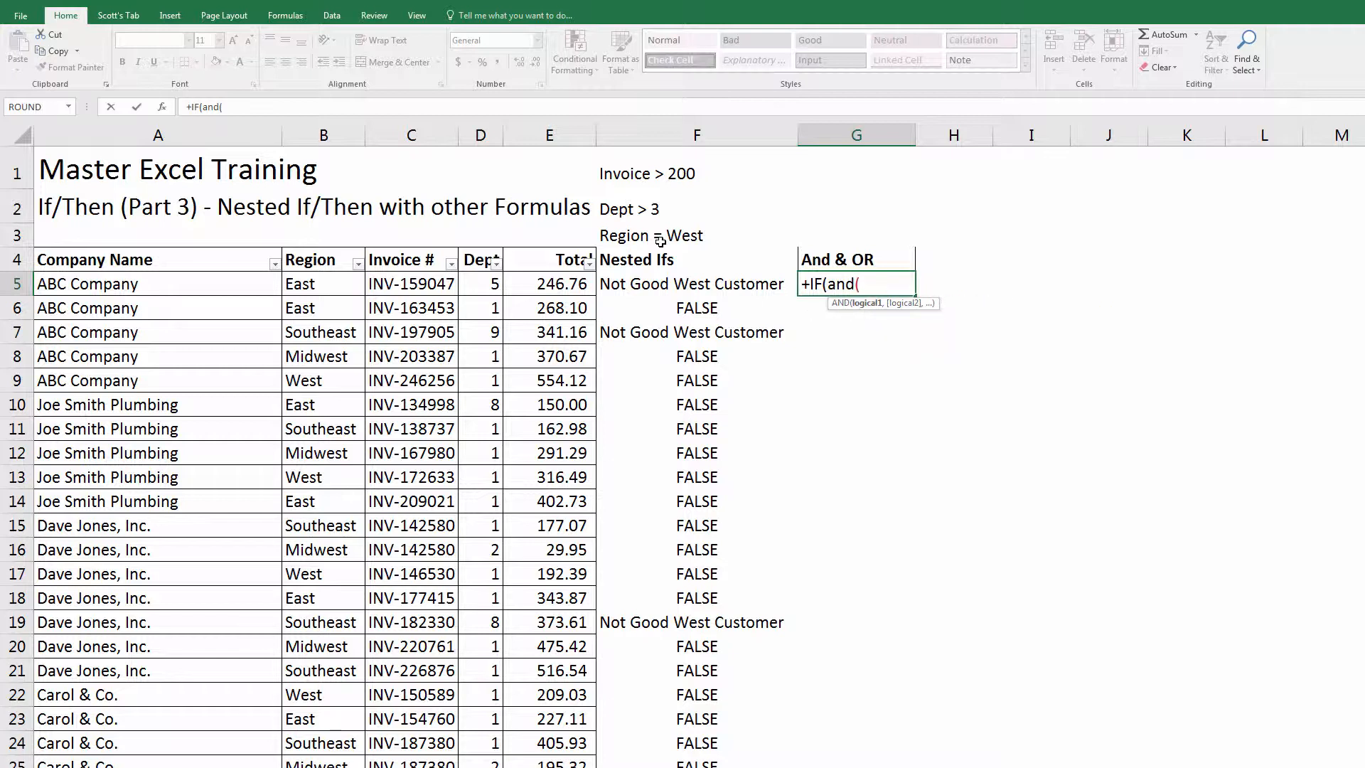
Complete the AND test in G5 with the conditions E5>200, D5>3 and B5="west"
click(529, 283)
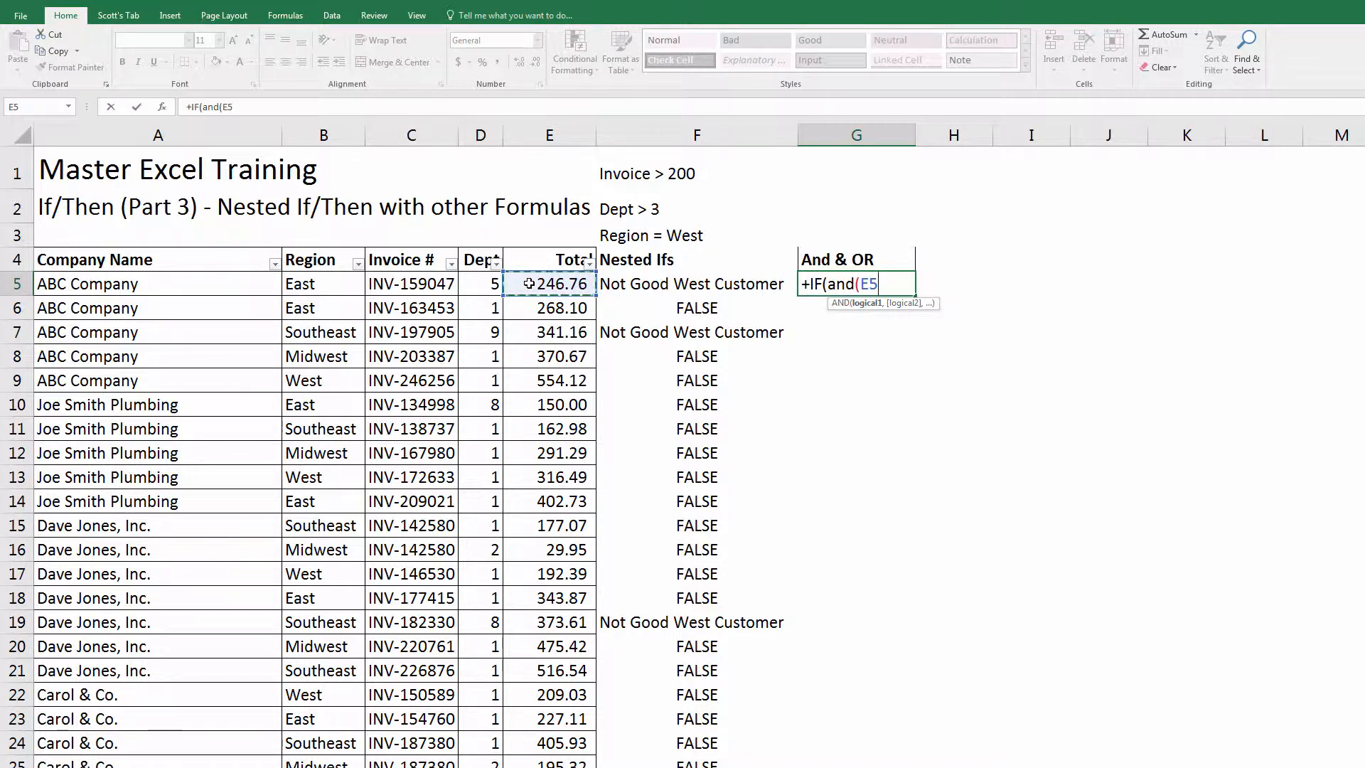
text(>200,)
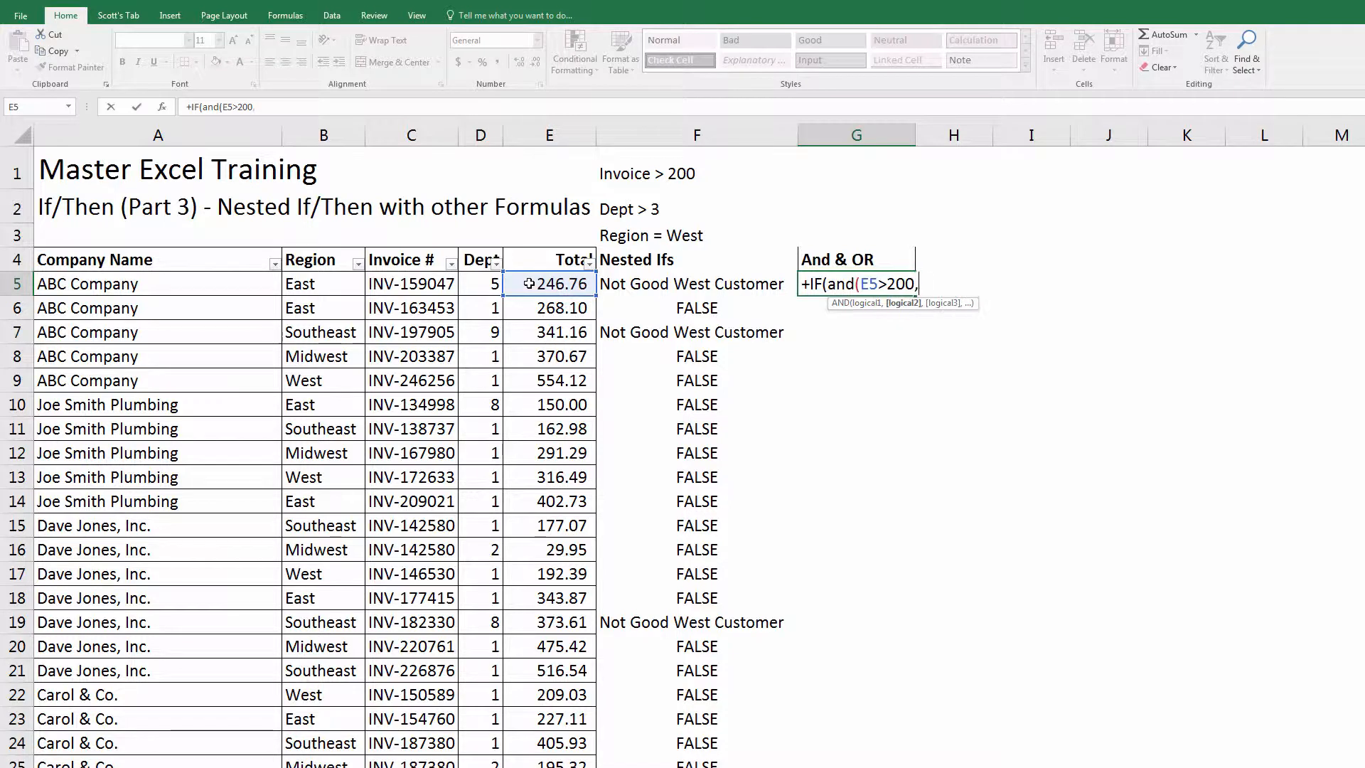
click(483, 288)
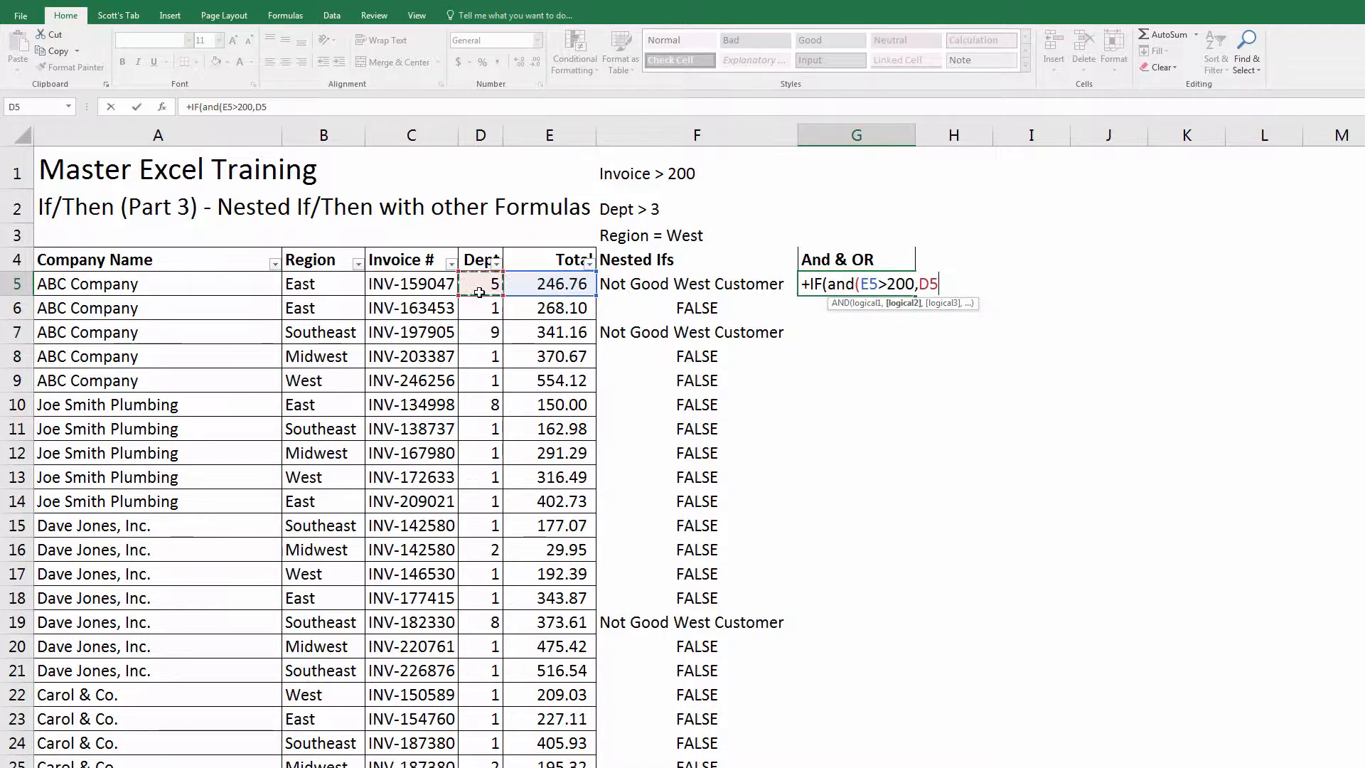
text(>3,)
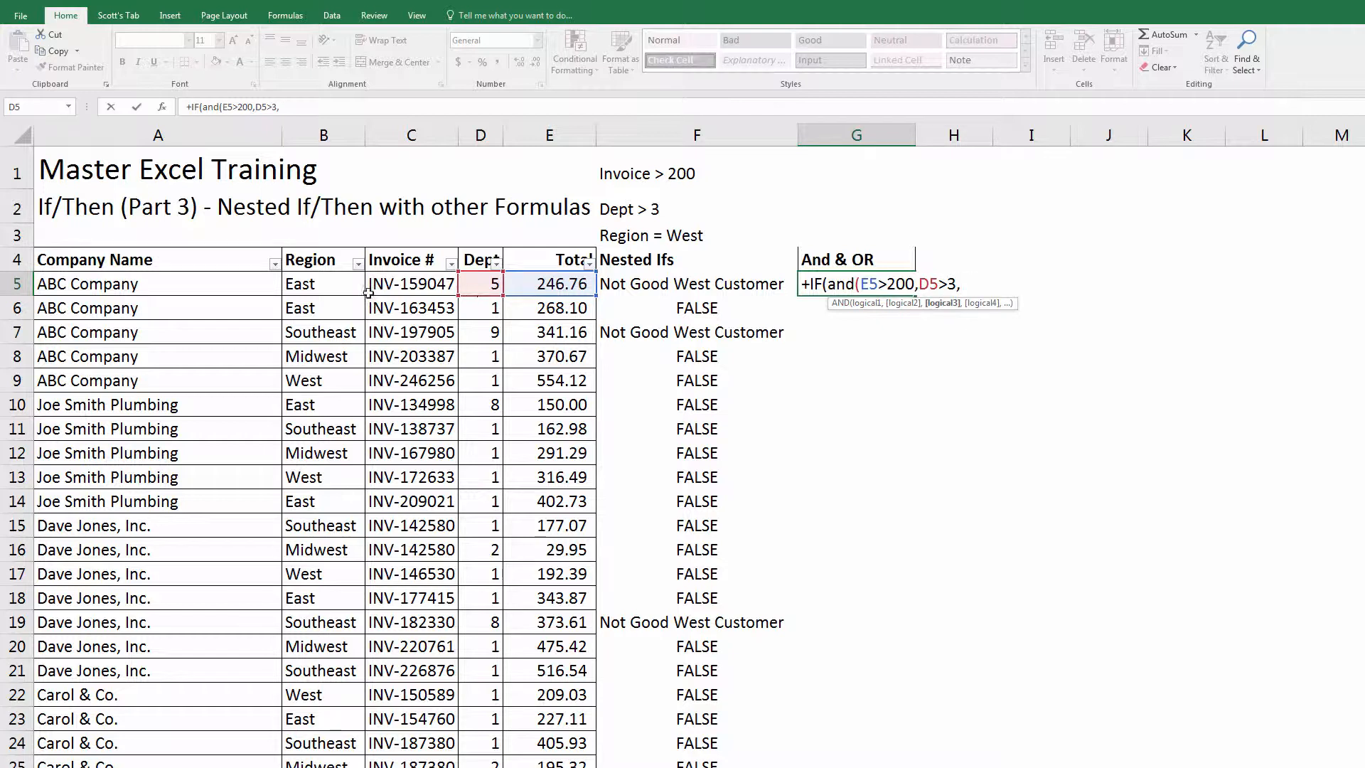
click(322, 286)
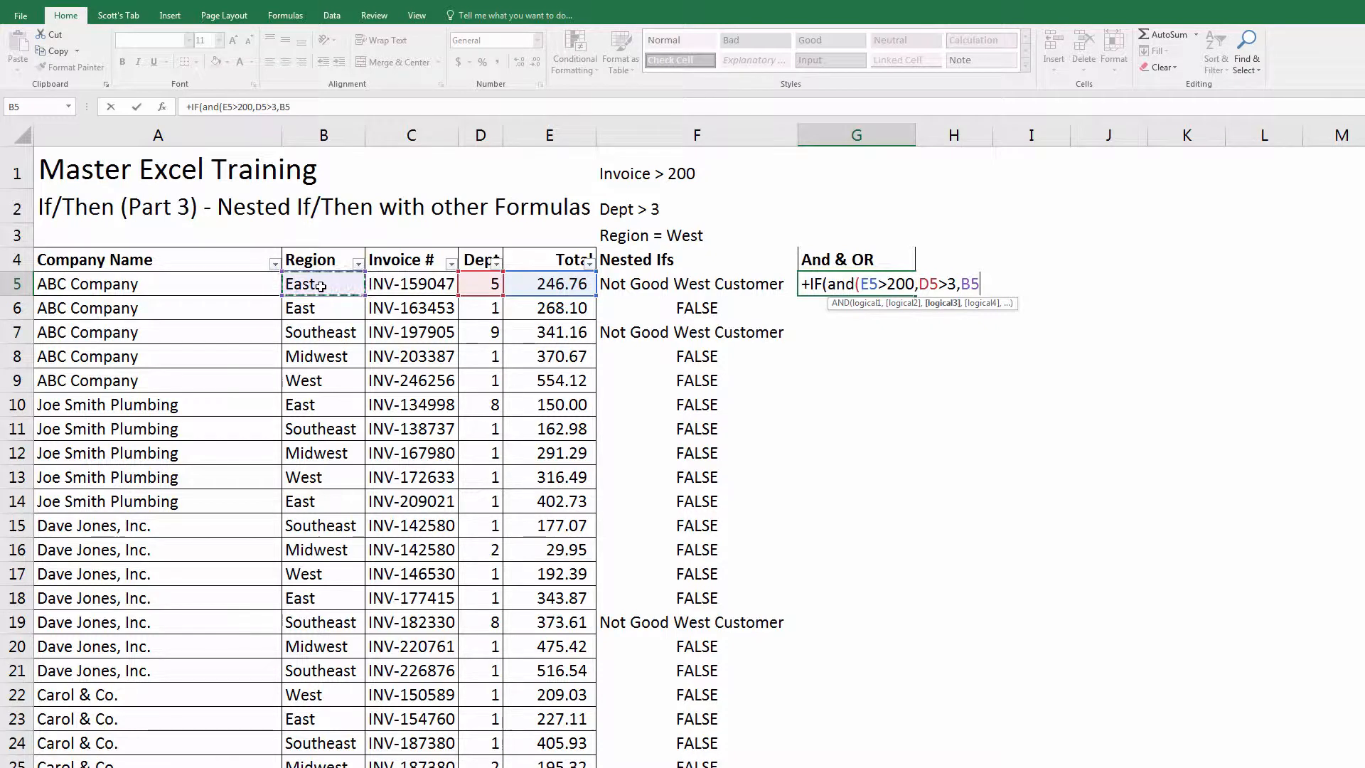
text(="west)
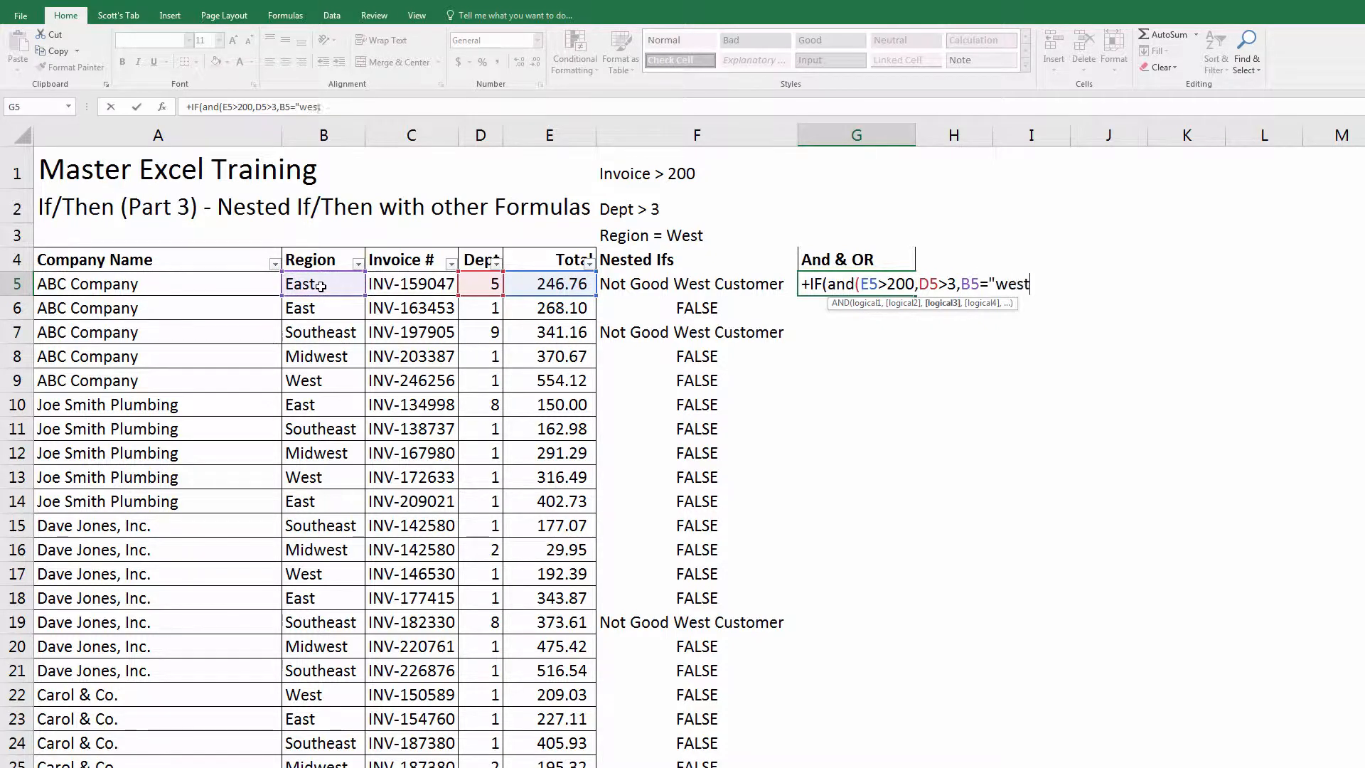
text("),)
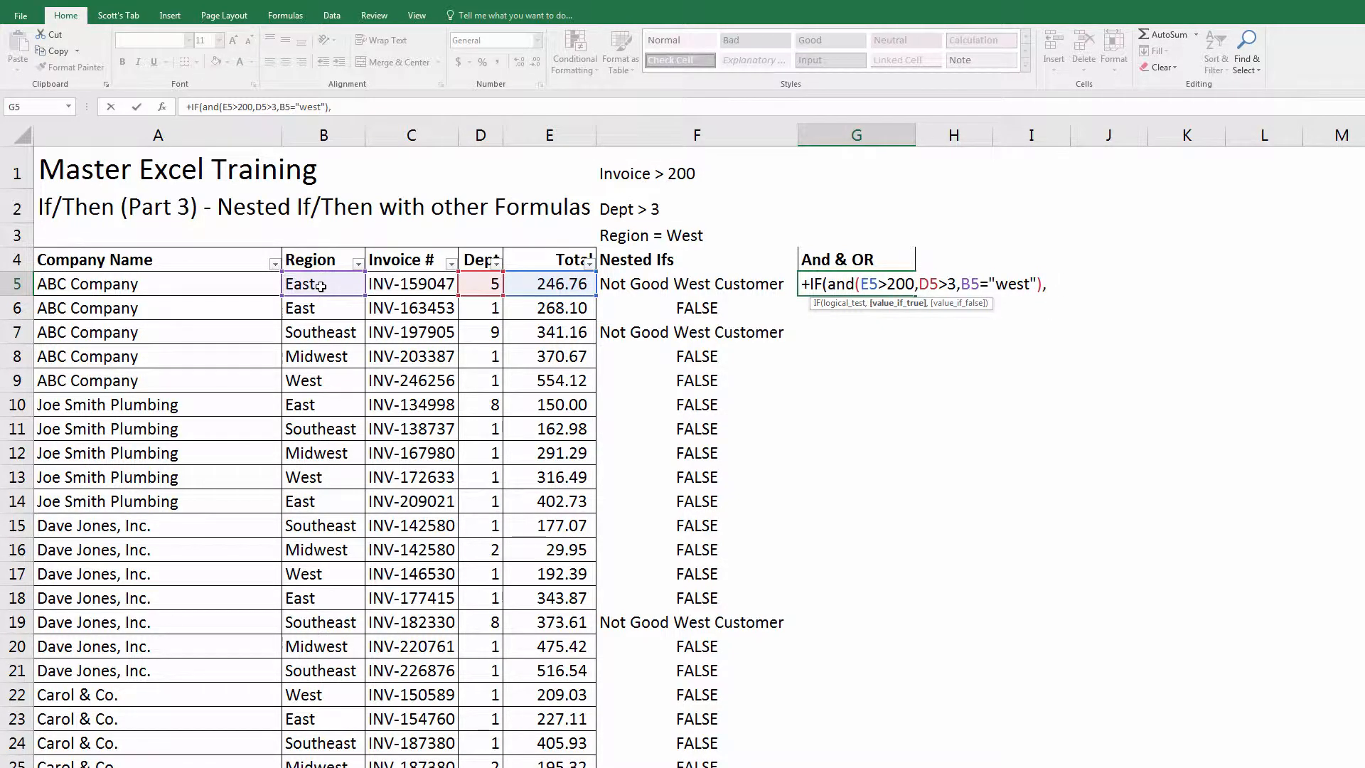
Finish the G5 formula so it returns "Good West Customer" if true and "Not Good West Customer" if false
text("Good West)
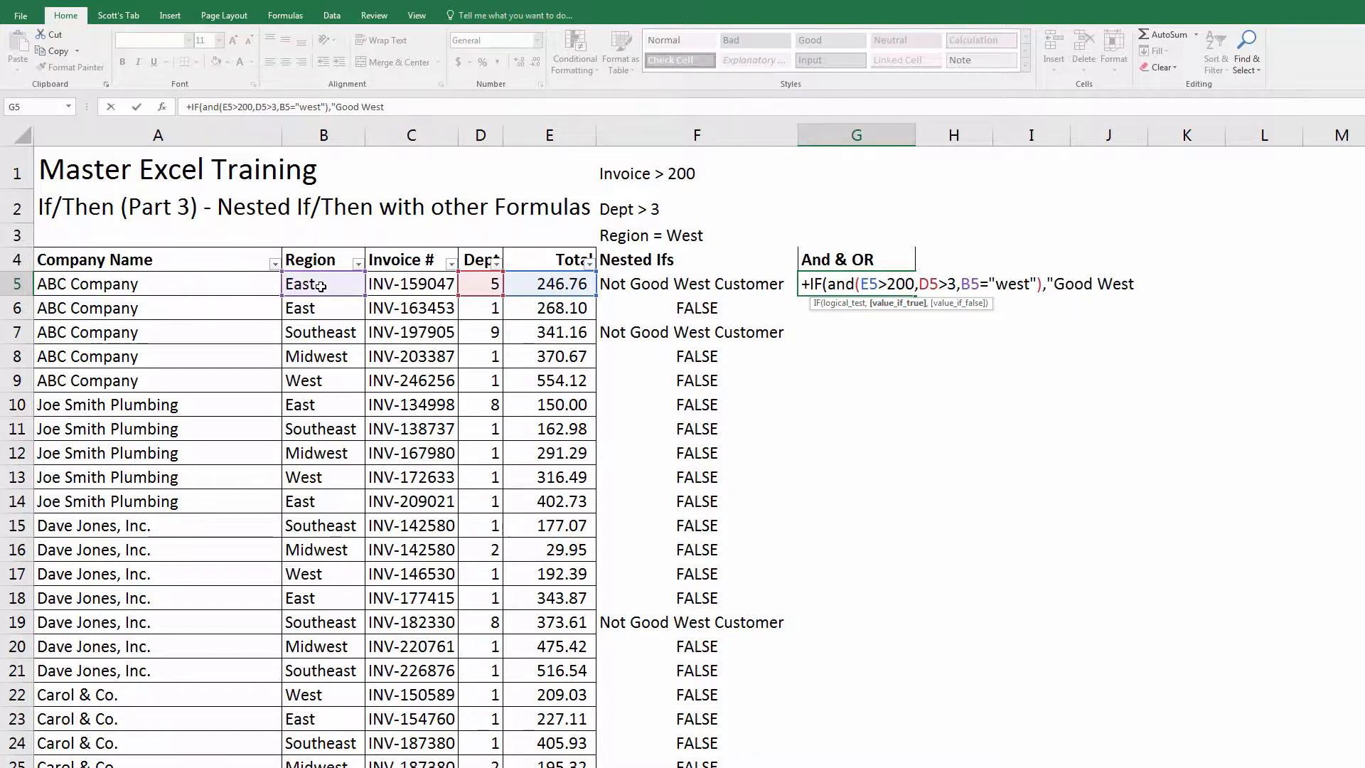
text( Customer",")
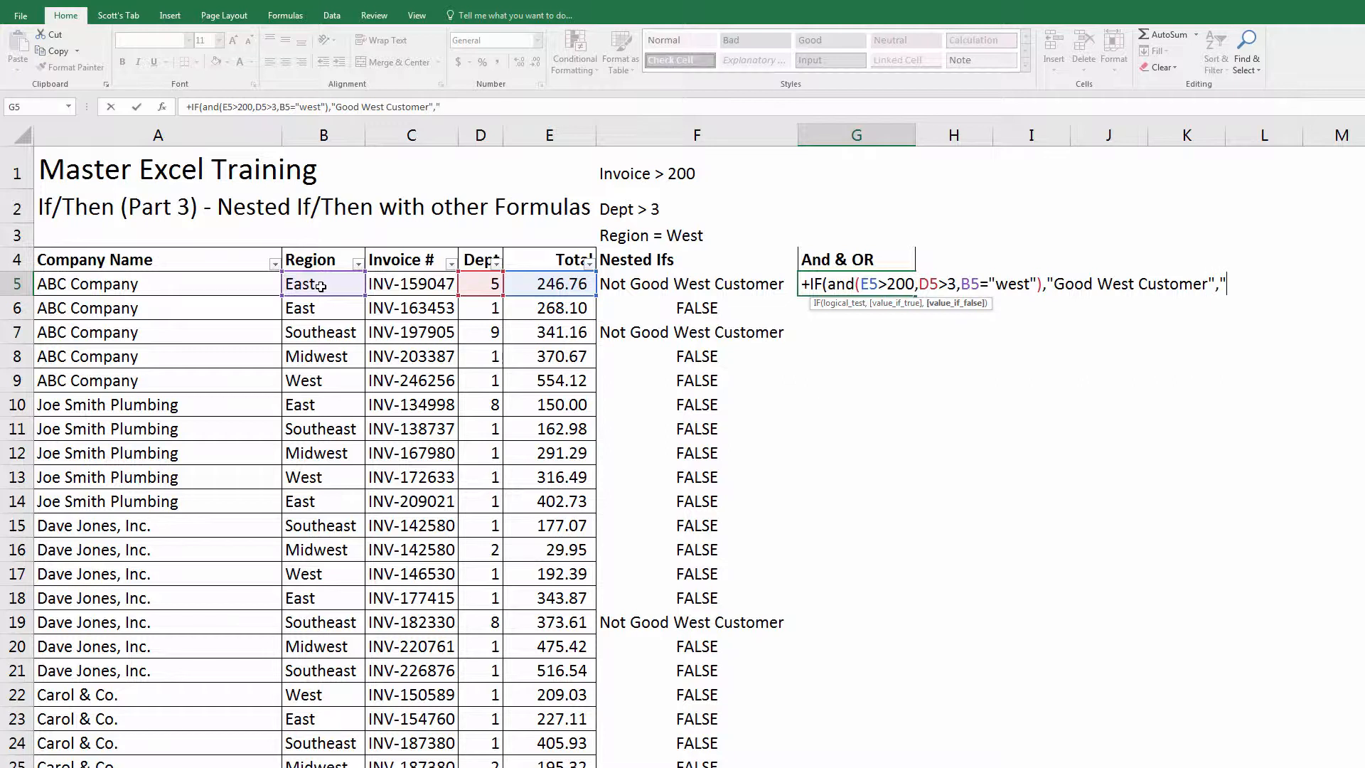
text(Not Good )
text(West Custo)
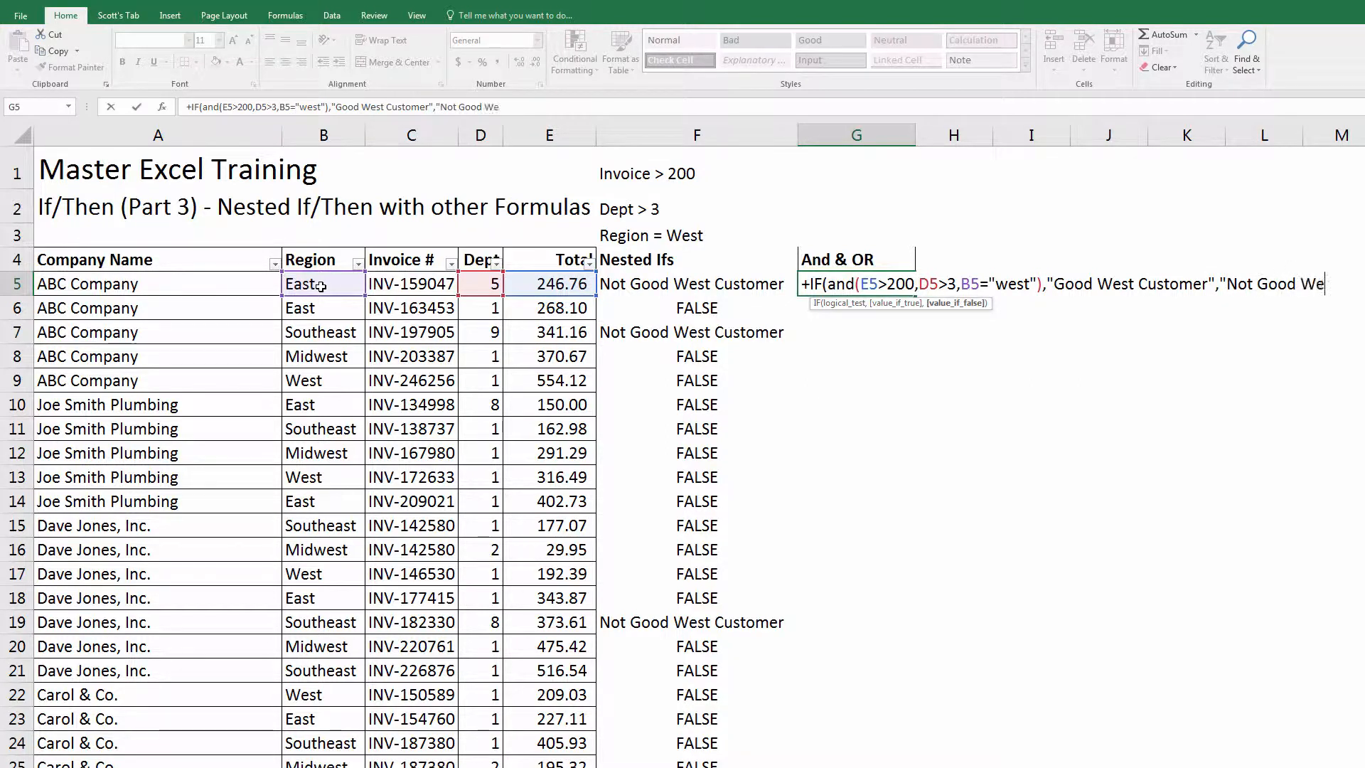
text(mer)
key(Return)
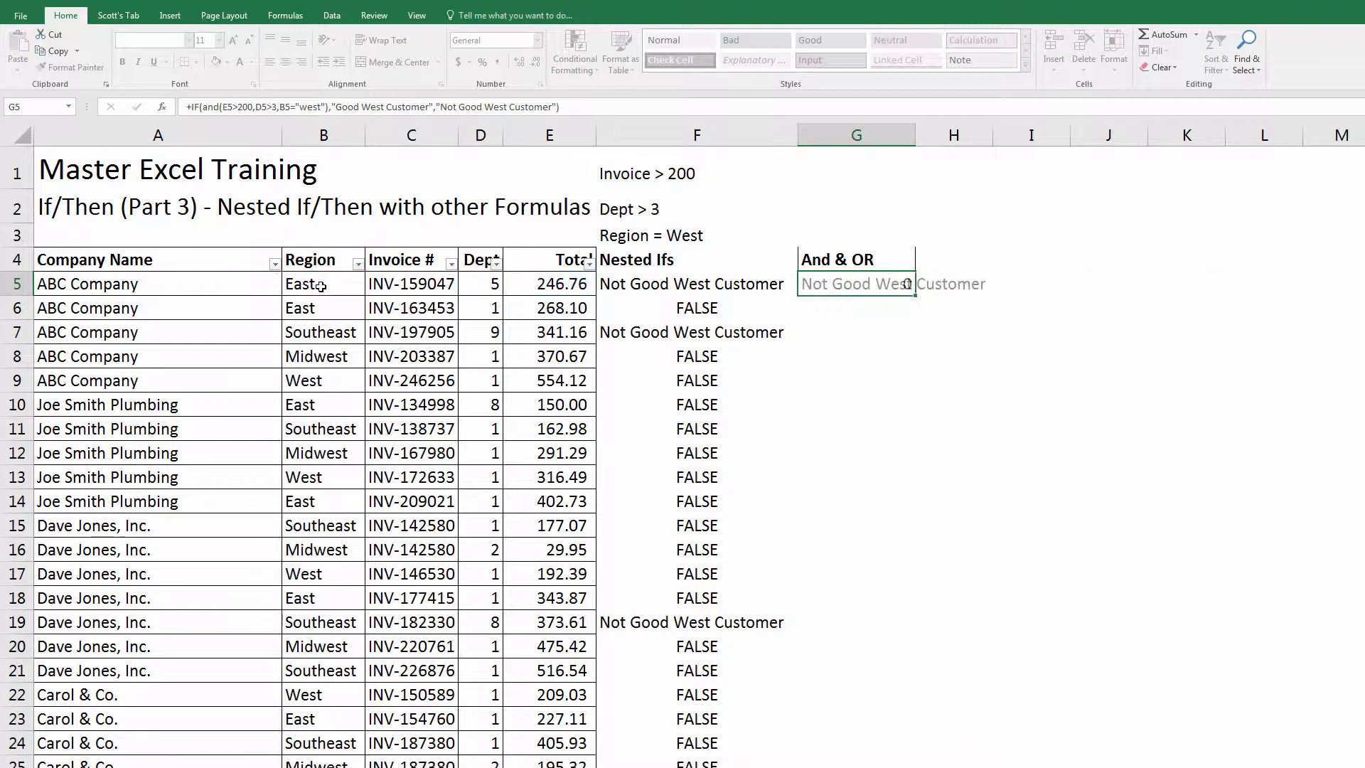
Copy the G5 formula down the And & OR column through row 34
key(Up)
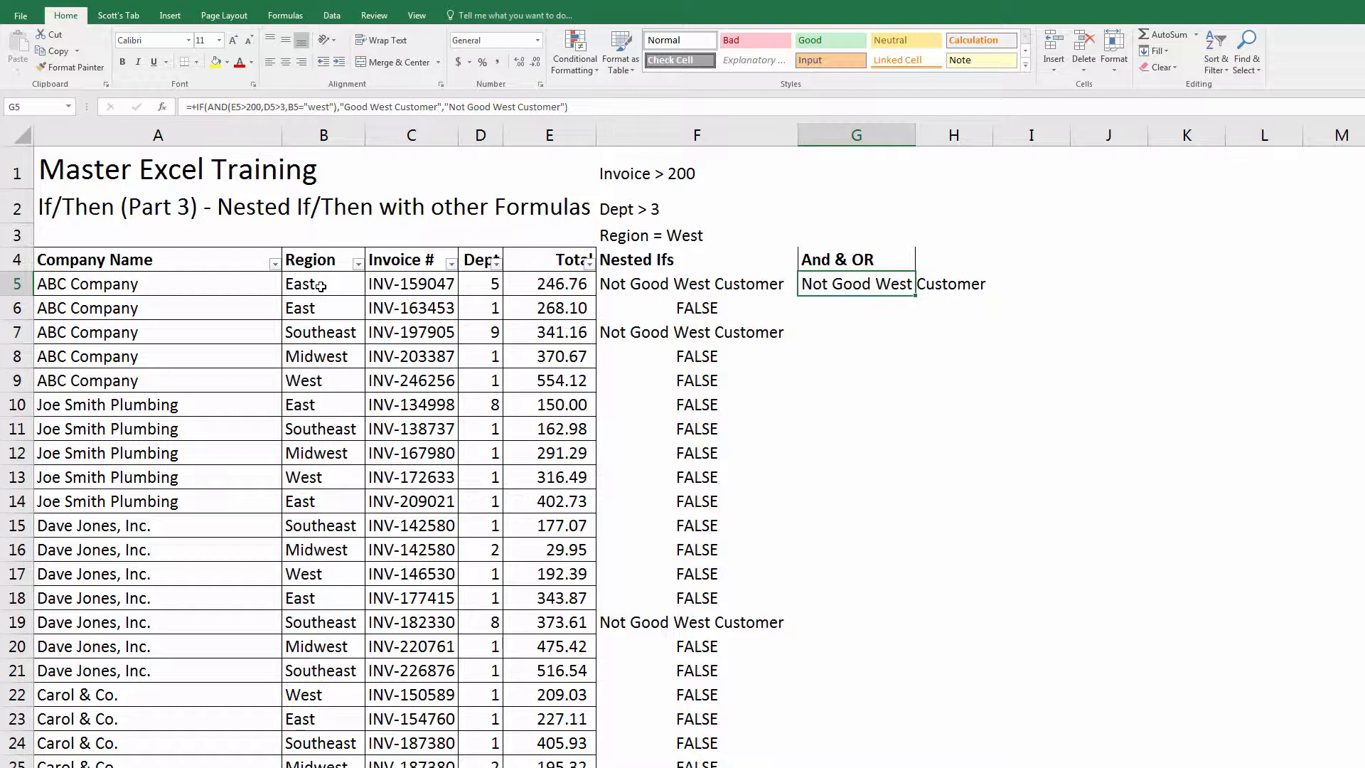
key(ctrl+c)
key(Down)
key(Return)
key(ctrl+c)
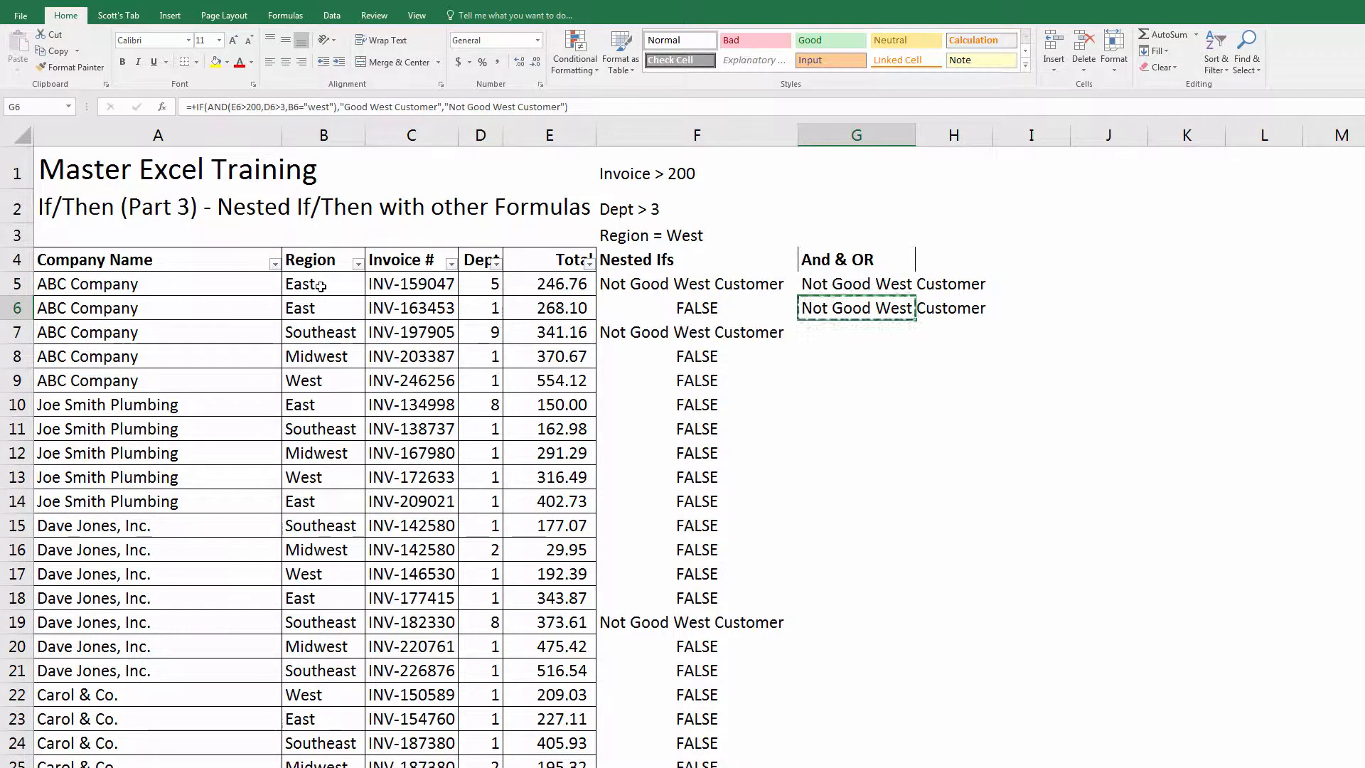
key(Down)
key(Return)
key(ctrl+c)
key(Down)
key(Return)
key(ctrl+c)
key(Down)
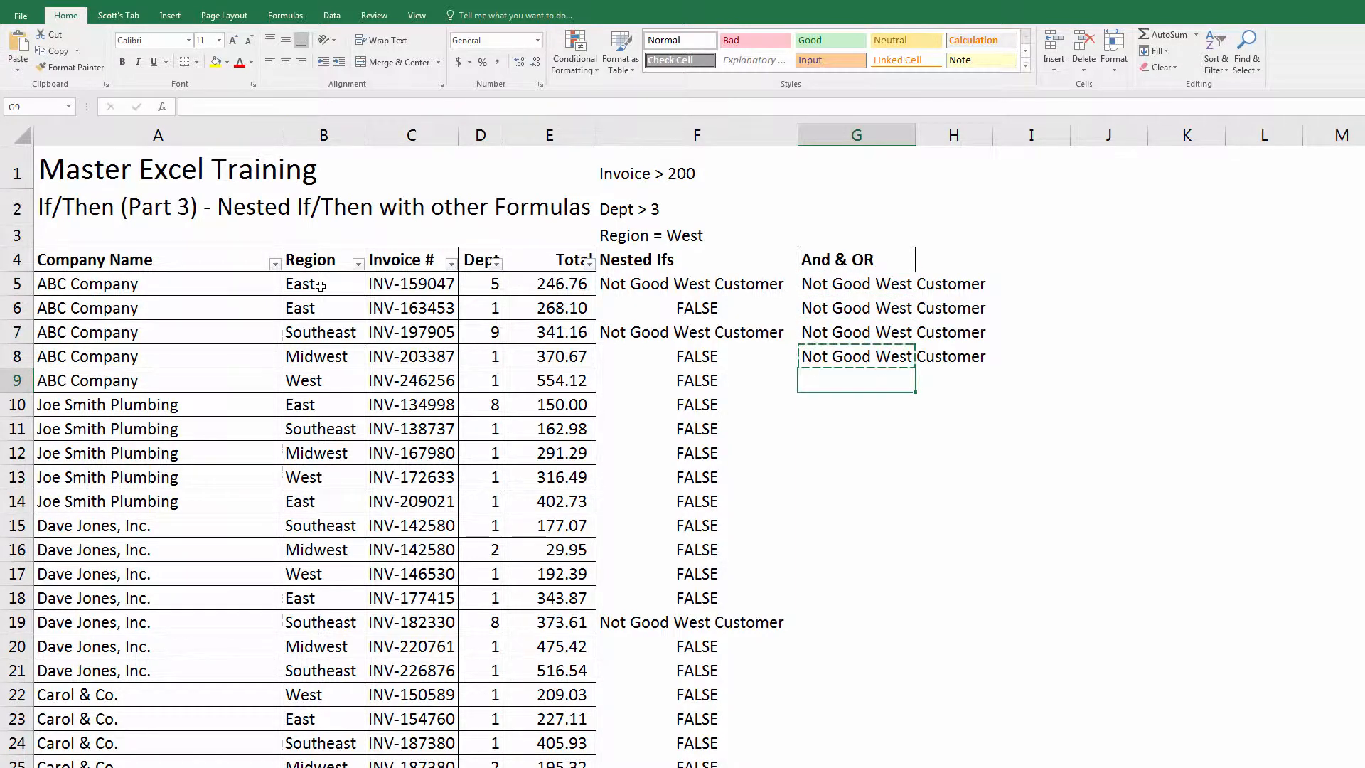
key(Return)
key(ctrl+c)
key(Down)
key(Return)
key(ctrl+c)
key(Down)
key(Return)
key(ctrl+c)
key(Down)
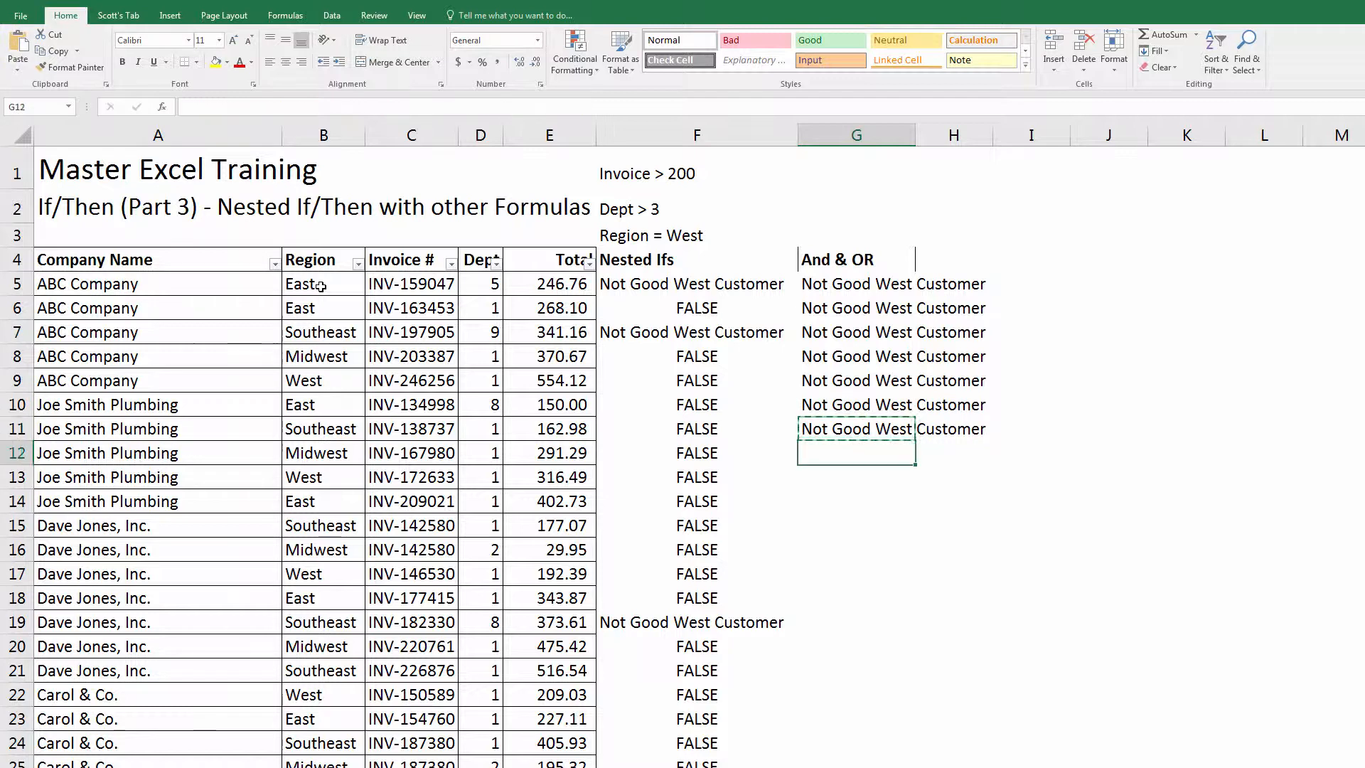
key(Return)
key(ctrl+c)
key(Down)
key(Return)
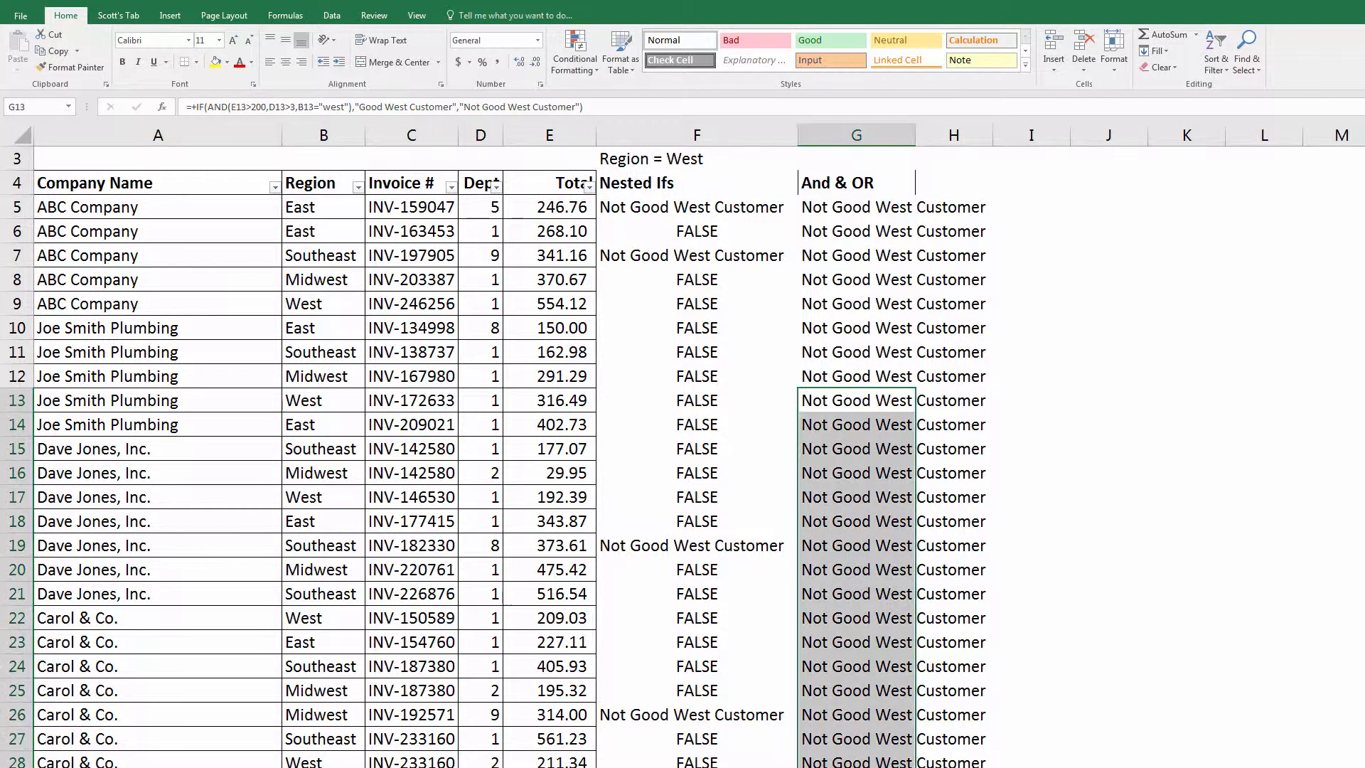
Copy the formula from G34 down the And & OR column to the last invoice row, 76
scroll(683, 455, down, 6)
scroll(902, 722, down, 5)
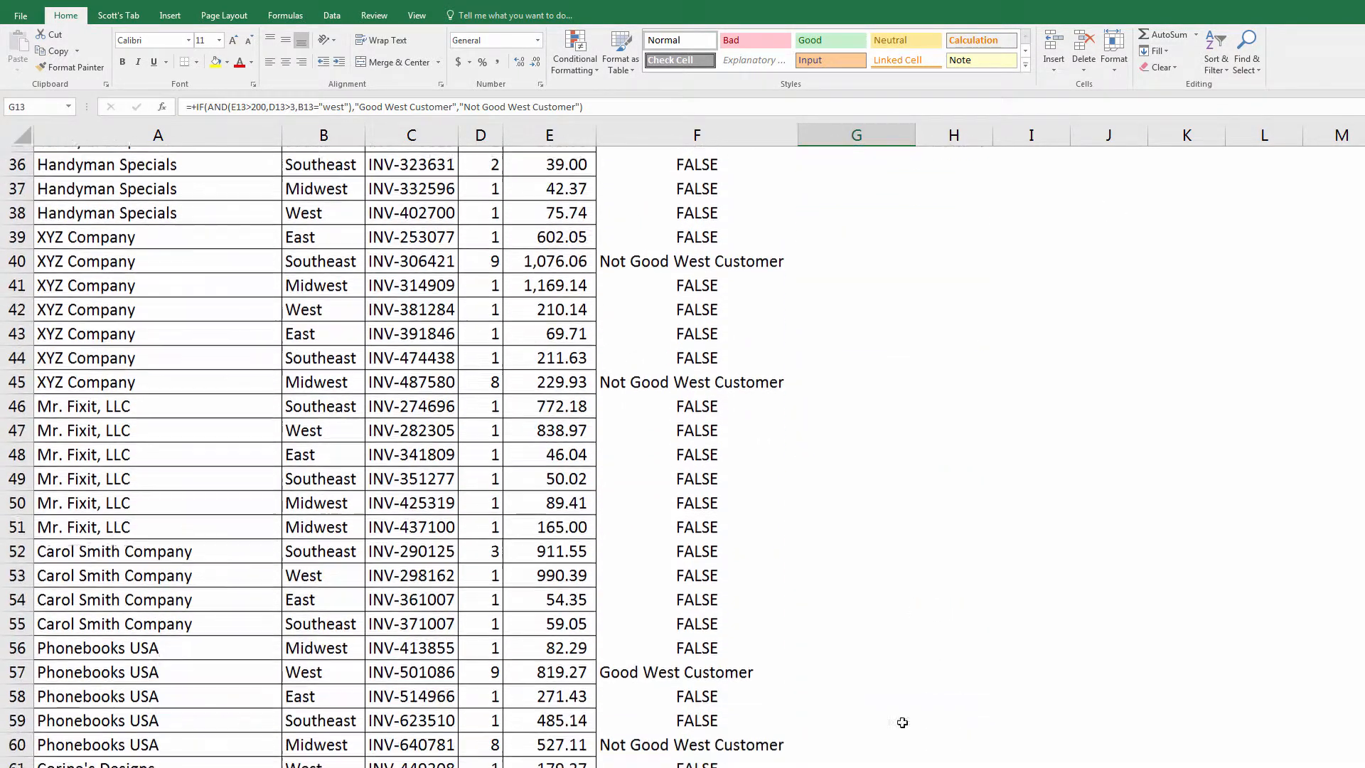
scroll(880, 540, up, 5)
click(817, 473)
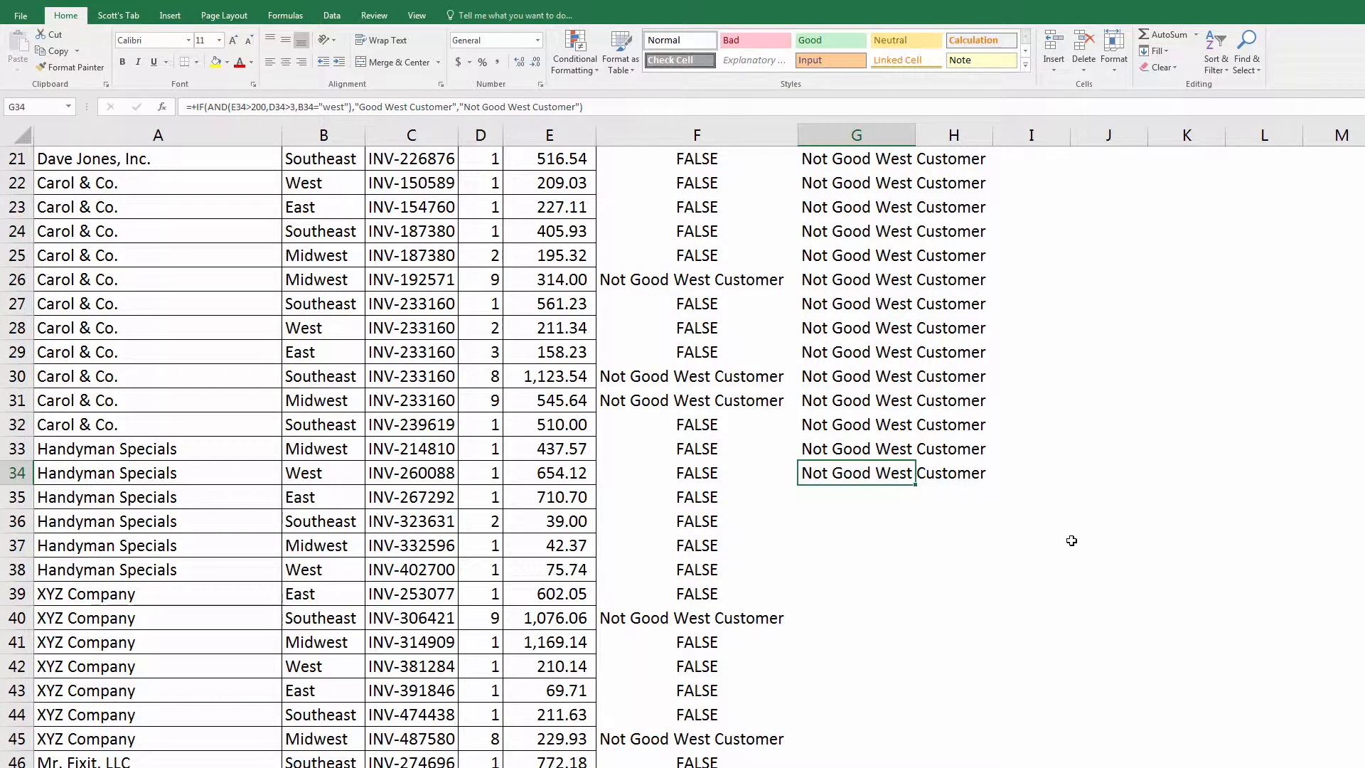
key(ctrl+c)
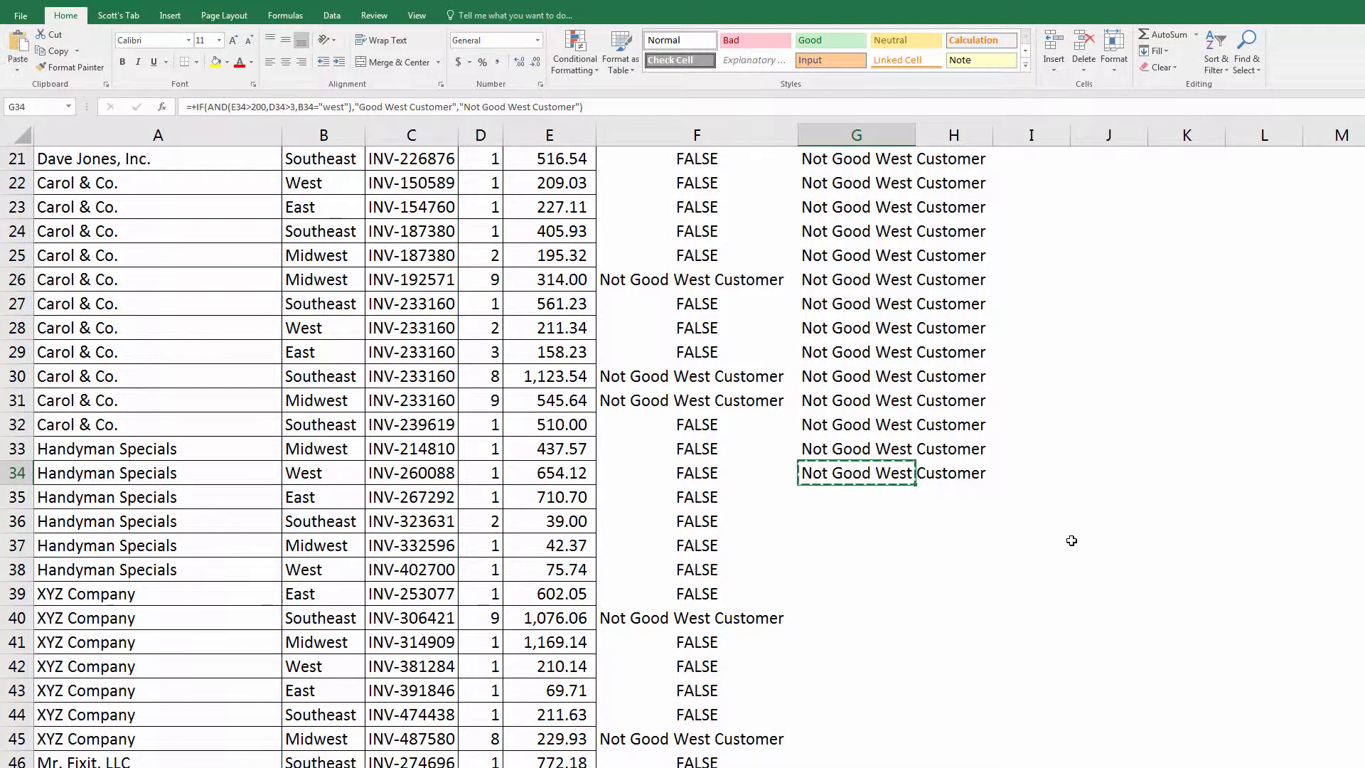
key(shift+Down)
key(shift+Down)
key(shift+Down)
key(shift+Down)
key(shift+Down)
key(shift+Down)
key(shift+Down)
key(shift+Down)
key(shift+Down)
key(shift+Down)
key(shift+Down)
key(shift+Down)
key(shift+Down)
key(shift+Down)
key(shift+Down)
key(shift+Down)
key(shift+Down)
key(shift+Down)
key(shift+Down)
key(shift+Down)
key(shift+Down)
key(shift+Down)
key(shift+Down)
key(shift+Down)
key(shift+Down)
key(shift+Down)
key(shift+Down)
key(shift+Down)
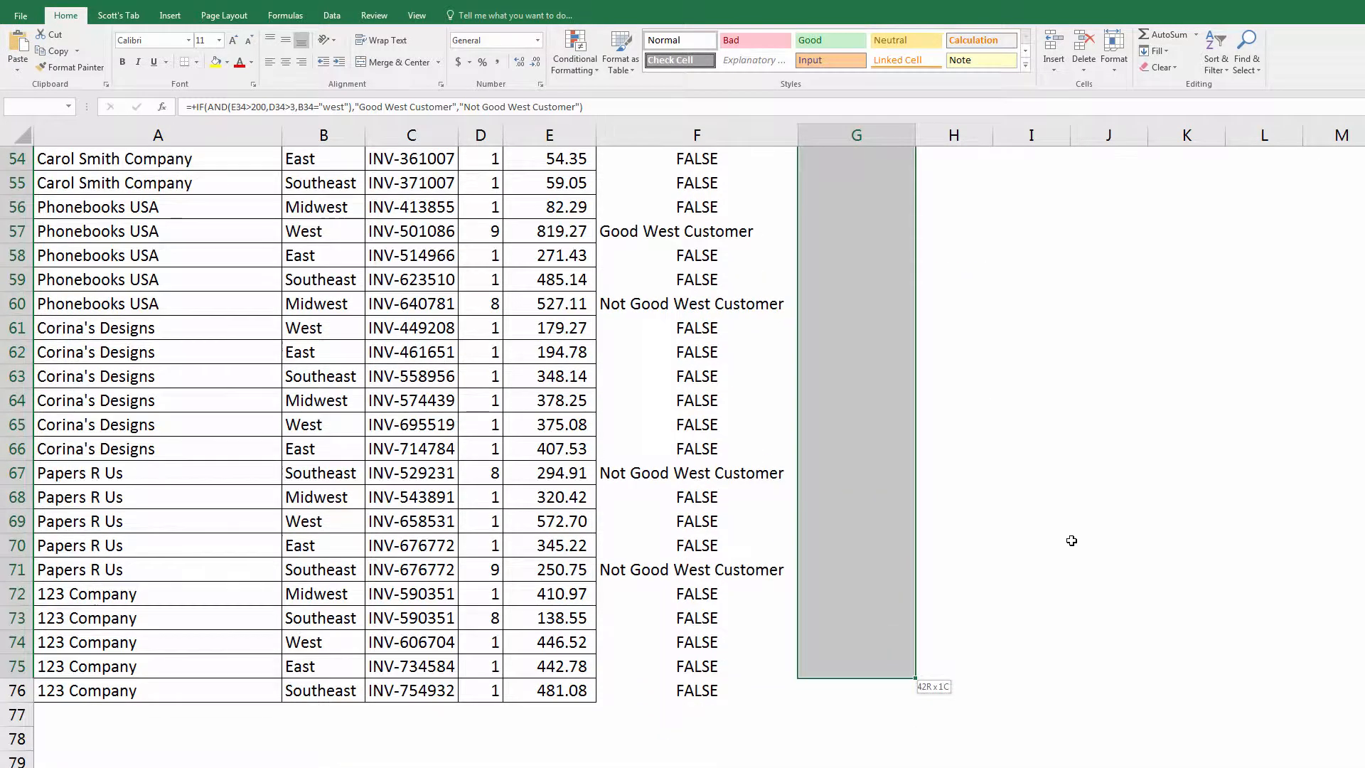
key(Return)
Compare the And & OR results with the Nested Ifs results in the lower invoice rows
key(Page_Down)
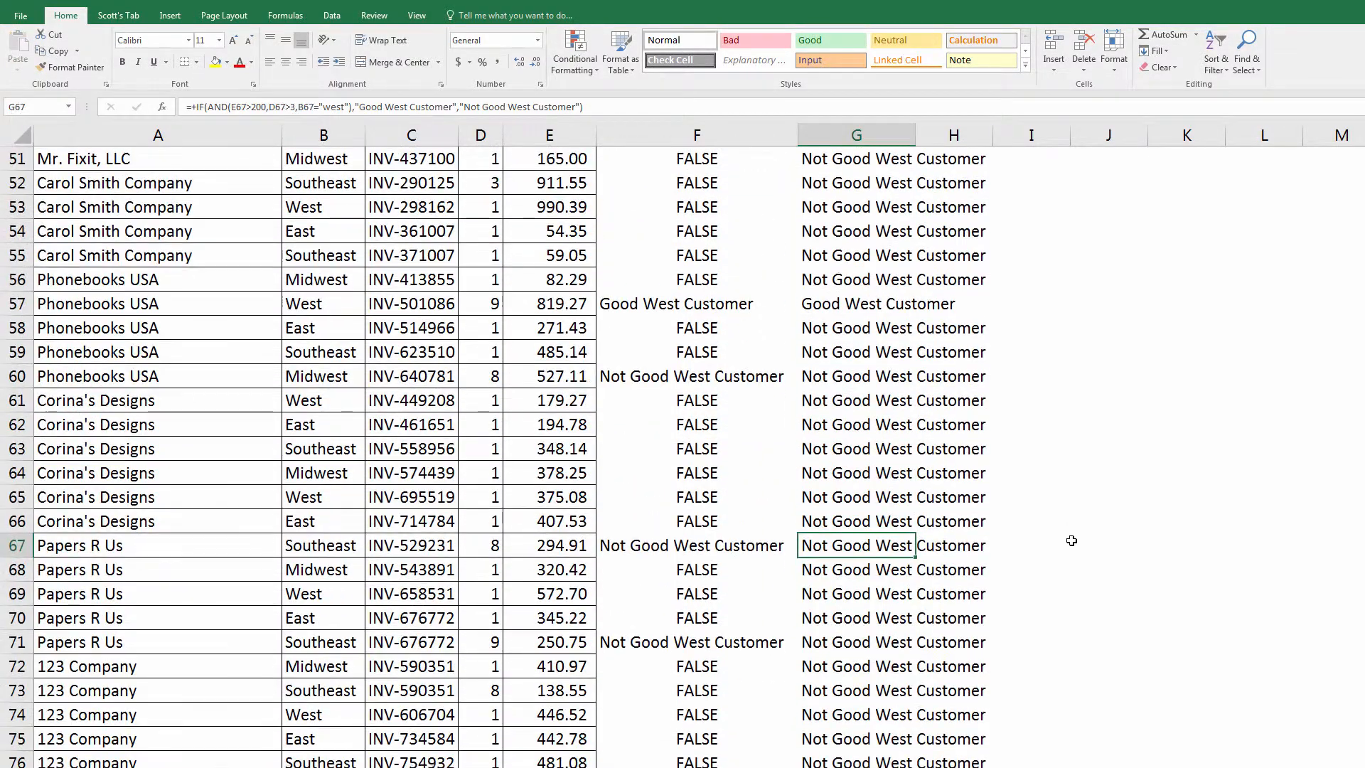
key(Up)
key(Up)
key(Up)
key(Up)
key(Up)
key(Up)
key(Up)
key(Up)
key(Up)
key(Up)
key(Up)
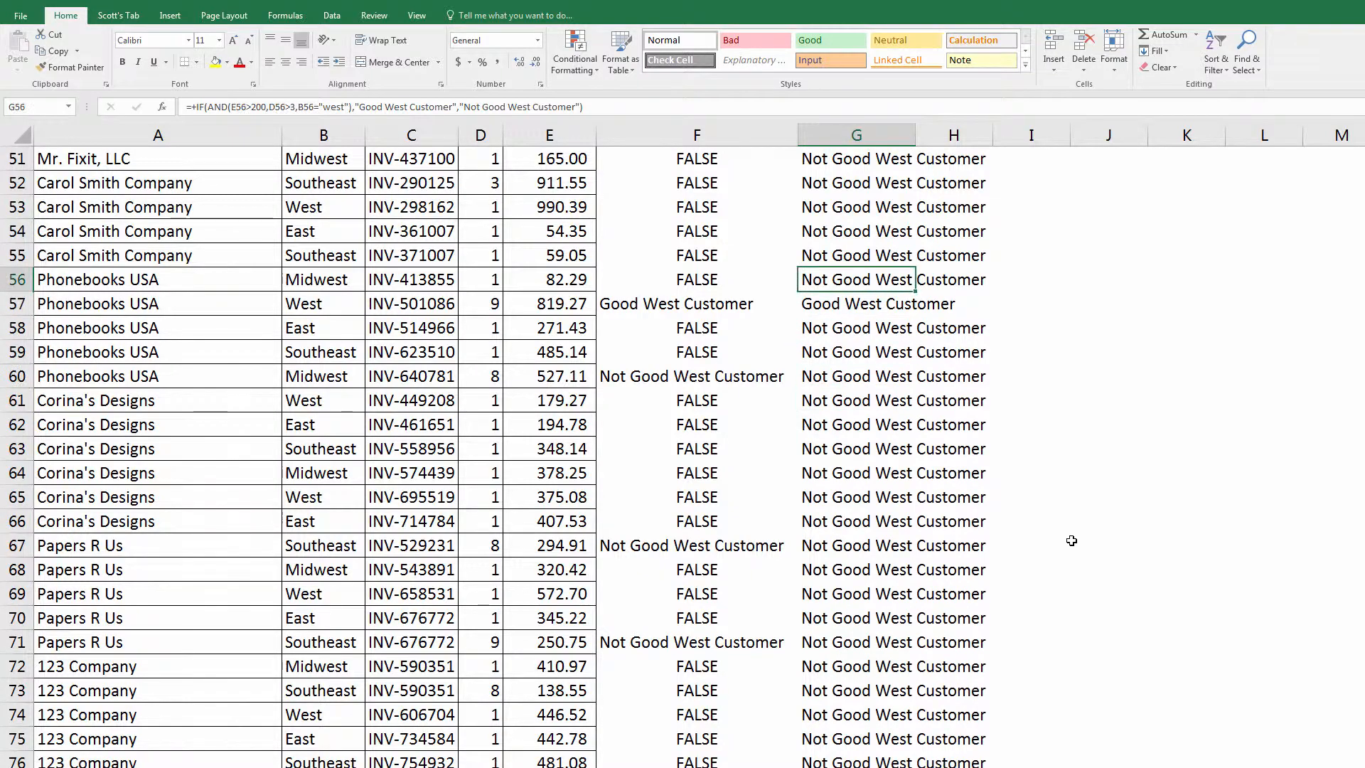
Review the IF and AND formula in G5 and leave it as it is
key(ctrl+Up)
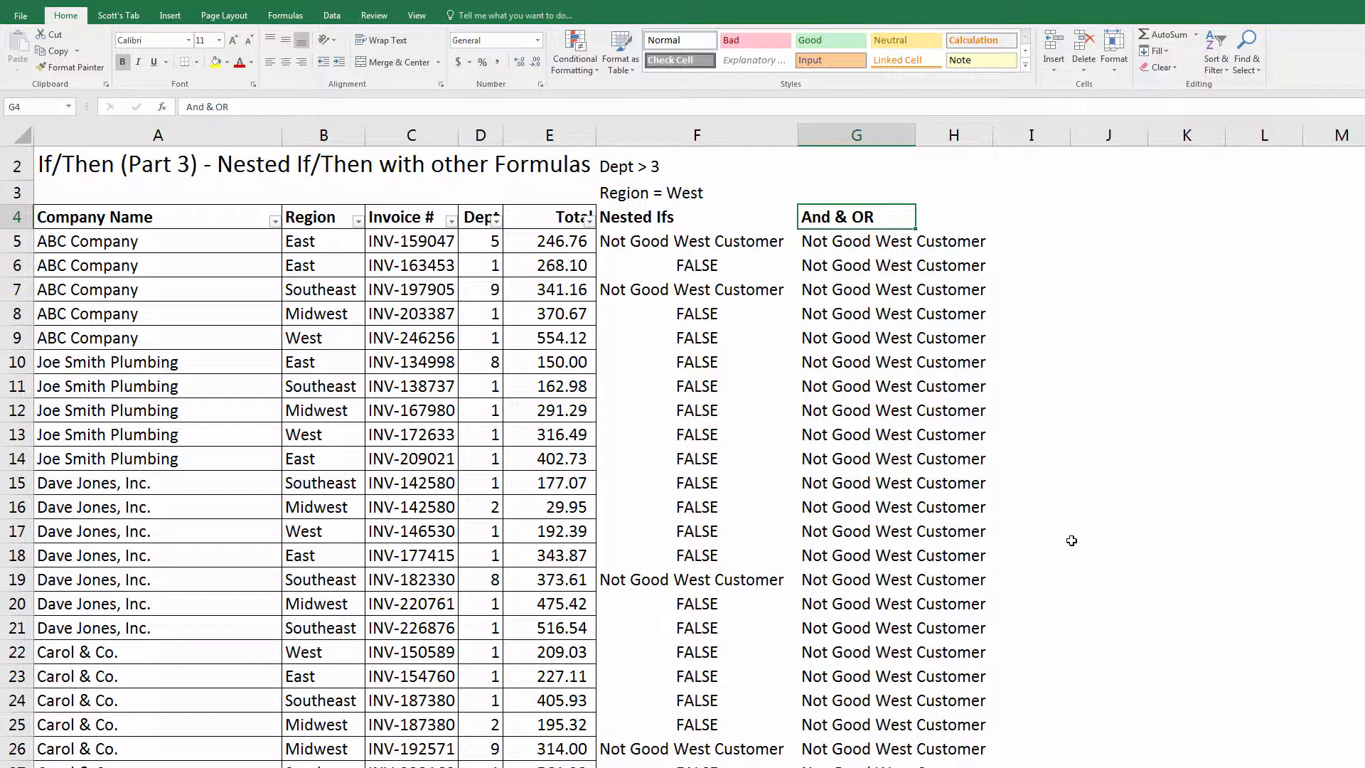
key(Down)
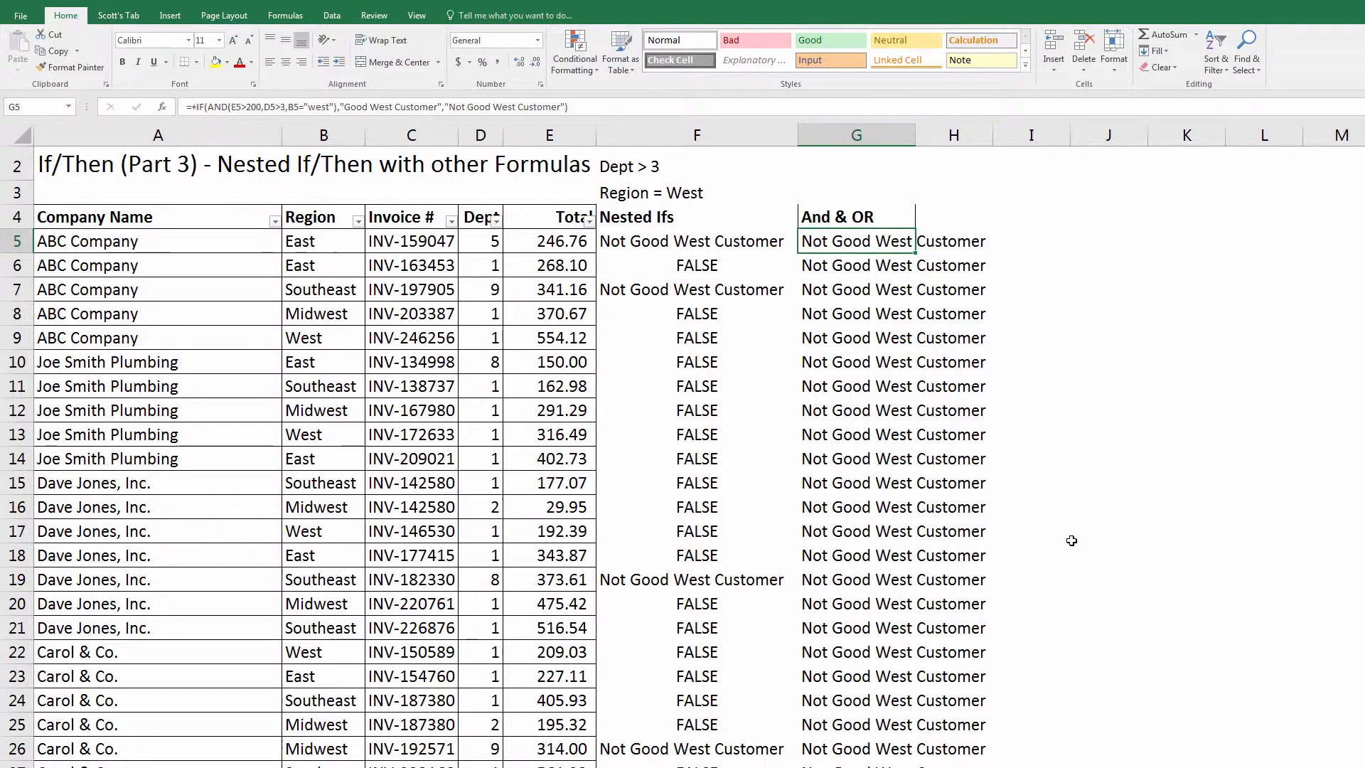
key(F2)
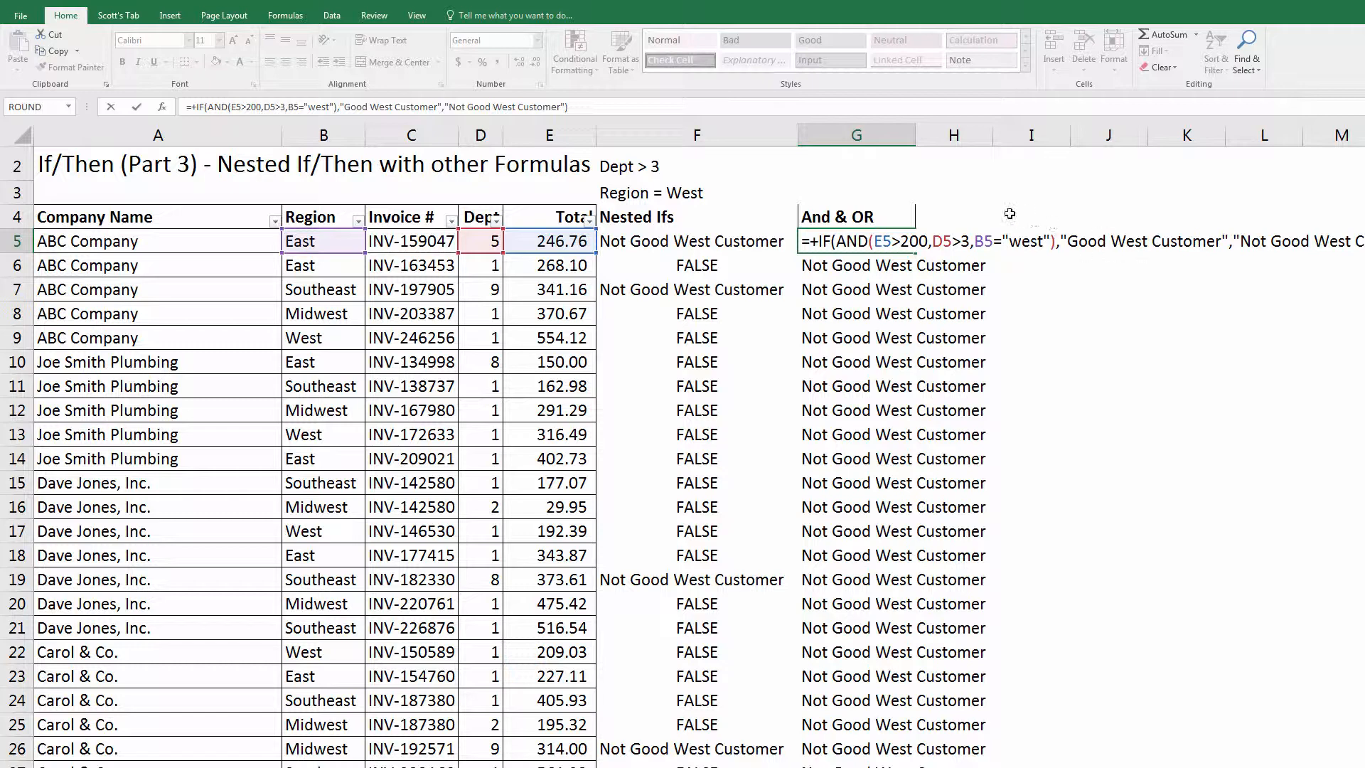
key(Return)
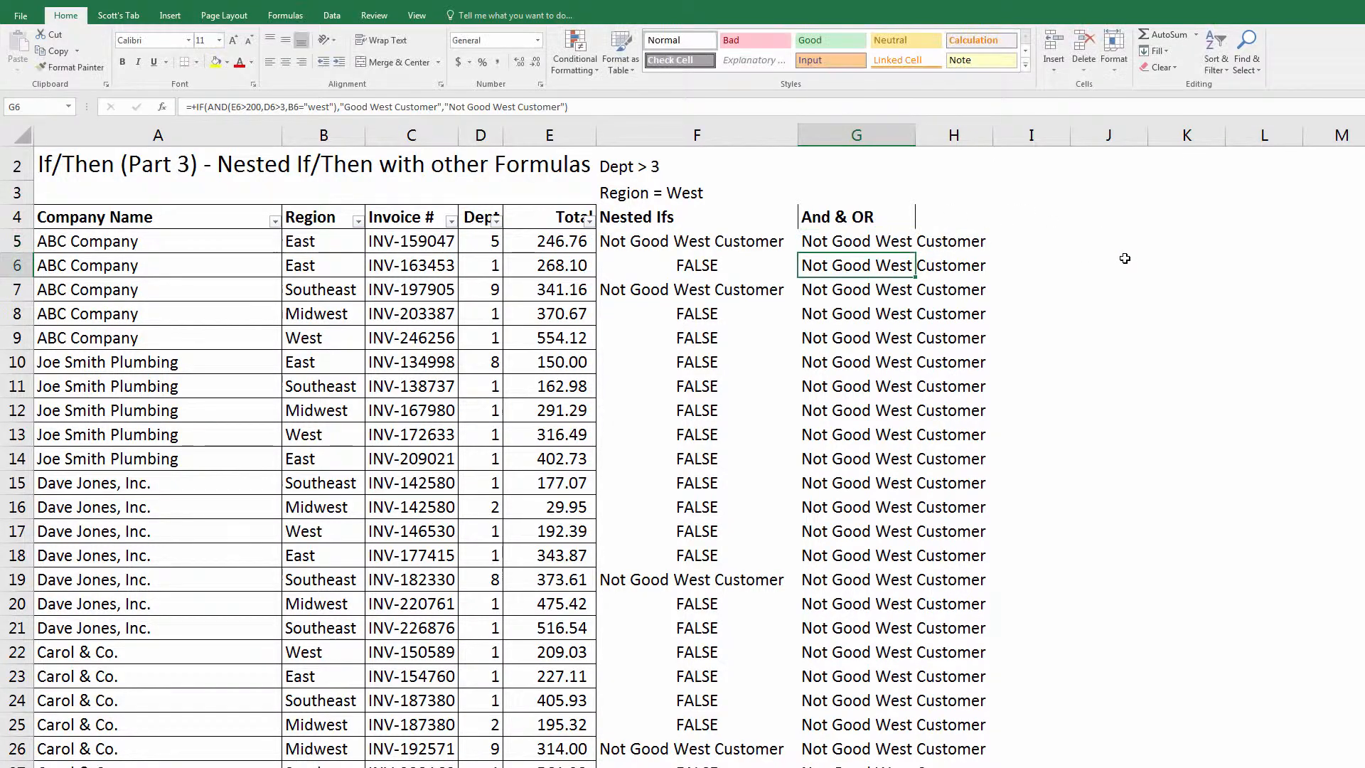
Insert an OR function in the AND test of G5, with B5="west" as its first condition
key(Up)
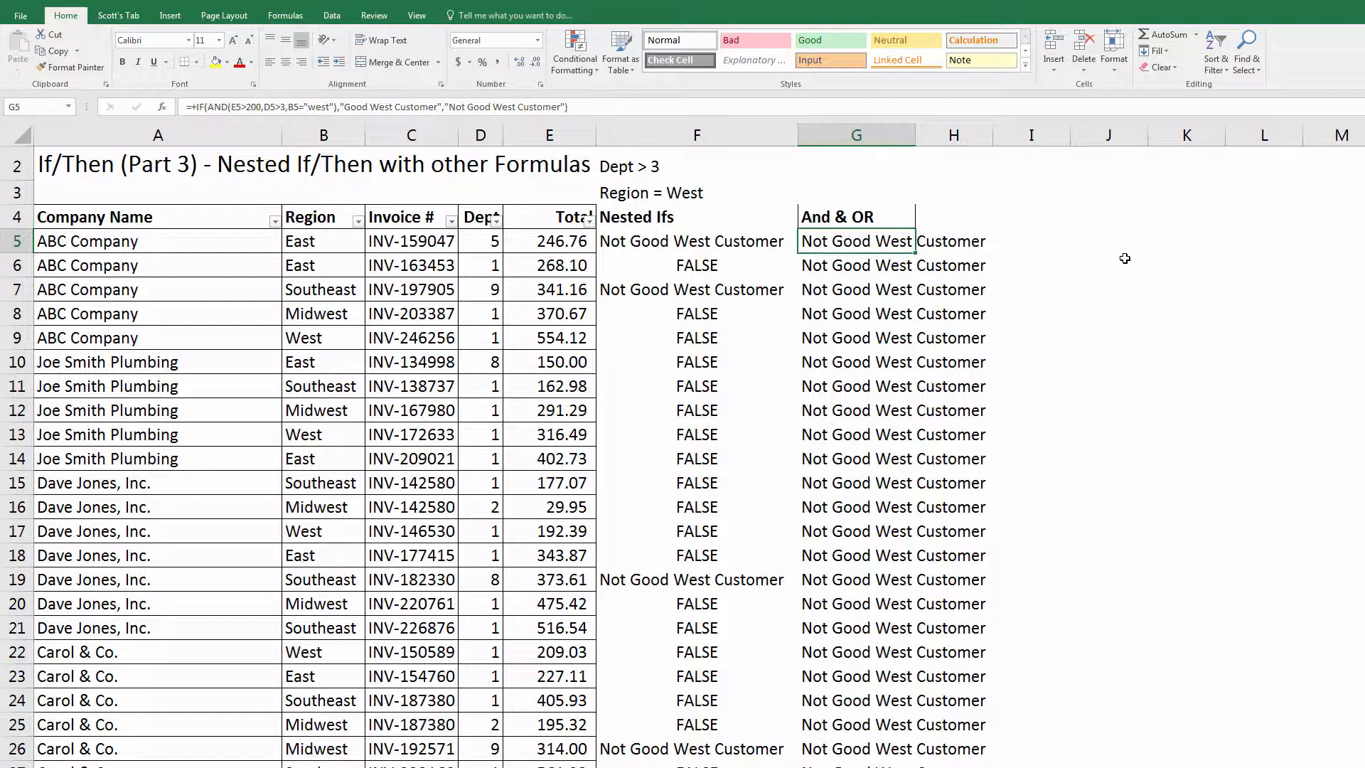
key(F2)
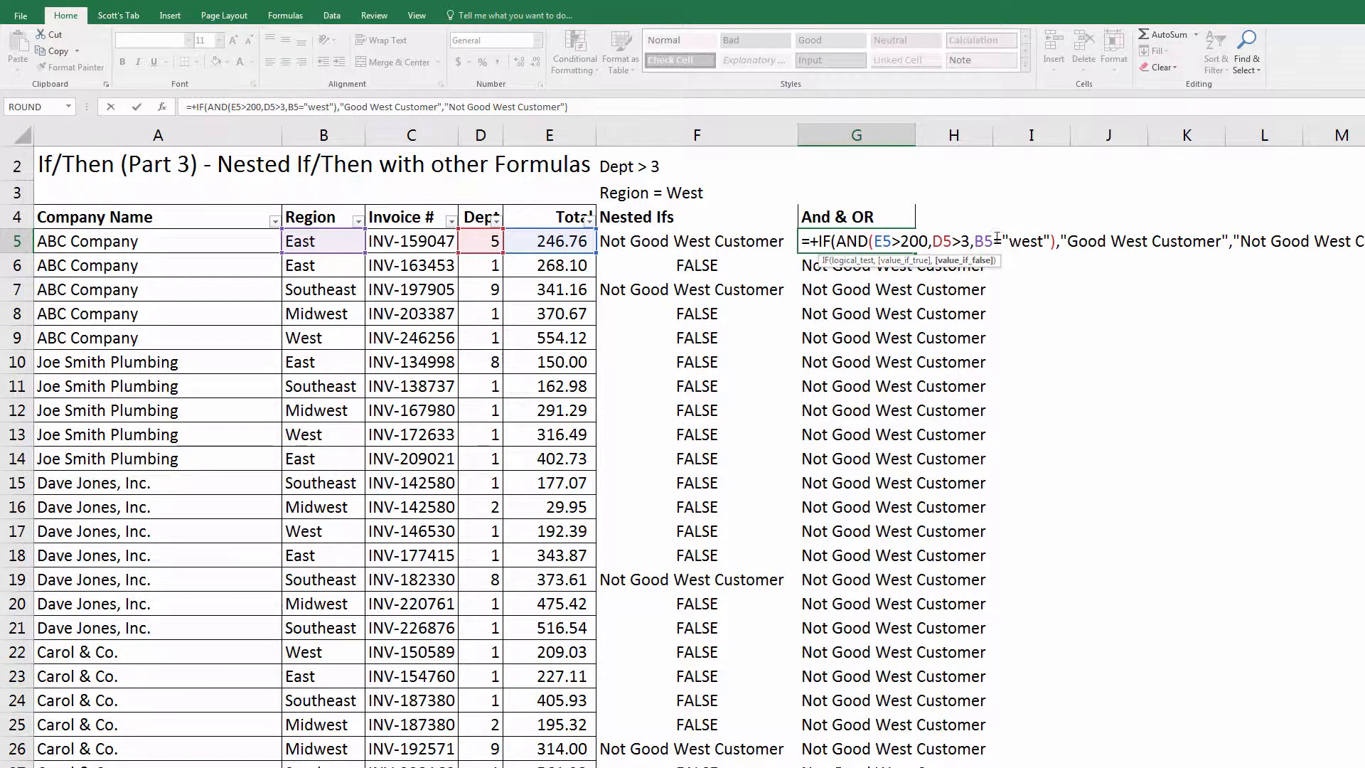
click(975, 243)
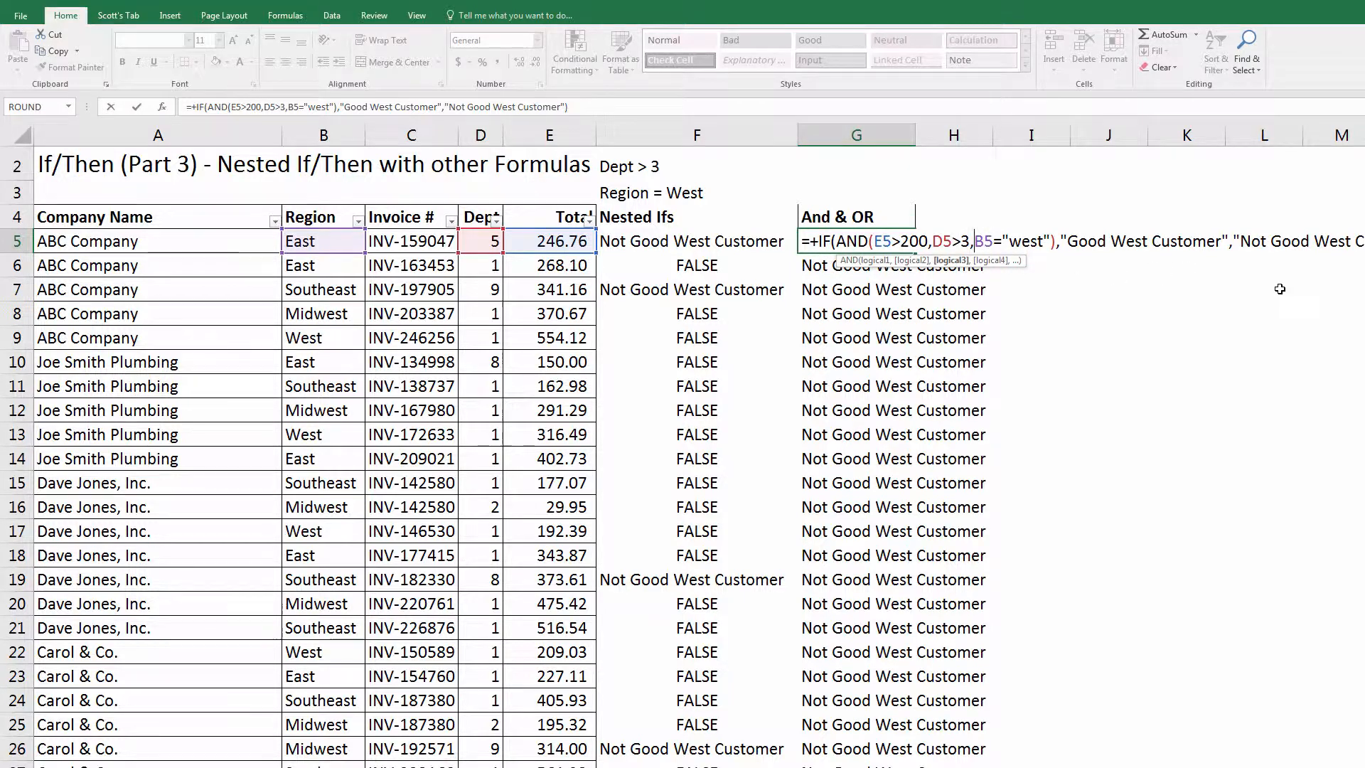
text(or)
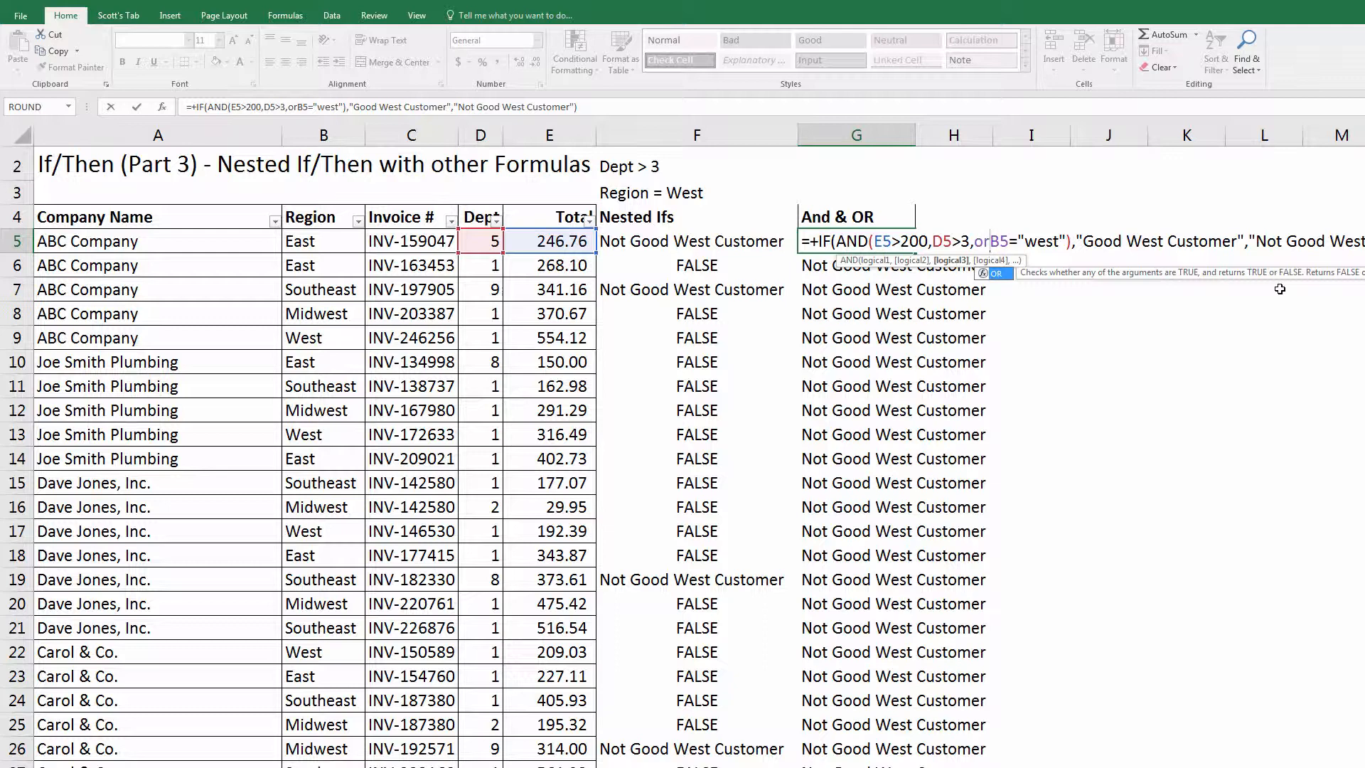
text(()
key(Right)
key(Right)
key(Right)
key(Right)
key(Right)
key(Right)
key(Right)
key(Right)
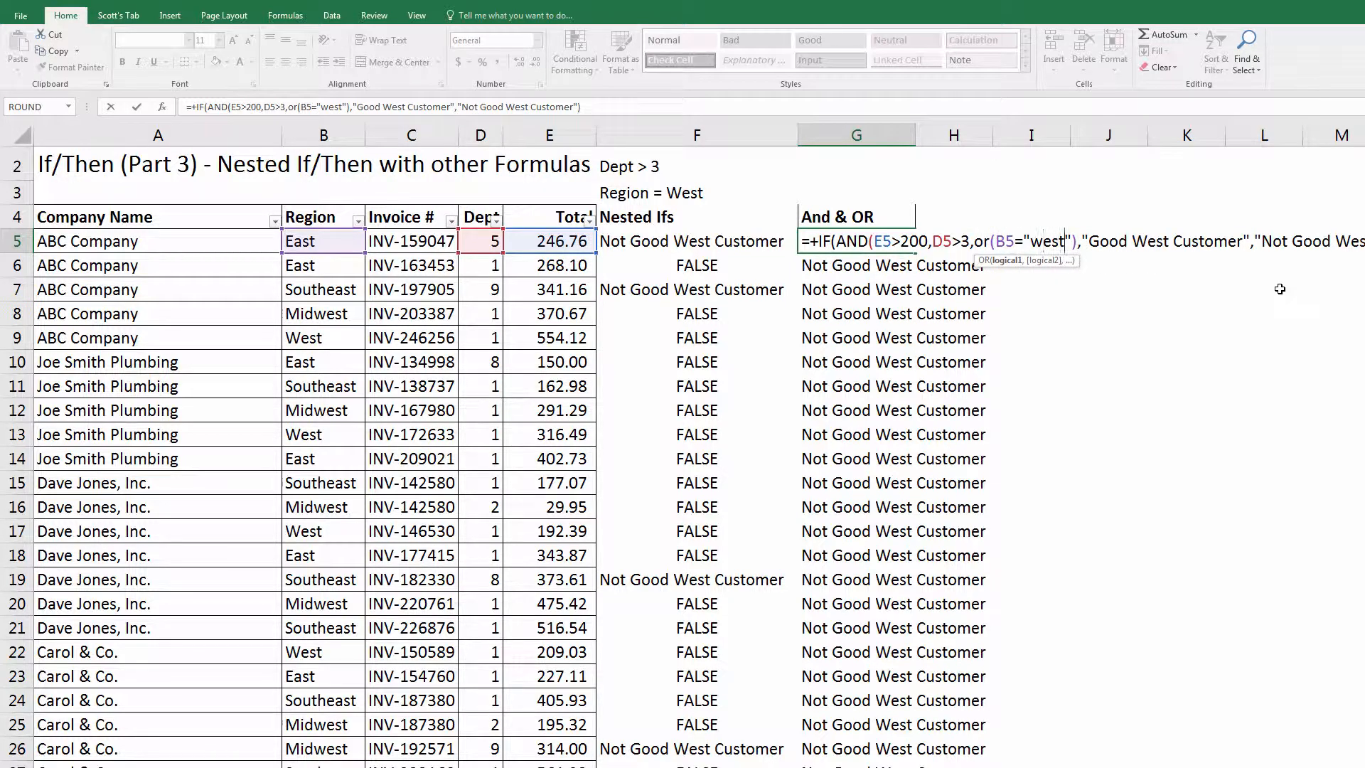
key(Right)
Add B5="midwest" as the second OR condition in the G5 formula and enter it
text(,)
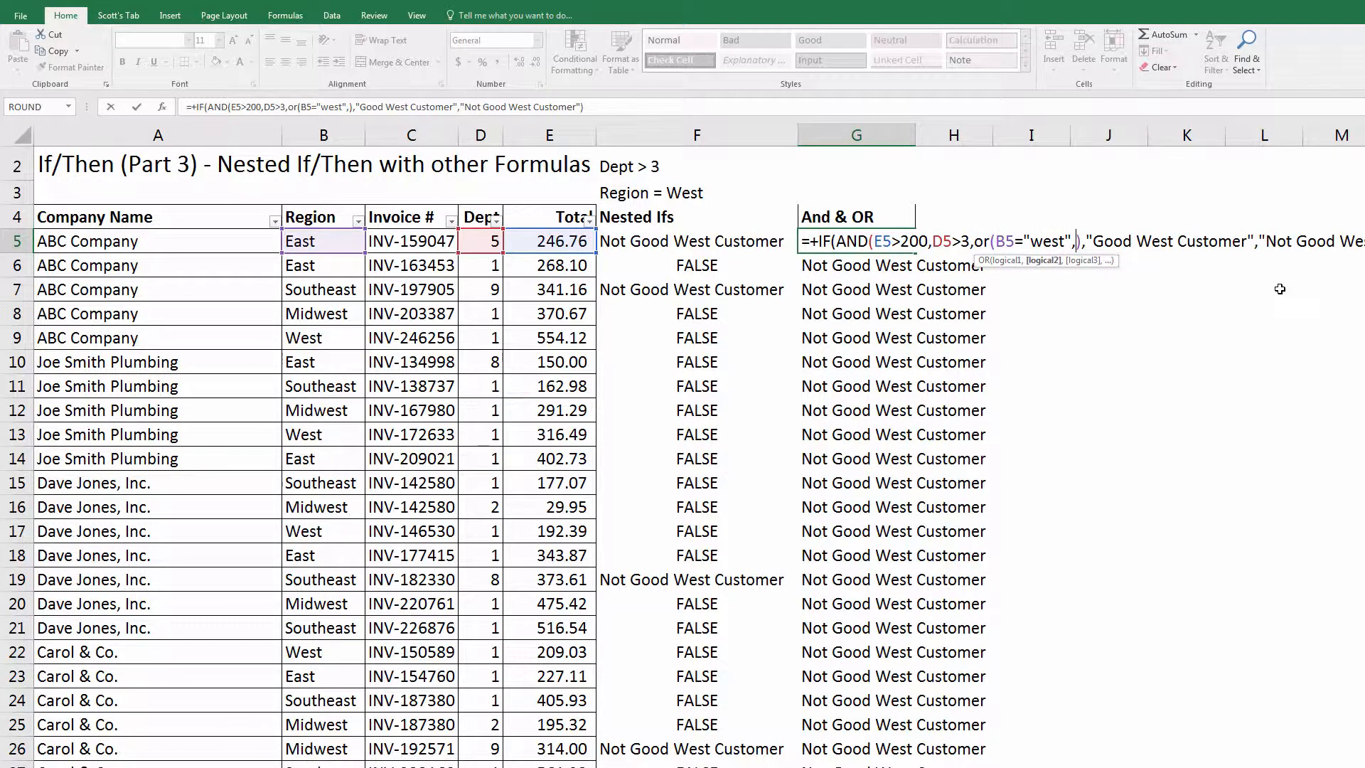
click(324, 247)
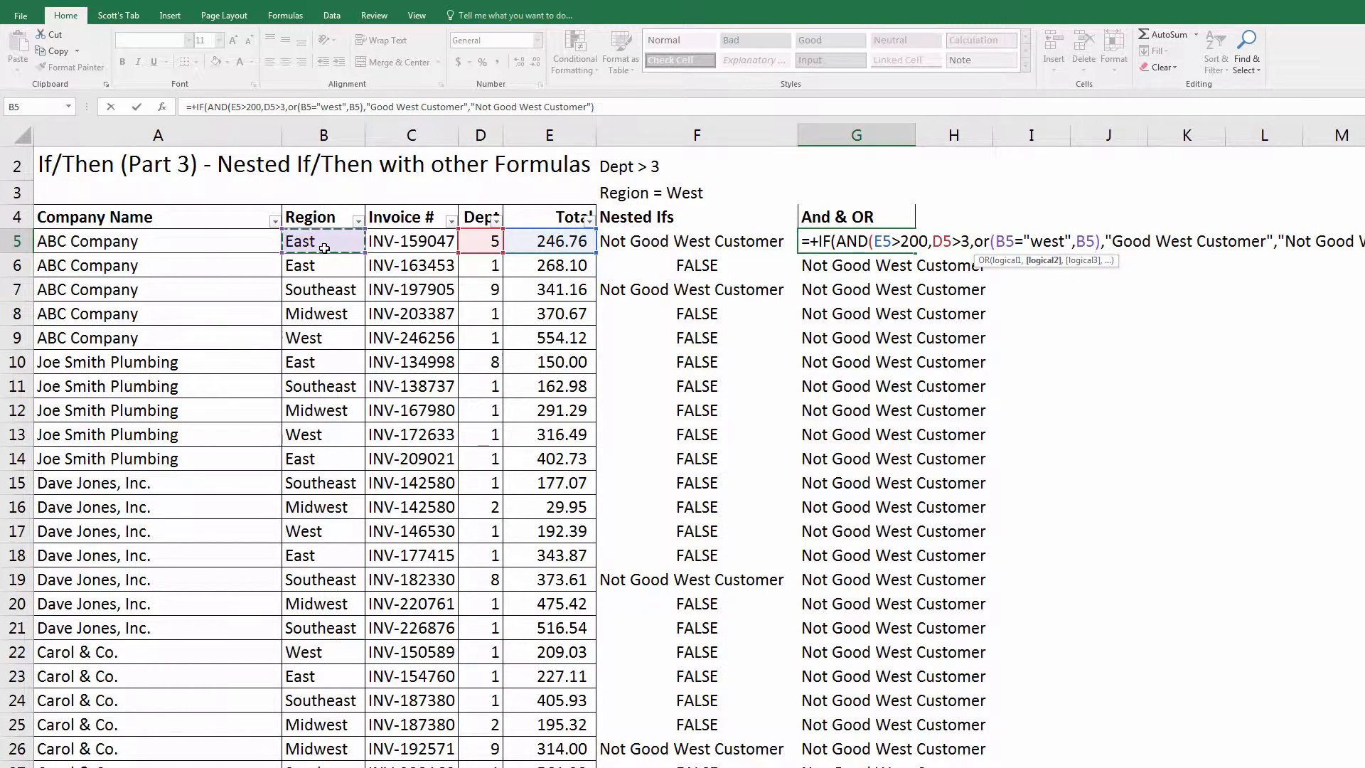
text(=")
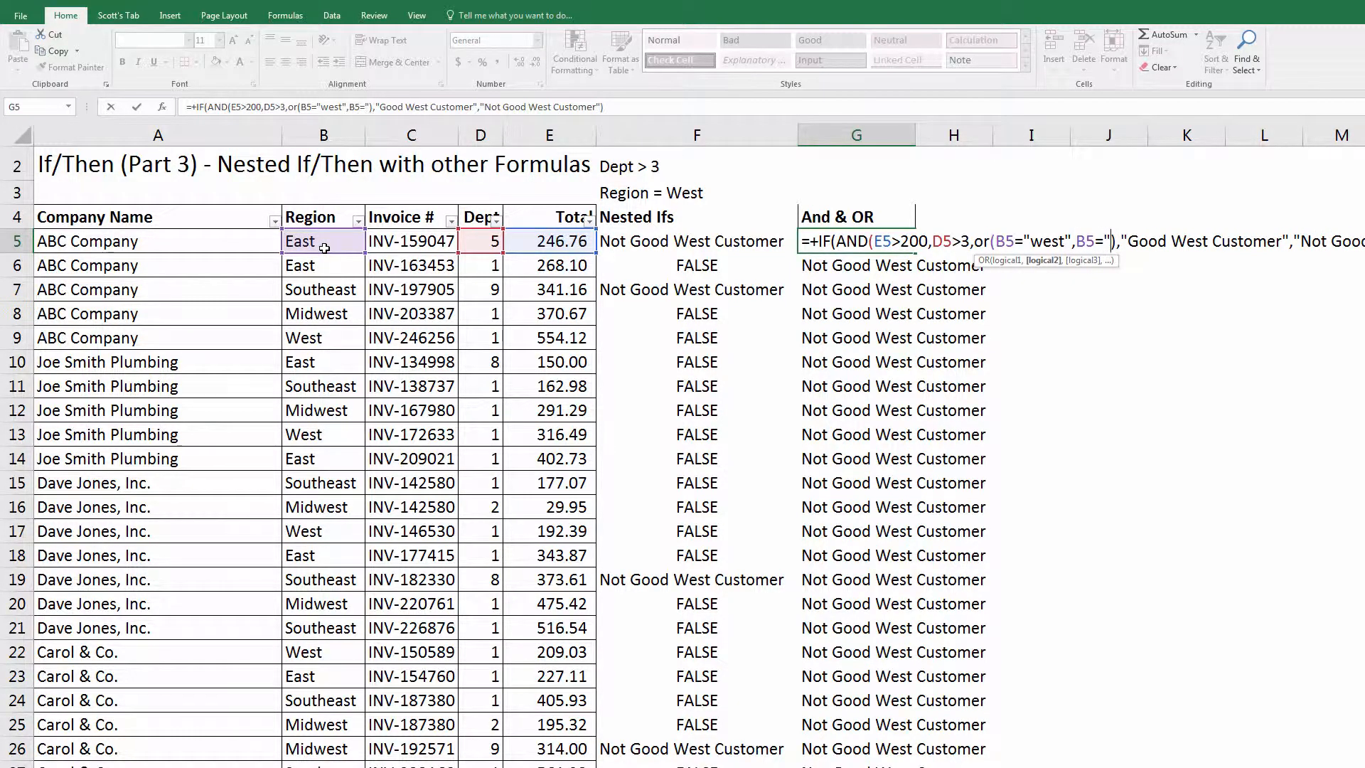
text(midwest")
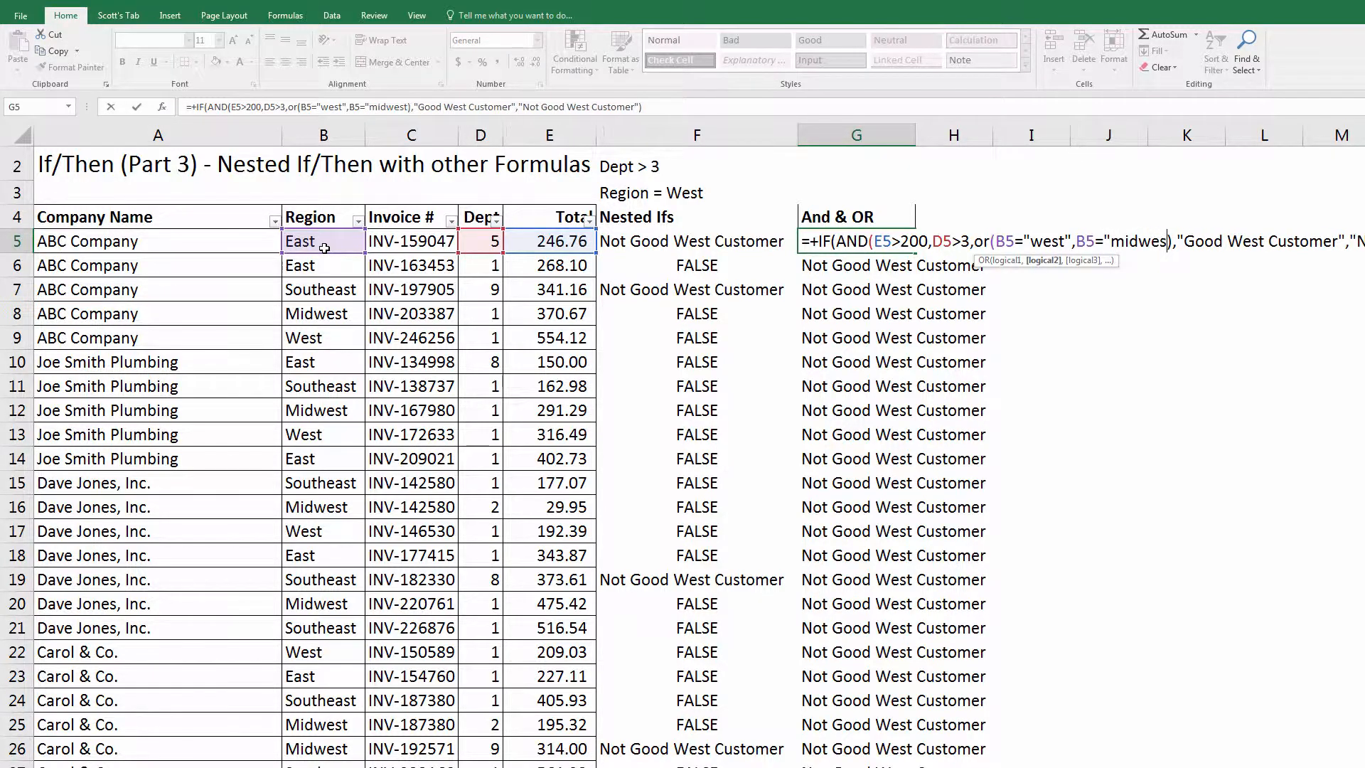
text(")
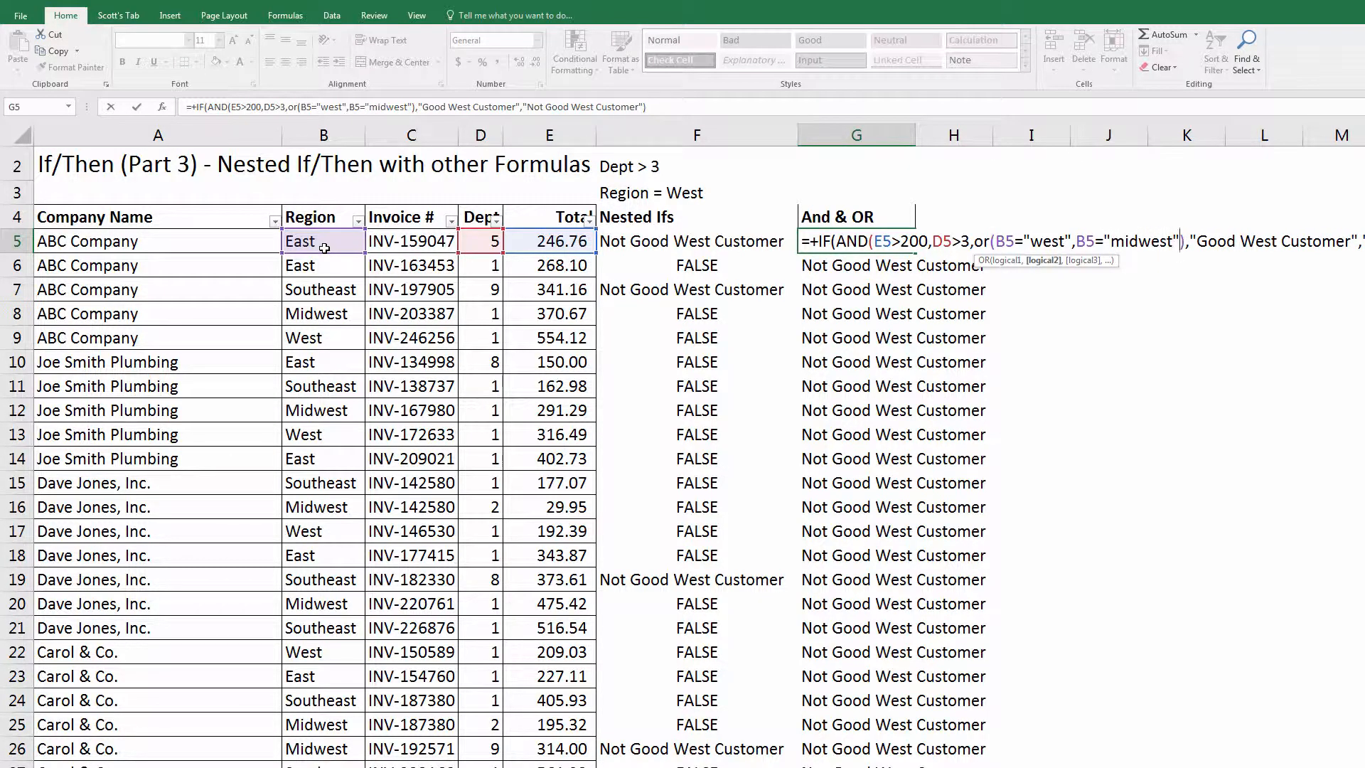
text())
key(ctrl+Return)
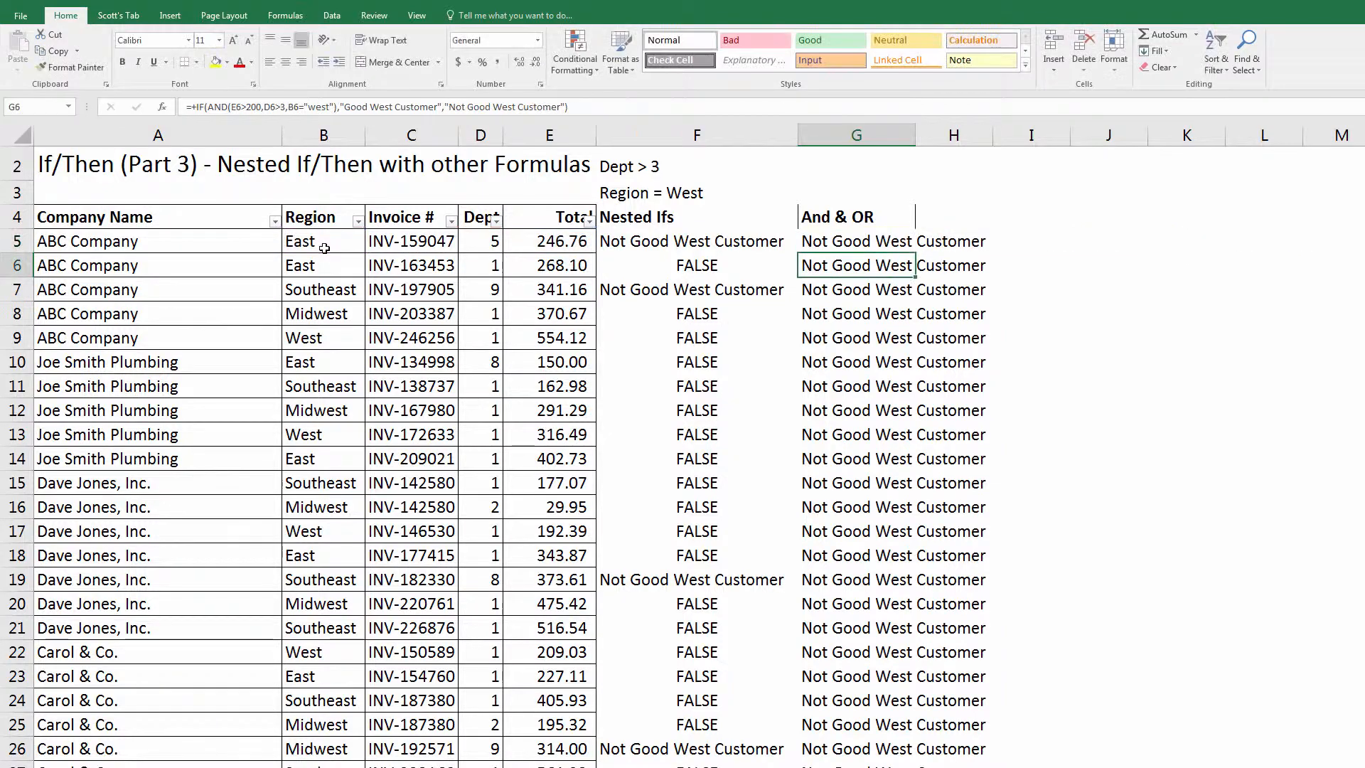
Copy the formula with the west or midwest OR test down the And & OR column to the last invoice row
key(shift+Down)
key(shift+Down)
key(shift+Down)
key(shift+Down)
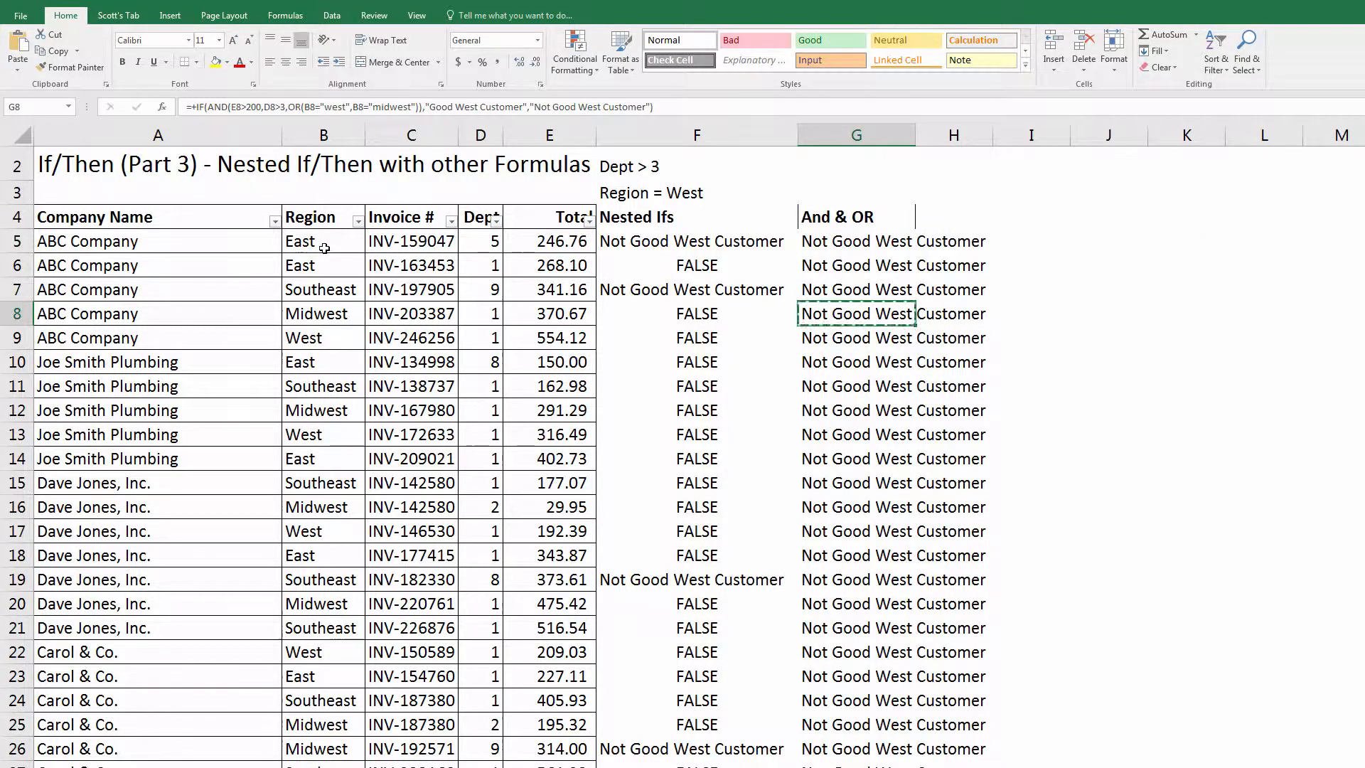
key(ctrl+shift+Down)
scroll(324, 248, up, 14)
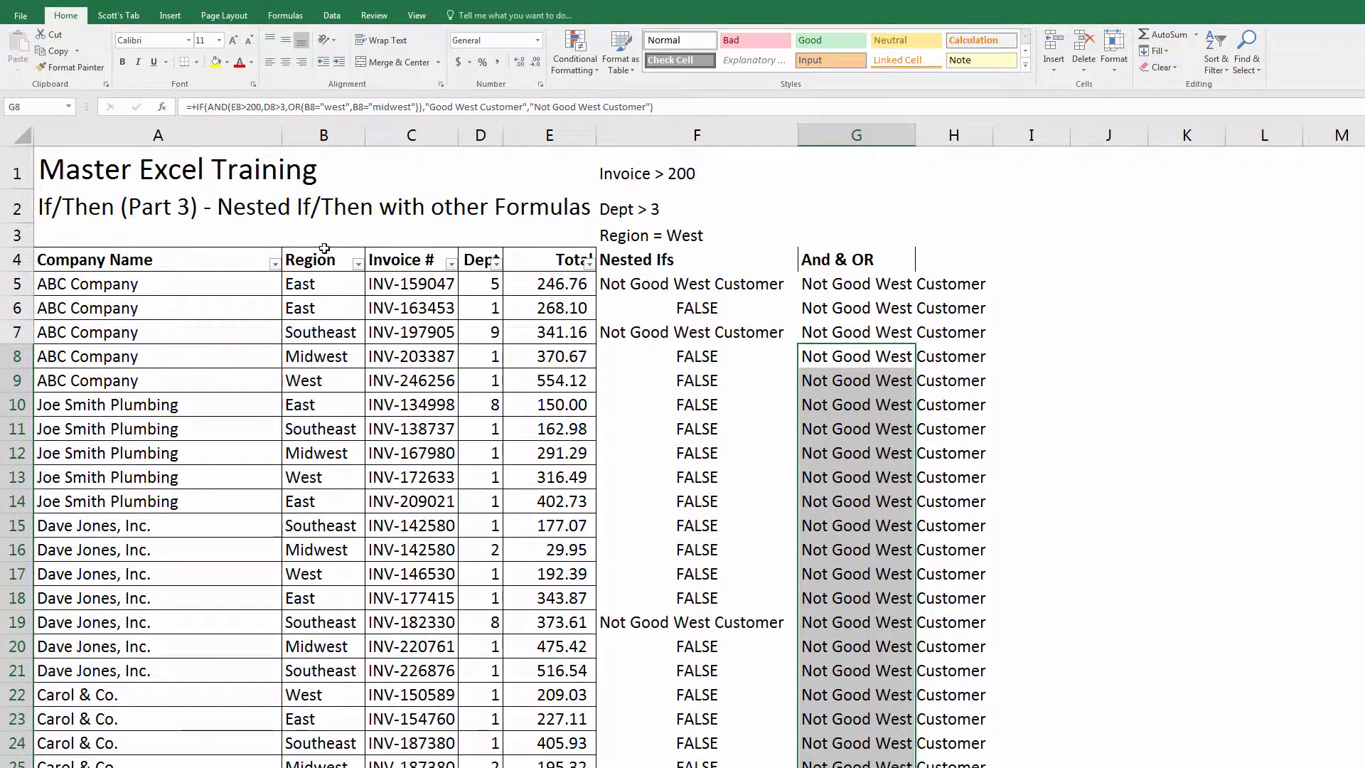
Review the And & OR results down the invoice rows, comparing them with the Nested Ifs results
key(Down)
key(Down)
key(Down)
key(Down)
key(Down)
key(Down)
key(Down)
key(Down)
key(Down)
key(Down)
key(Down)
key(Down)
key(Down)
key(Down)
key(Down)
key(Down)
key(Down)
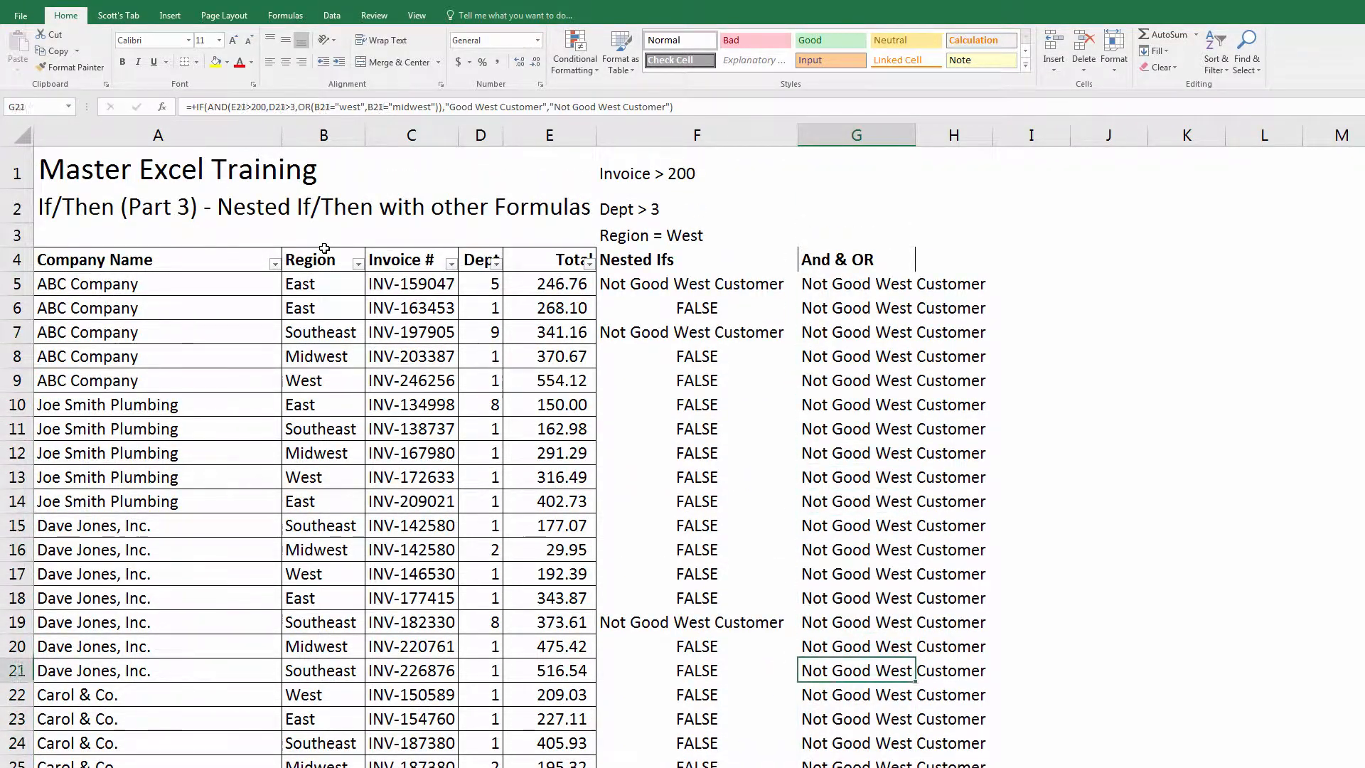
key(Down)
key(Down)
key(Down)
key(Down)
key(Down)
key(Down)
key(Down)
key(Down)
key(Down)
key(Down)
key(Down)
key(Down)
key(Down)
key(Down)
key(Down)
key(Down)
key(Down)
key(Down)
key(Down)
key(Down)
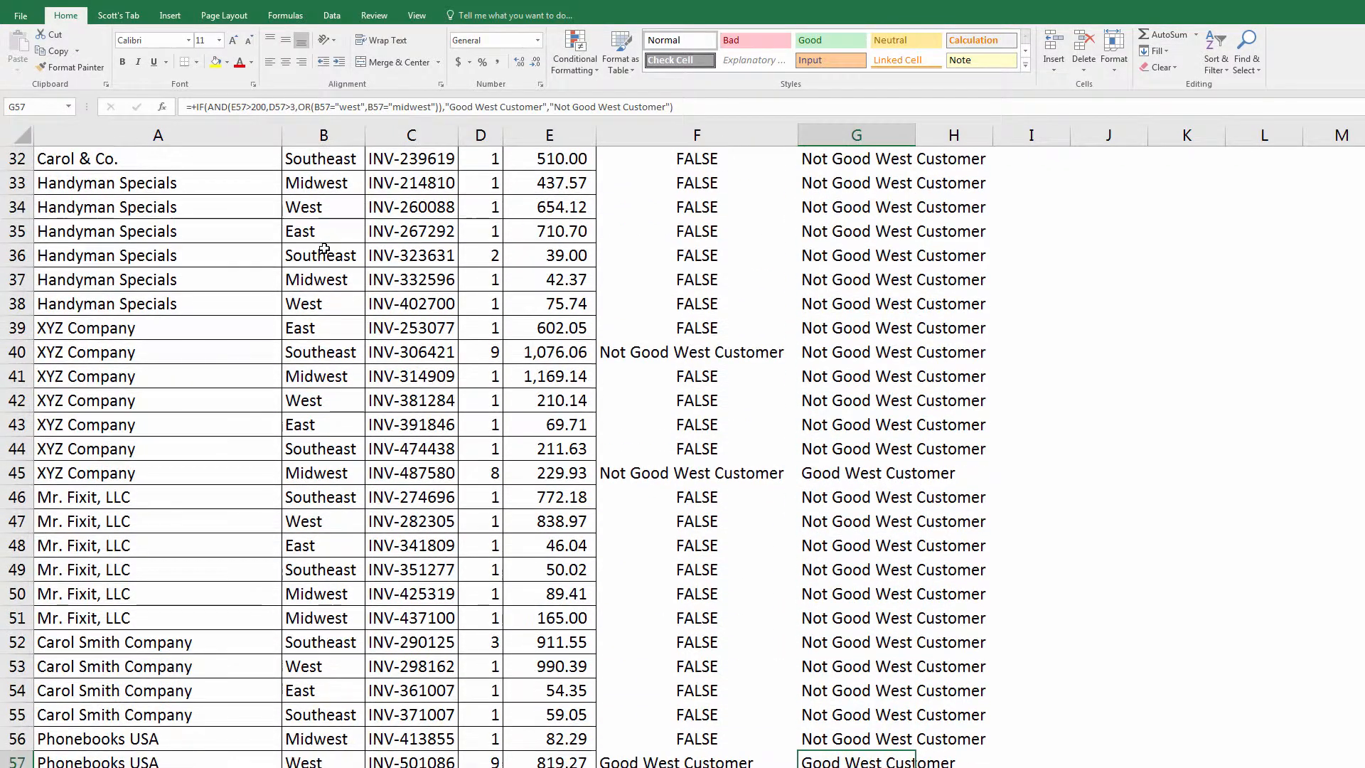
Inspect the IF, AND and OR formula in G26 and leave it as it is
key(Up)
key(Page_Up)
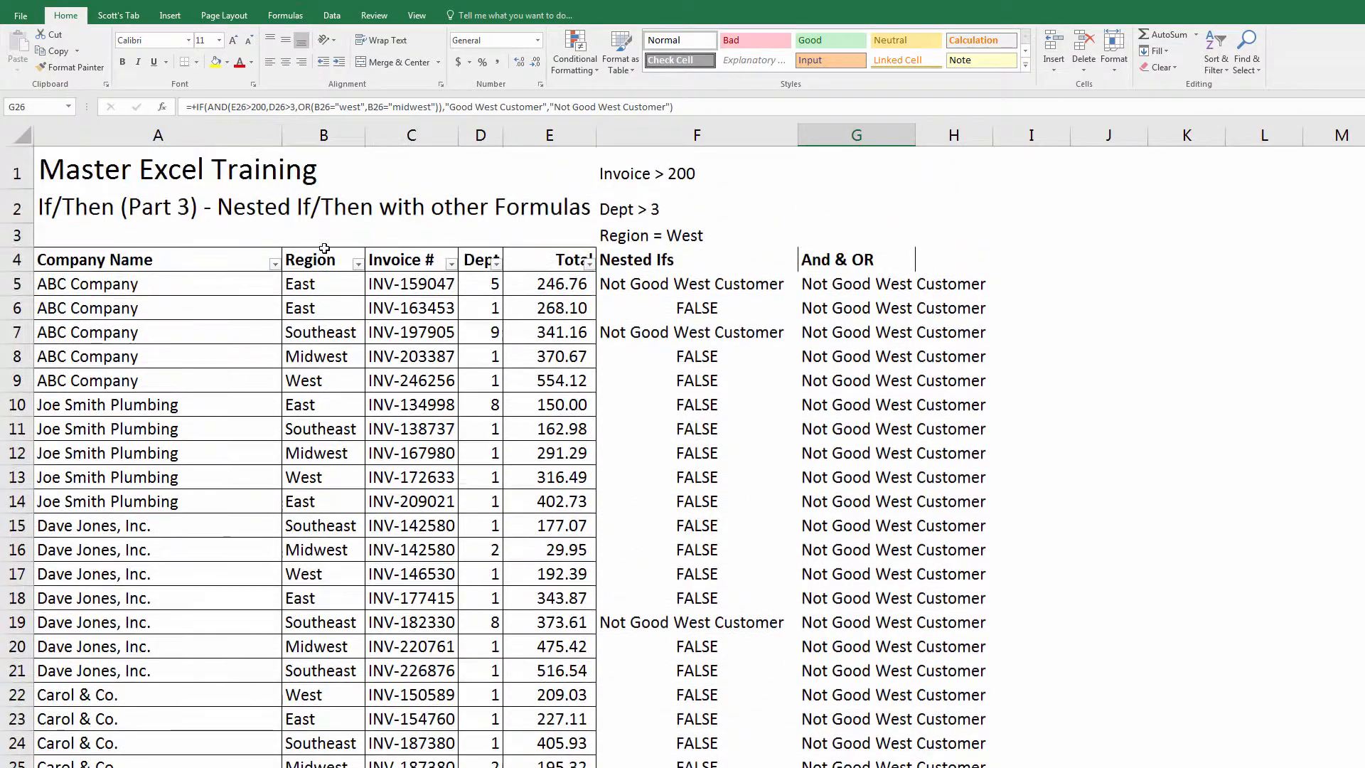
key(Down)
key(Up)
key(F2)
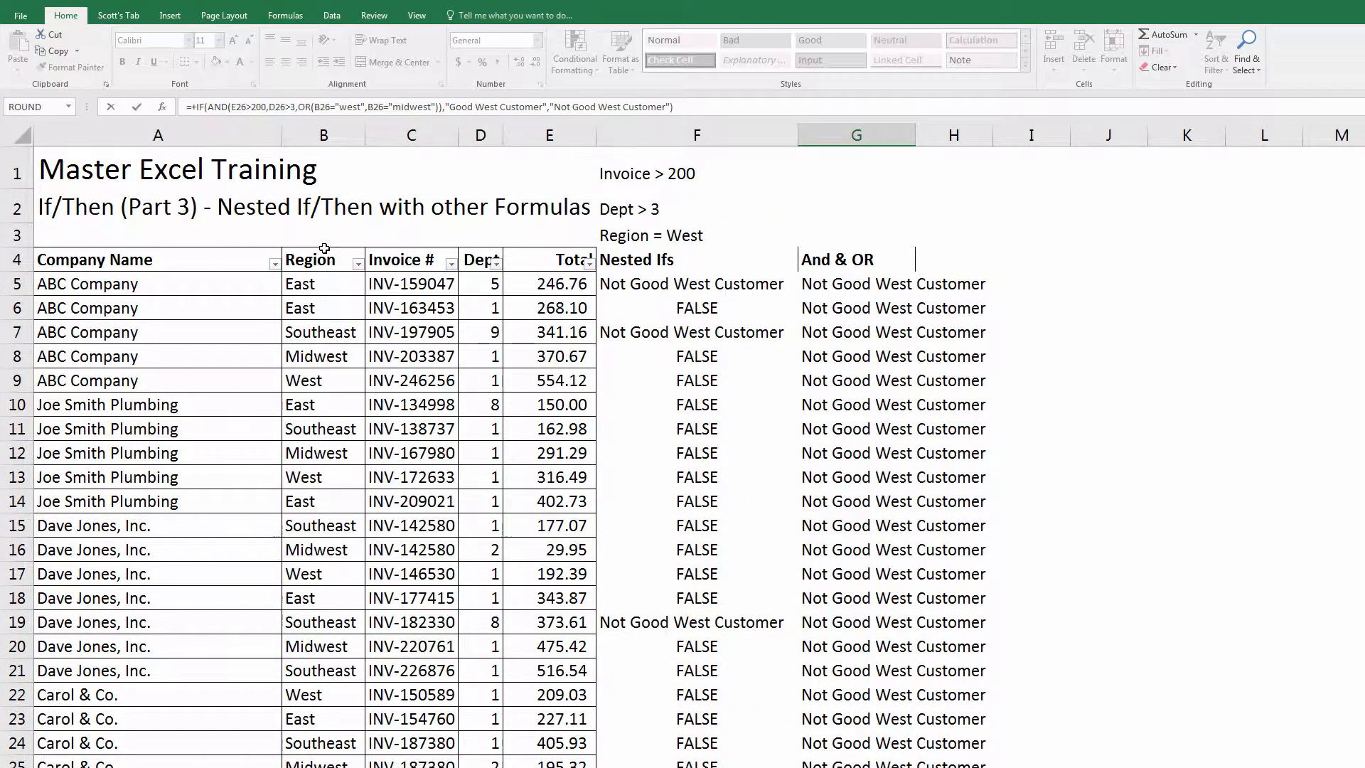
key(Escape)
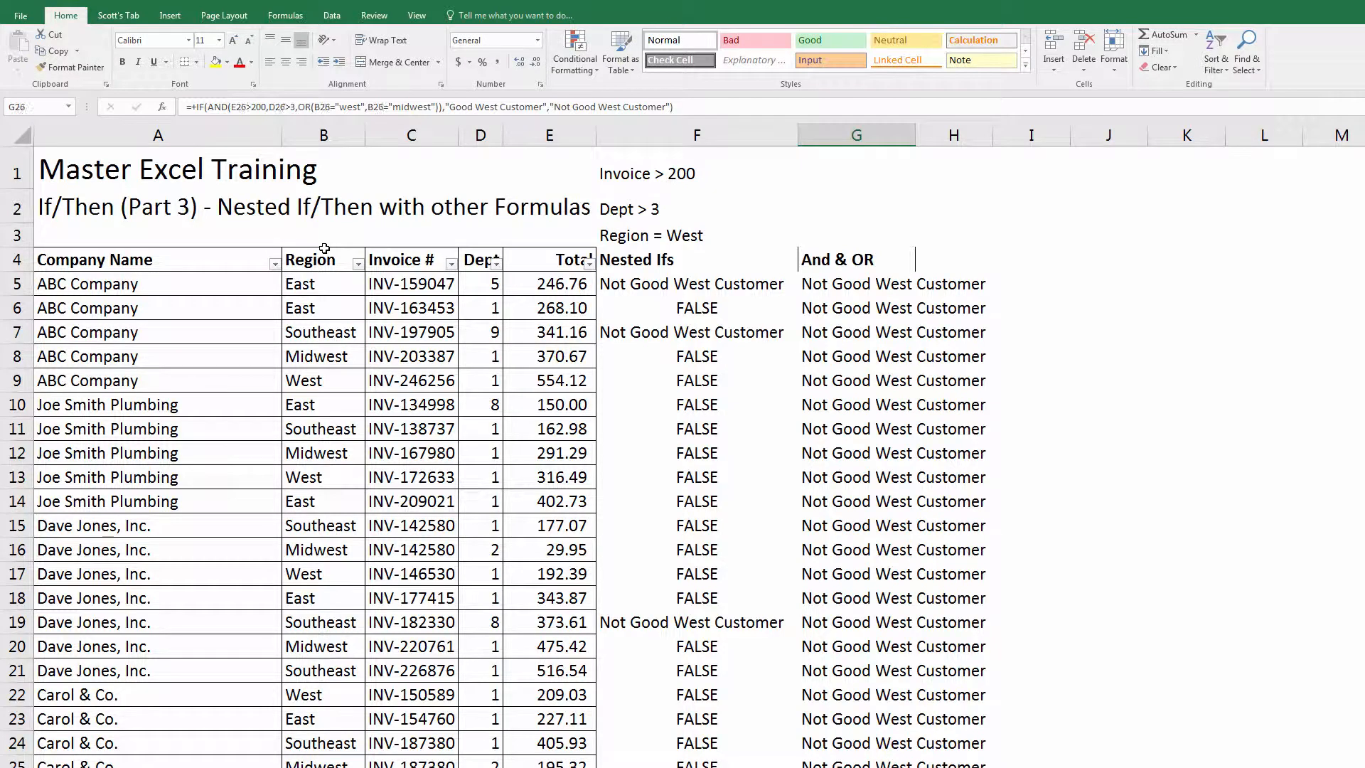
Change the value-if-false text of the G5 formula to "Good East Customer"
key(ctrl+Up)
key(Down)
key(F2)
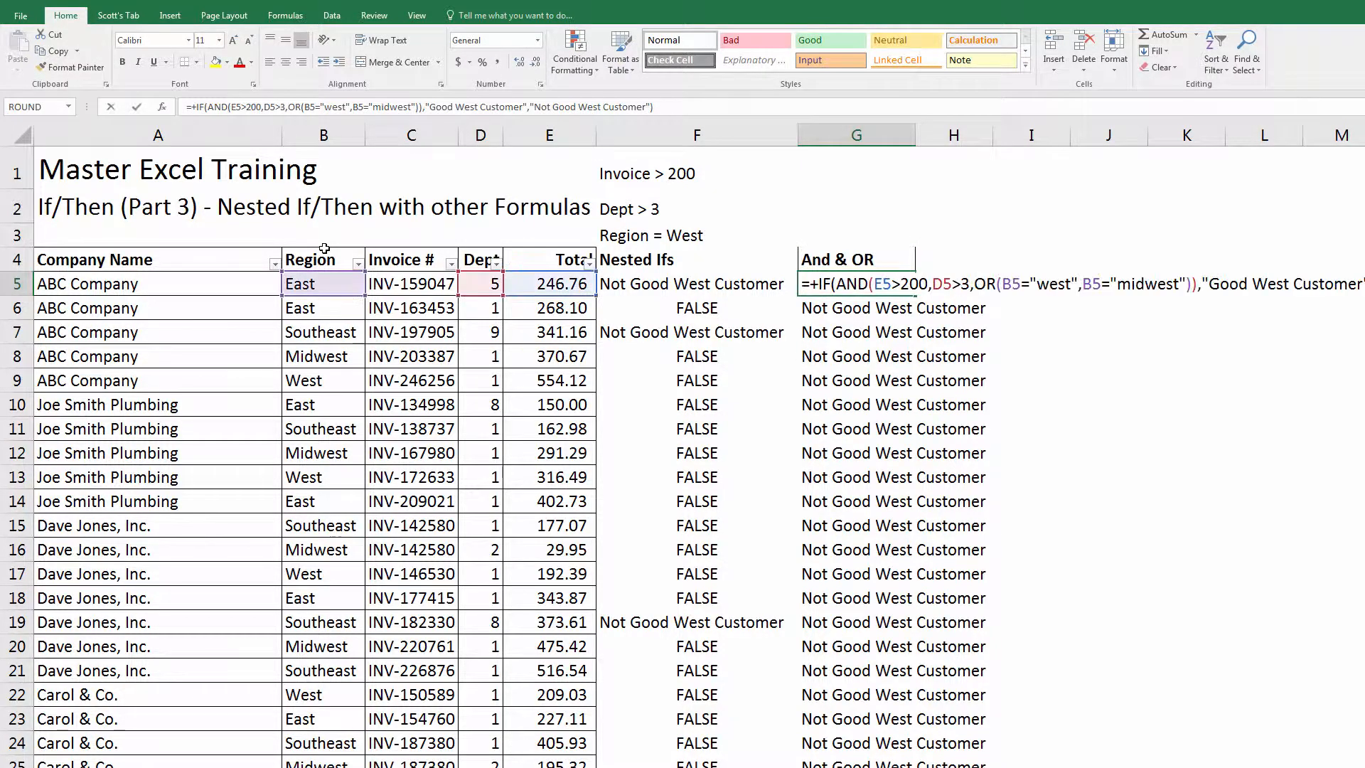
key(Left)
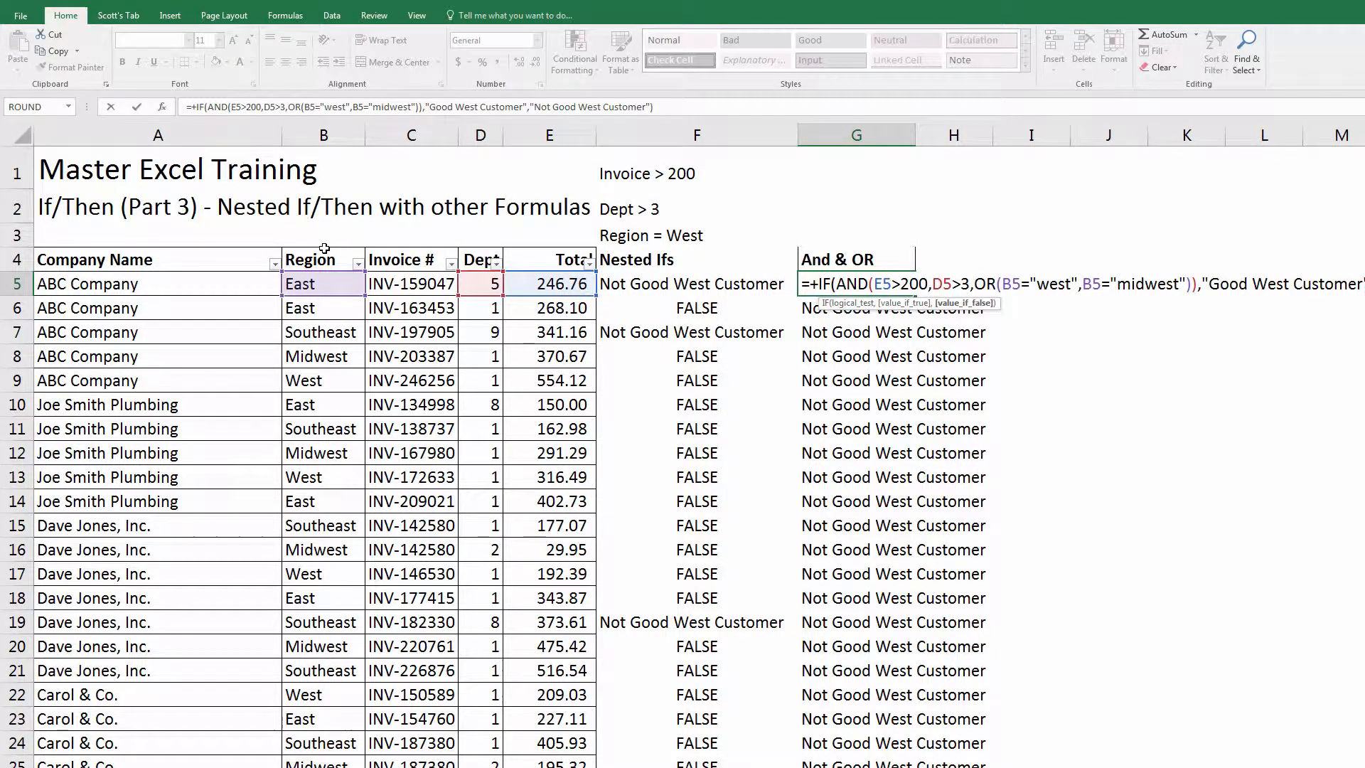
key(Left)
key(Left)
key(Left)
key(Left)
key(Left)
key(Left)
key(Left)
key(Left)
key(Return)
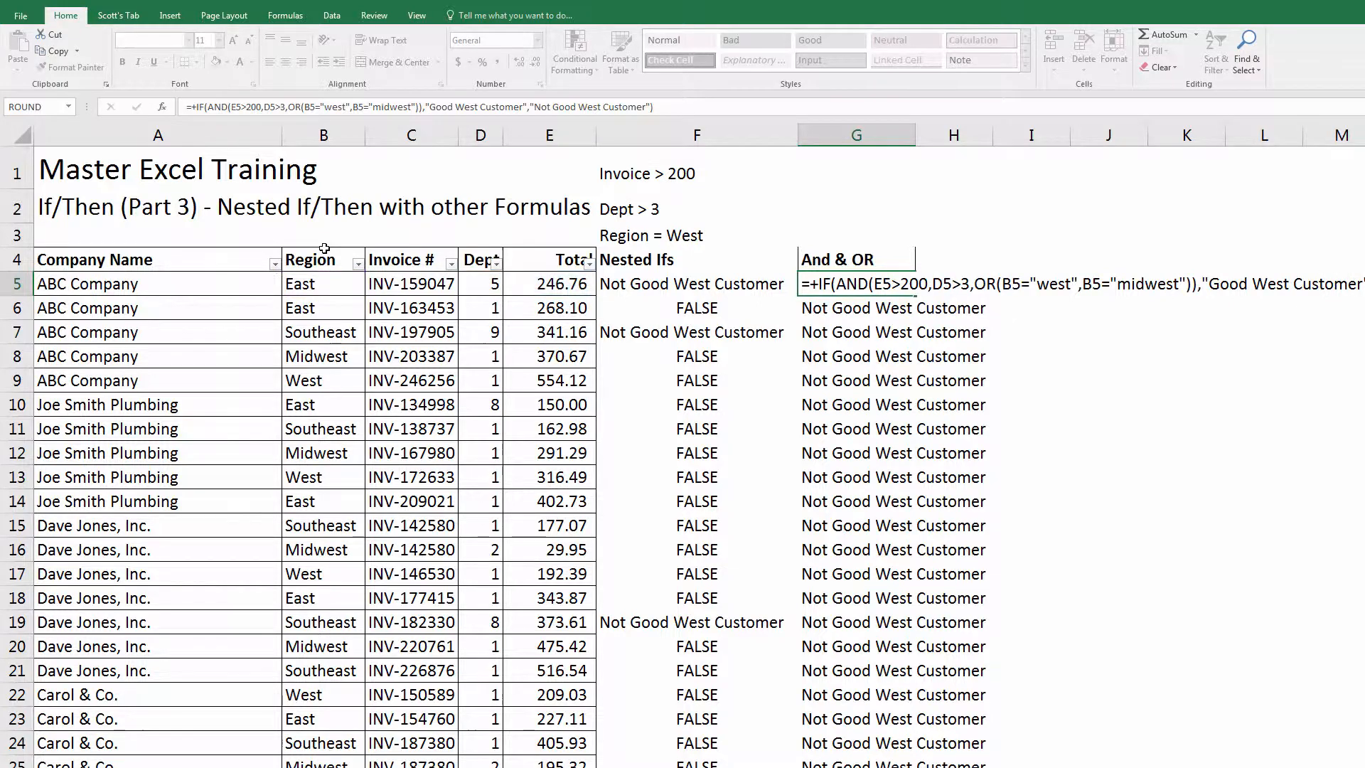
key(Up)
key(F2)
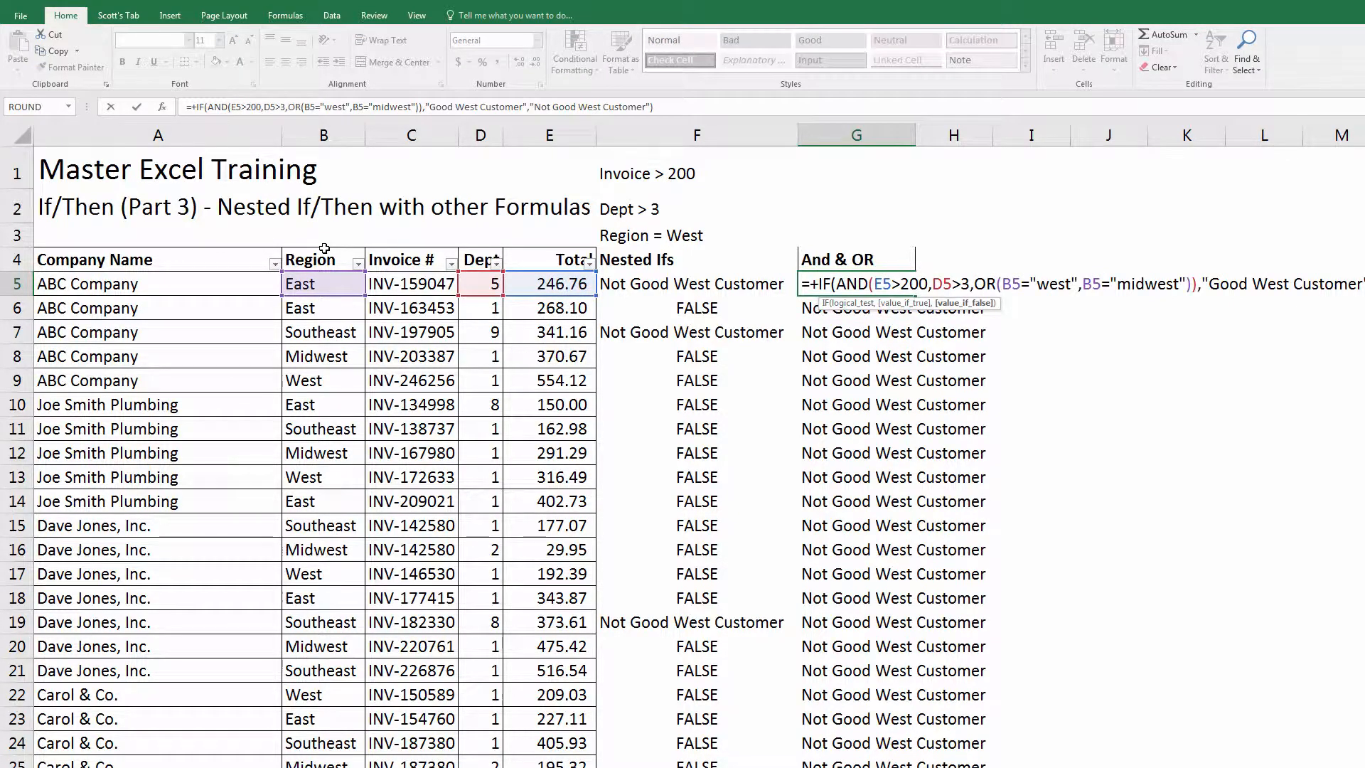
key(BackSpace)
key(BackSpace)
key(BackSpace)
key(BackSpace)
text(East)
key(Return)
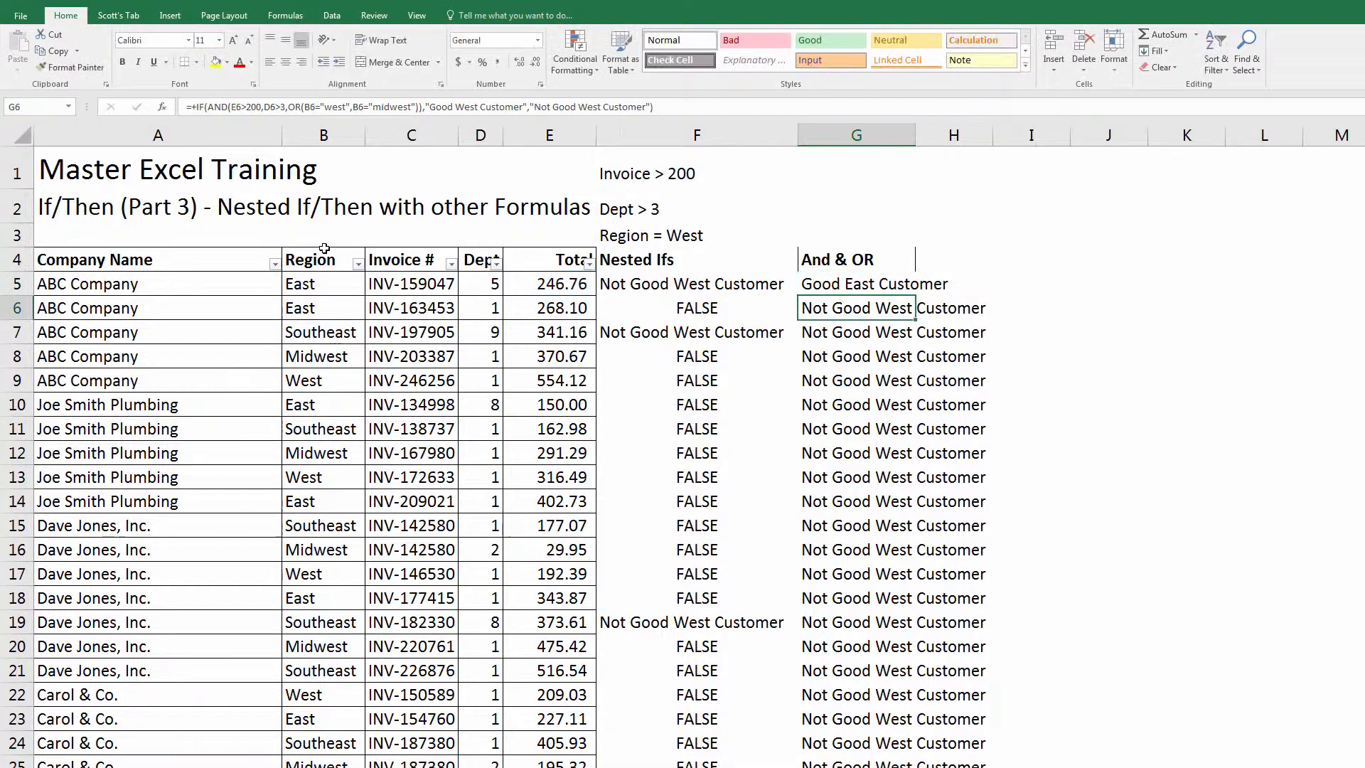
Copy the G5 formula with the "Good East Customer" text down the And & OR column and check the lower rows
key(Up)
key(ctrl+c)
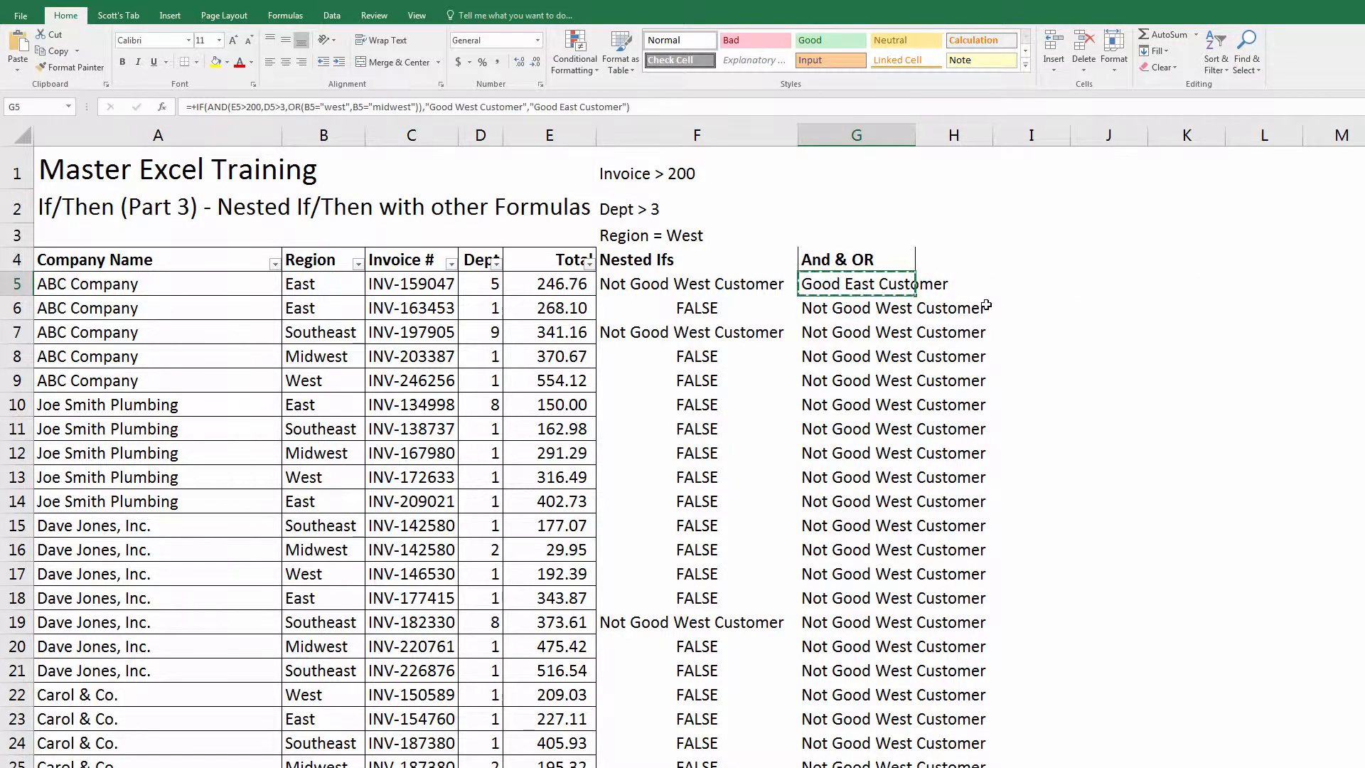
key(ctrl+shift+Down)
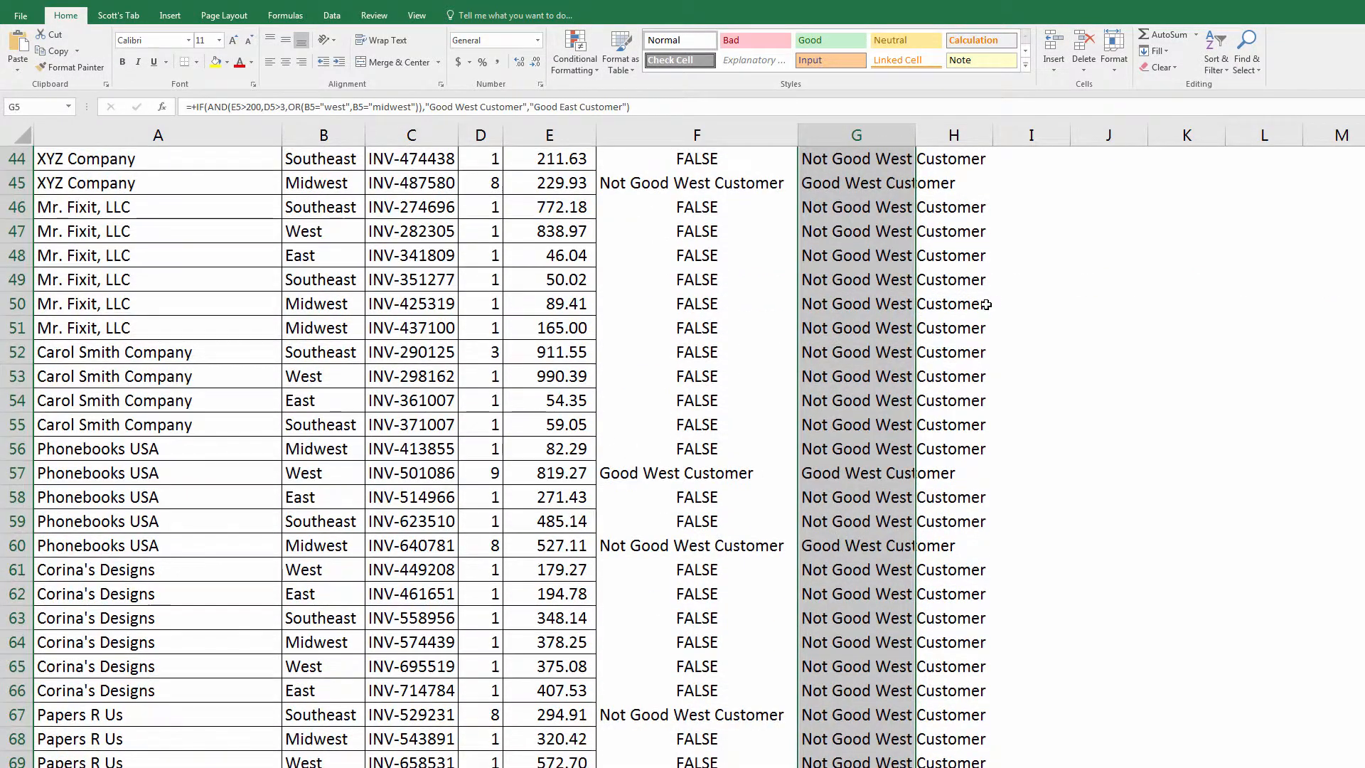
key(Return)
key(Up)
key(Down)
key(Down)
key(Up)
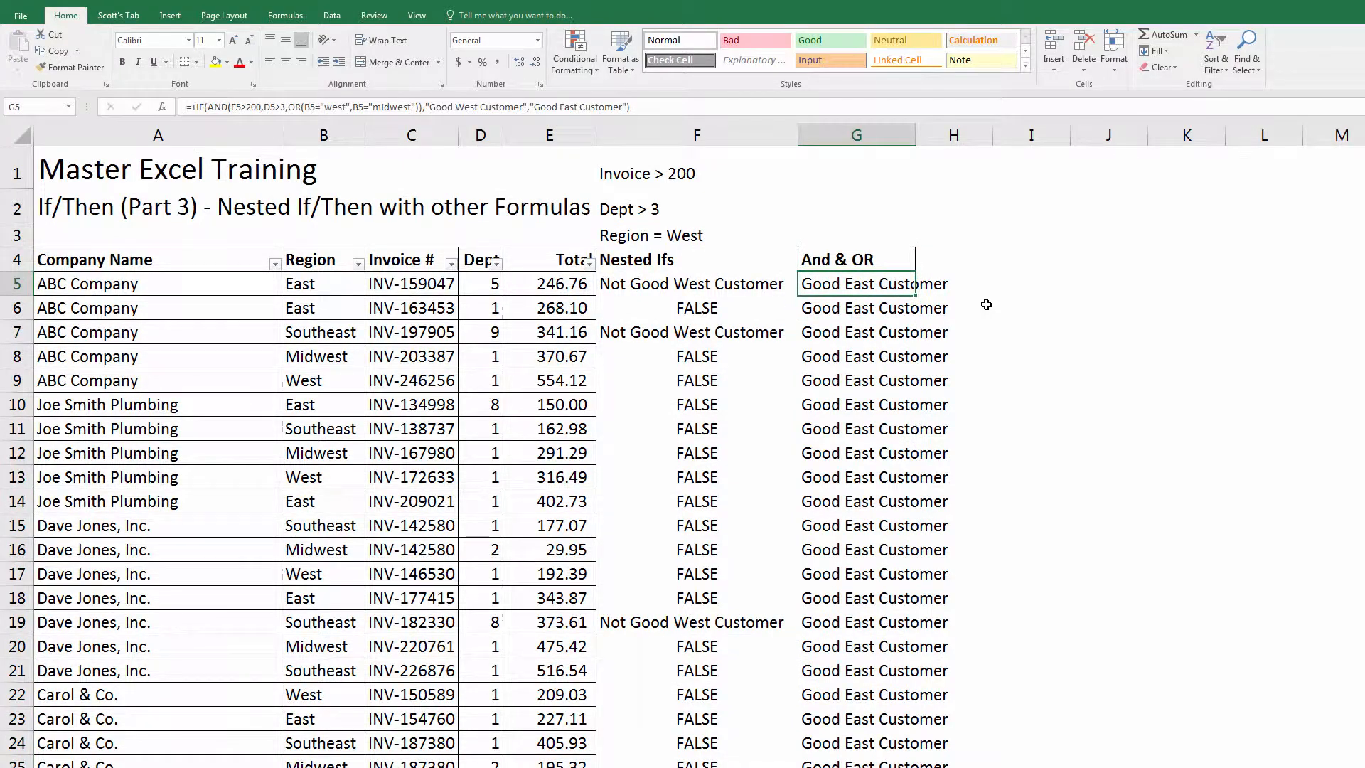
key(Down)
key(Page_Down)
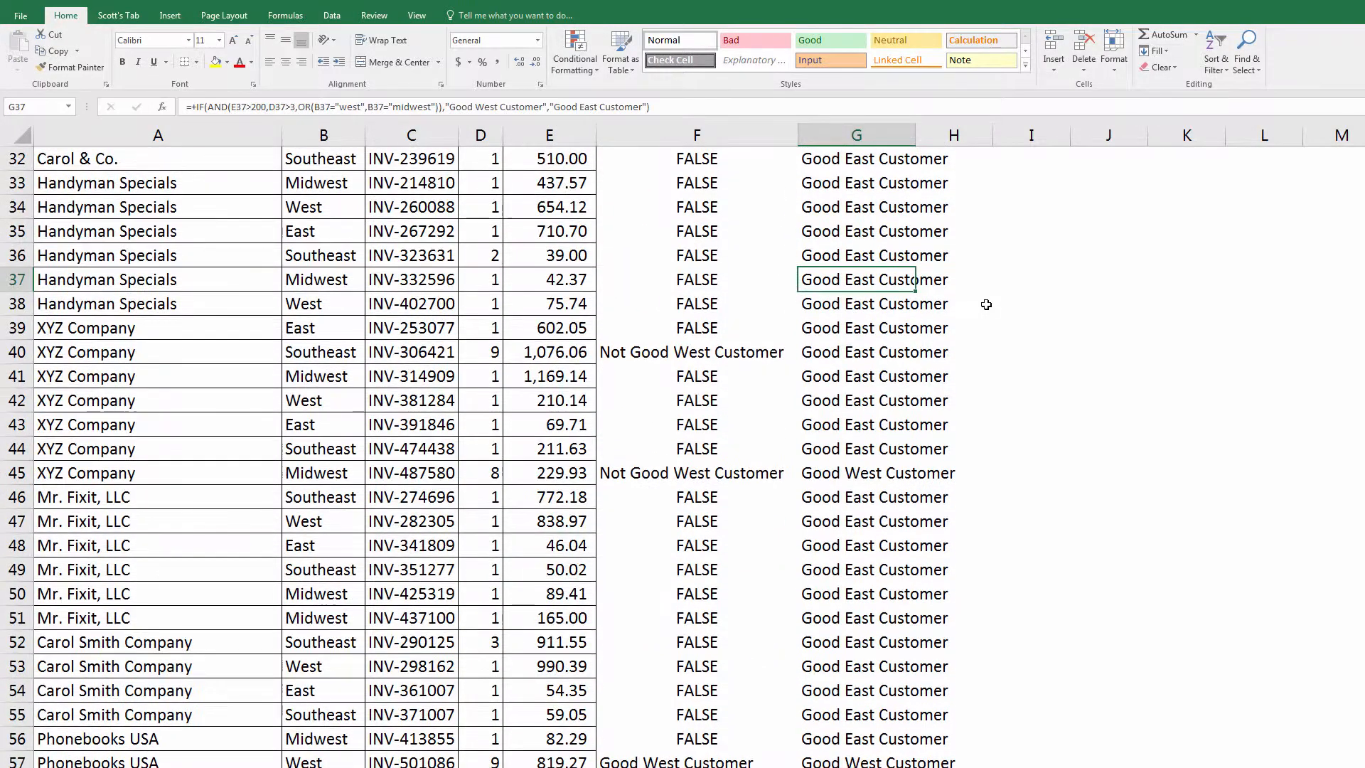
key(Page_Up)
key(Up)
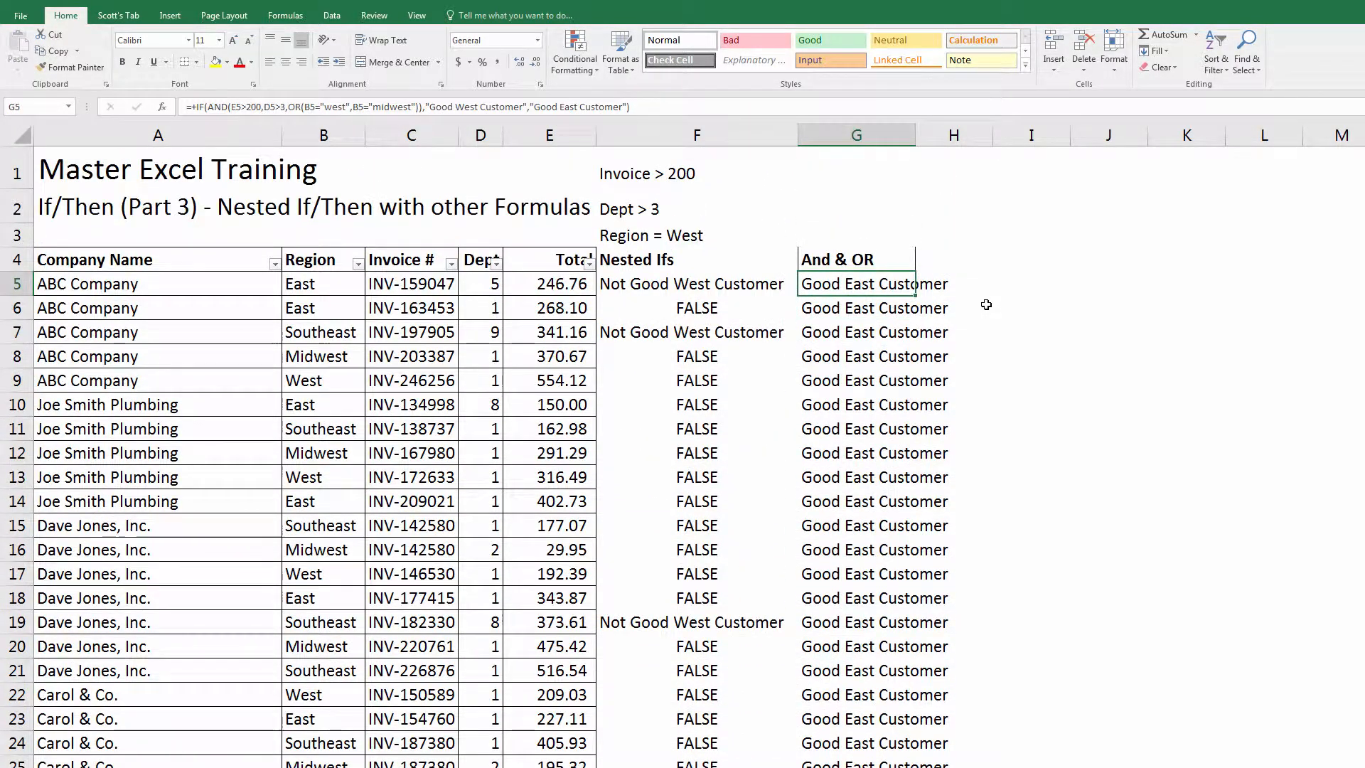
Shorten the value-if-false text of the G5 formula to "East"
key(F2)
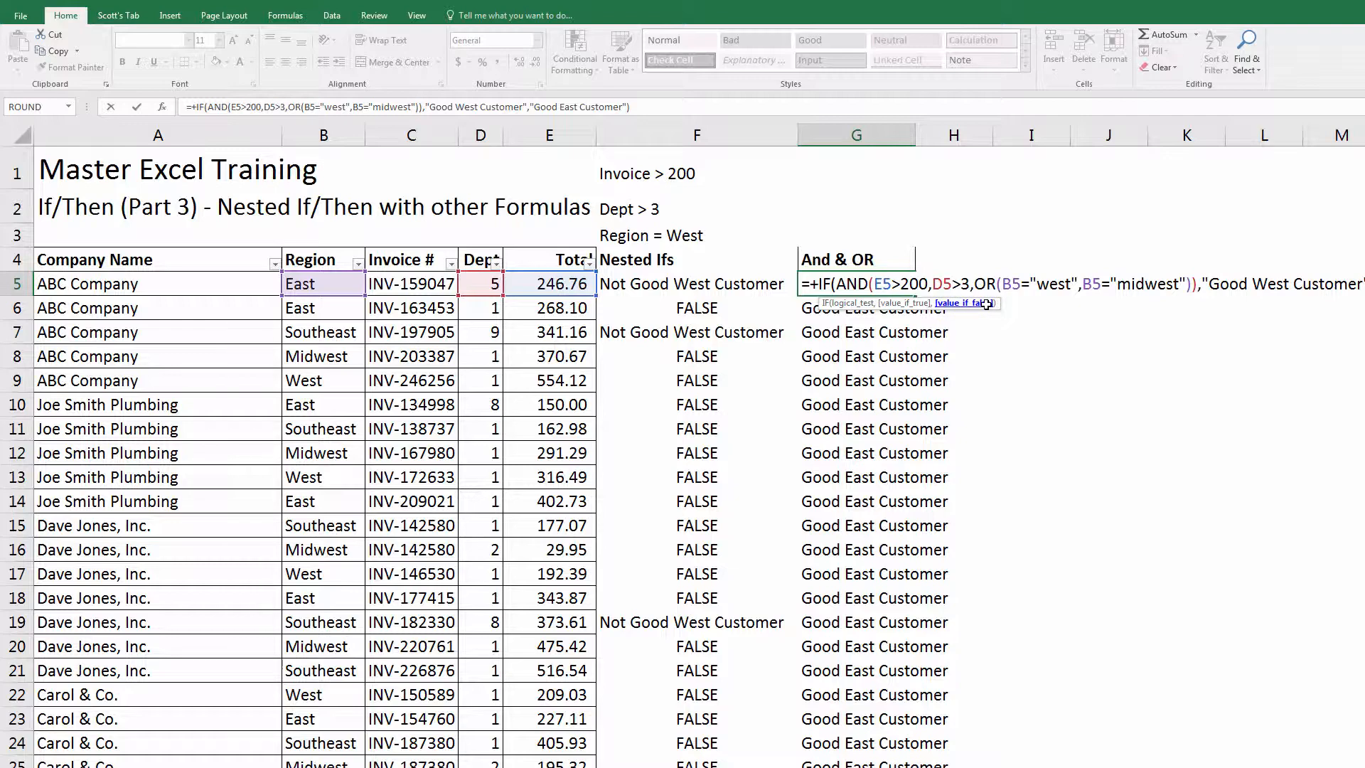
text(East)
key(Return)
Copy the G5 formula with the "East" text down the And & OR column to the last invoice row
key(Up)
key(ctrl+c)
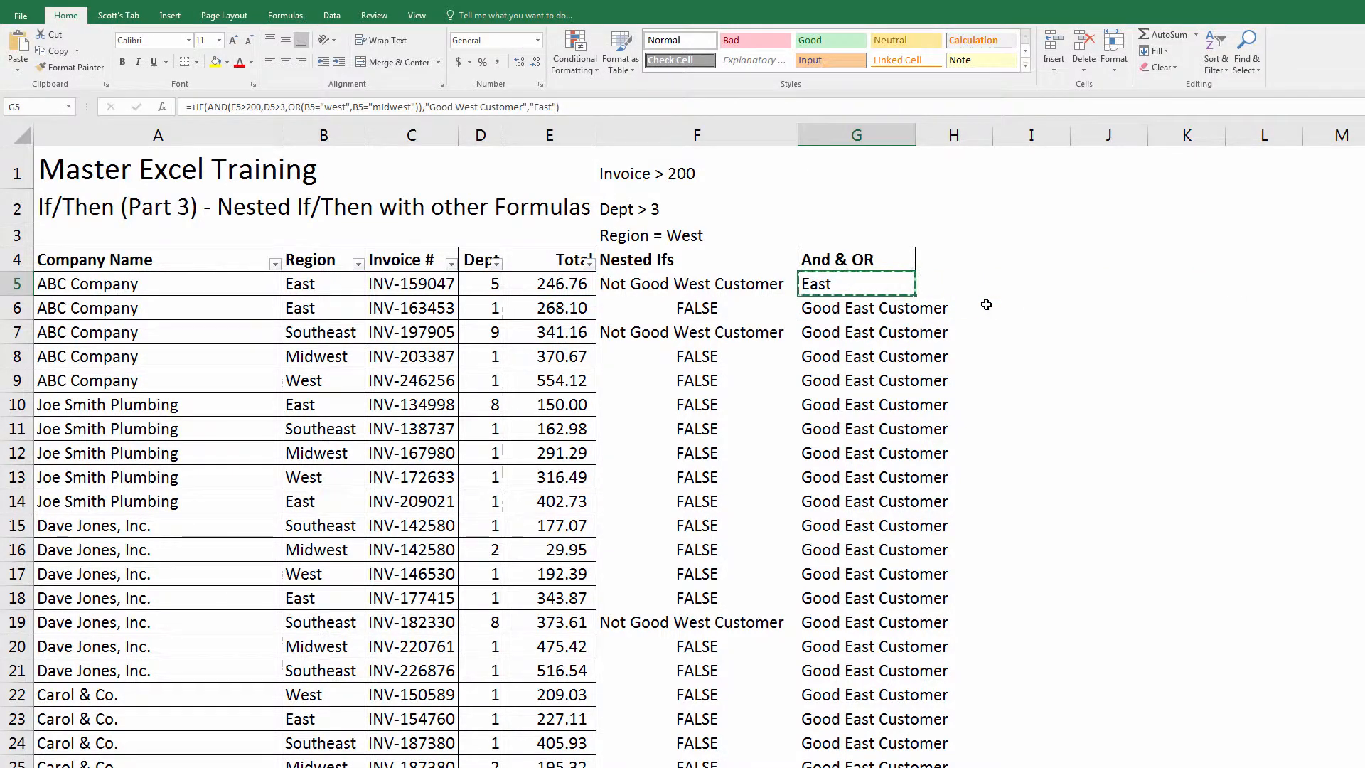
key(ctrl+shift+Down)
key(Return)
key(Up)
key(Down)
Scan the And & OR column for rows that meet all conditions, going down to row 26
scroll(985, 305, down, 10)
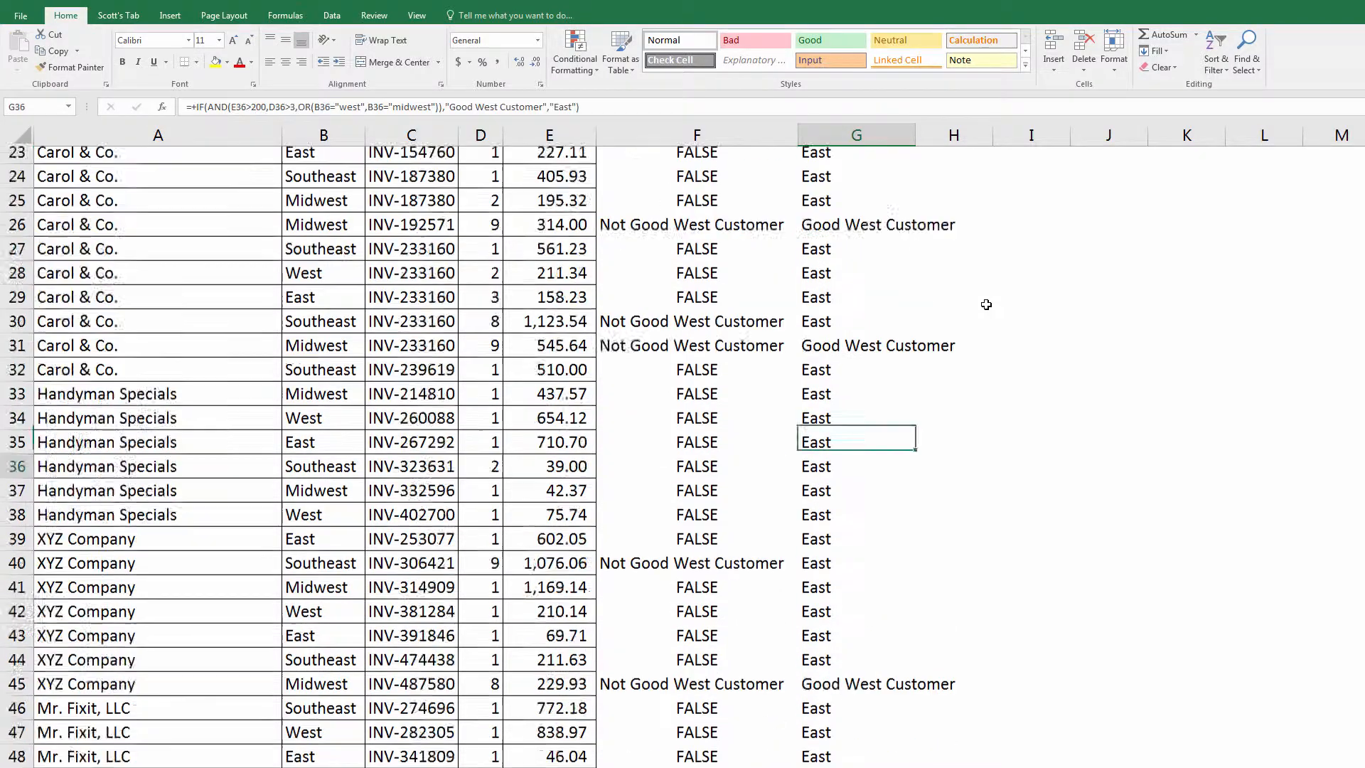
scroll(986, 304, up, 9)
key(Down)
key(Down)
key(Down)
key(Down)
key(Down)
key(Down)
key(Down)
key(Down)
key(Down)
key(Down)
key(Down)
key(Down)
key(Down)
key(Down)
key(Down)
key(Down)
key(Down)
key(Down)
key(Down)
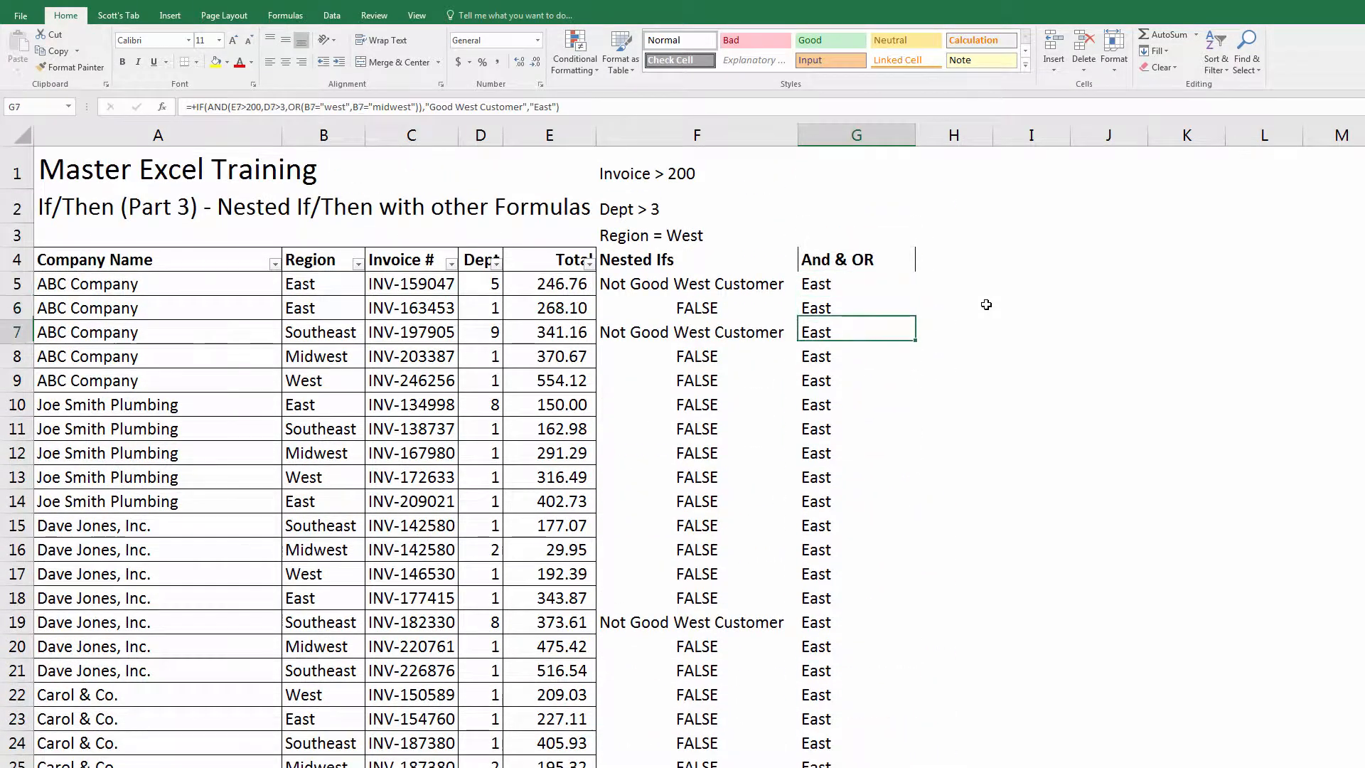
key(Down)
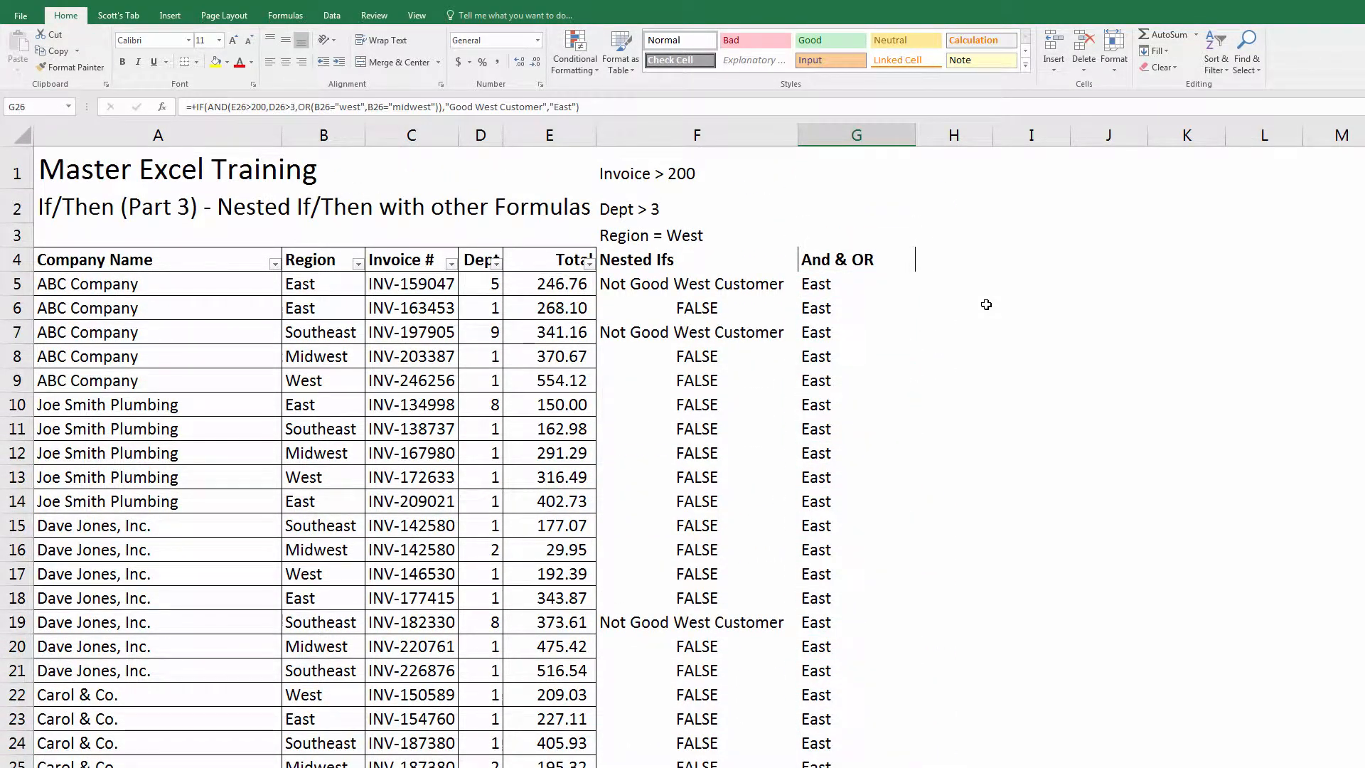
Check the region, department and total in row 26 against the conditions of its And & OR formula
key(Left)
key(Left)
key(Left)
key(Left)
key(Left)
key(Left)
key(Right)
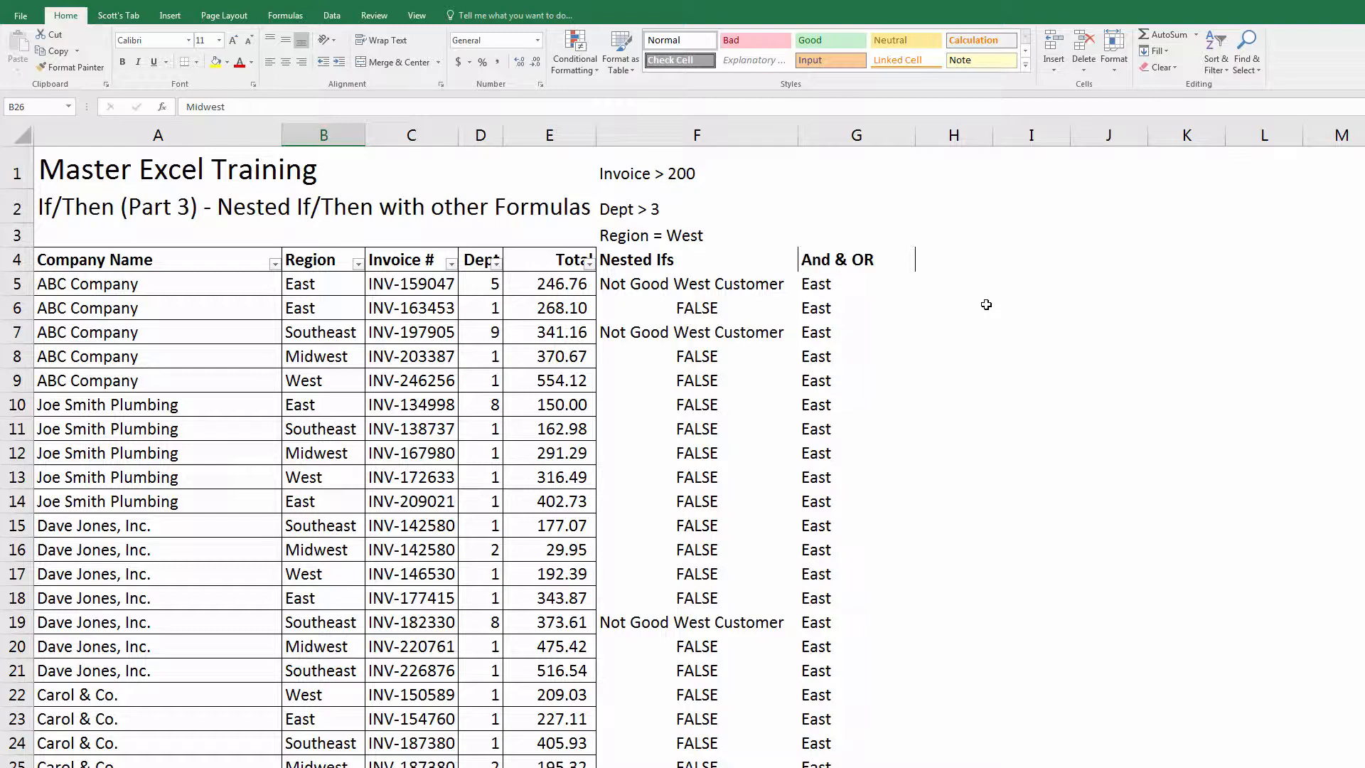
key(Right)
key(Right)
key(Right)
key(Right)
key(Right)
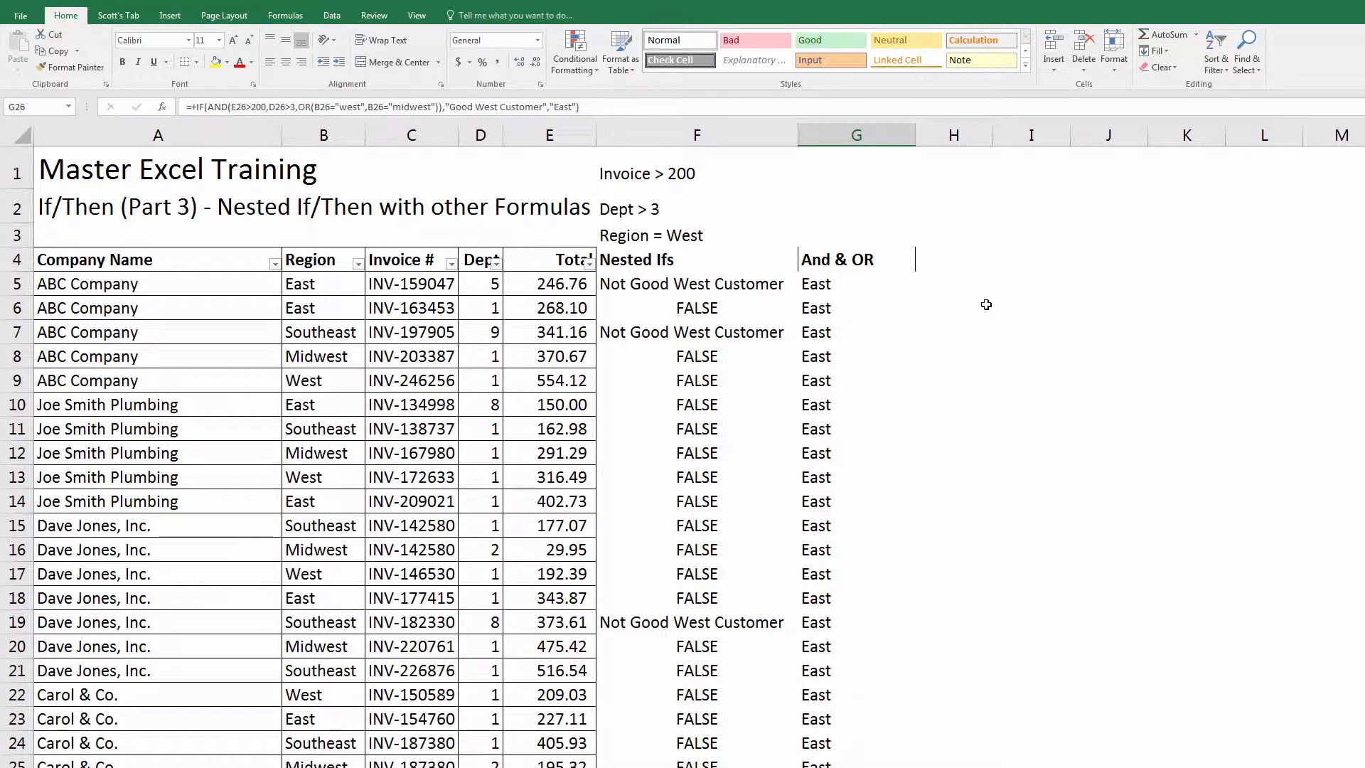
Change the department condition in the G5 And & OR formula to less than 3 (D5<3)
key(ctrl+Down)
key(ctrl+Up)
key(Down)
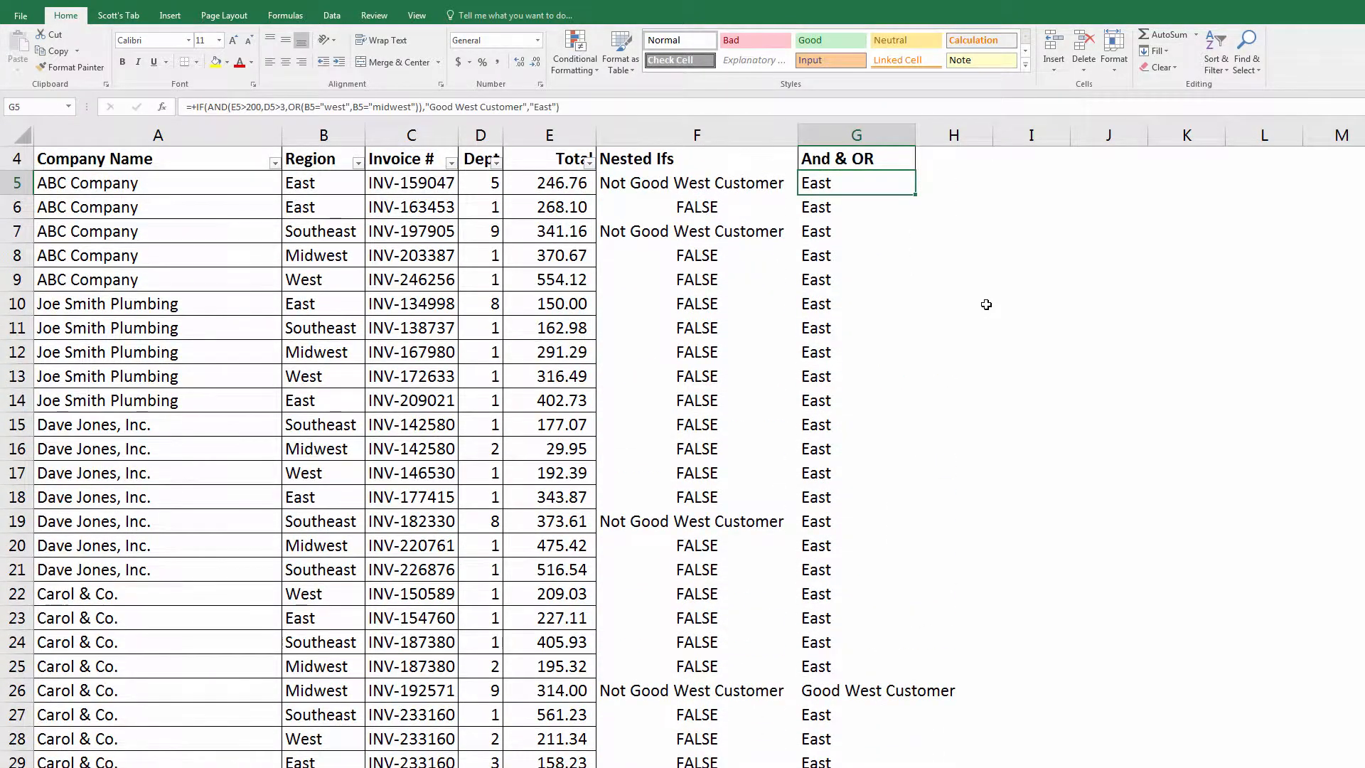
key(F2)
key(Left)
key(Left)
key(Left)
key(Left)
key(Left)
key(Left)
key(Left)
key(Left)
key(Left)
key(Left)
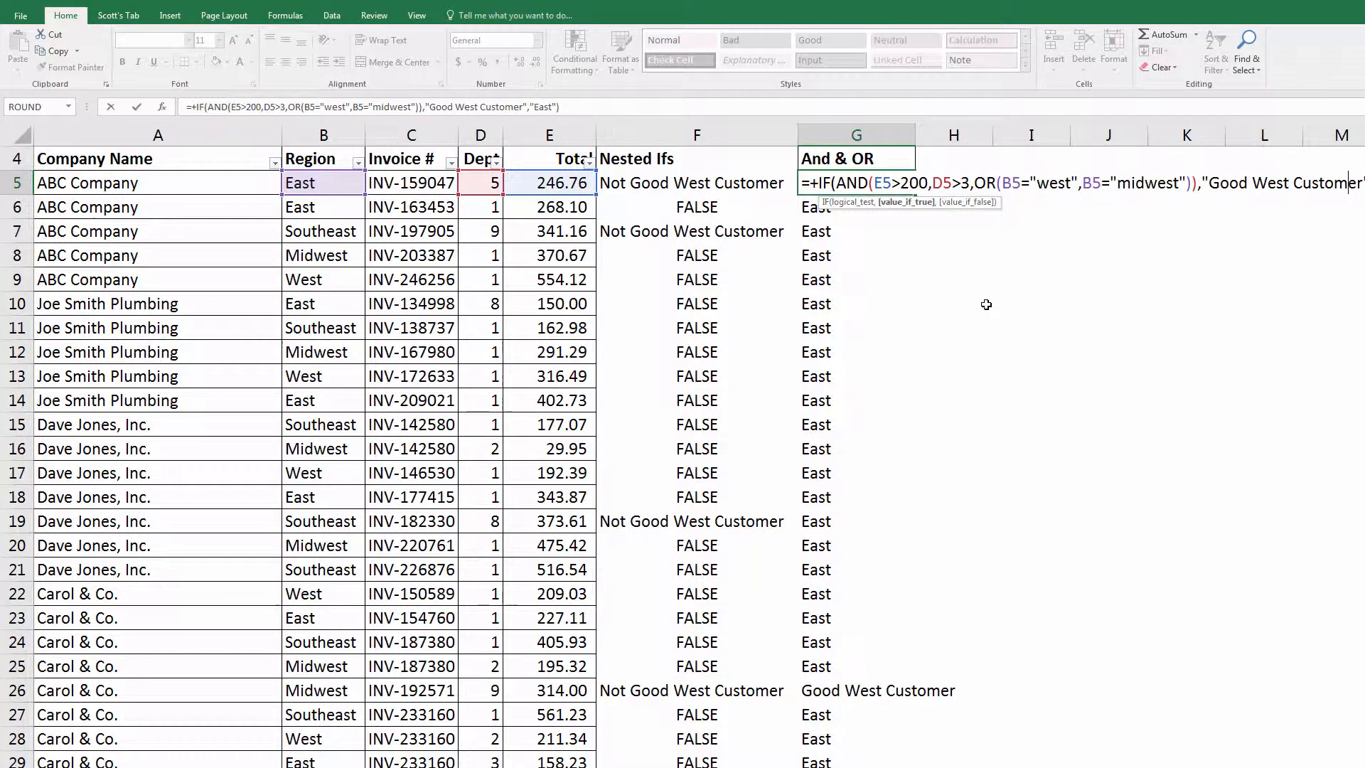
key(Left)
key(Left)
key(Left)
key(Left)
key(Left)
key(Left)
key(Left)
key(Left)
key(Left)
key(Left)
key(Left)
key(Left)
key(Left)
key(Left)
key(Left)
key(Left)
key(Left)
key(Left)
key(Left)
key(Left)
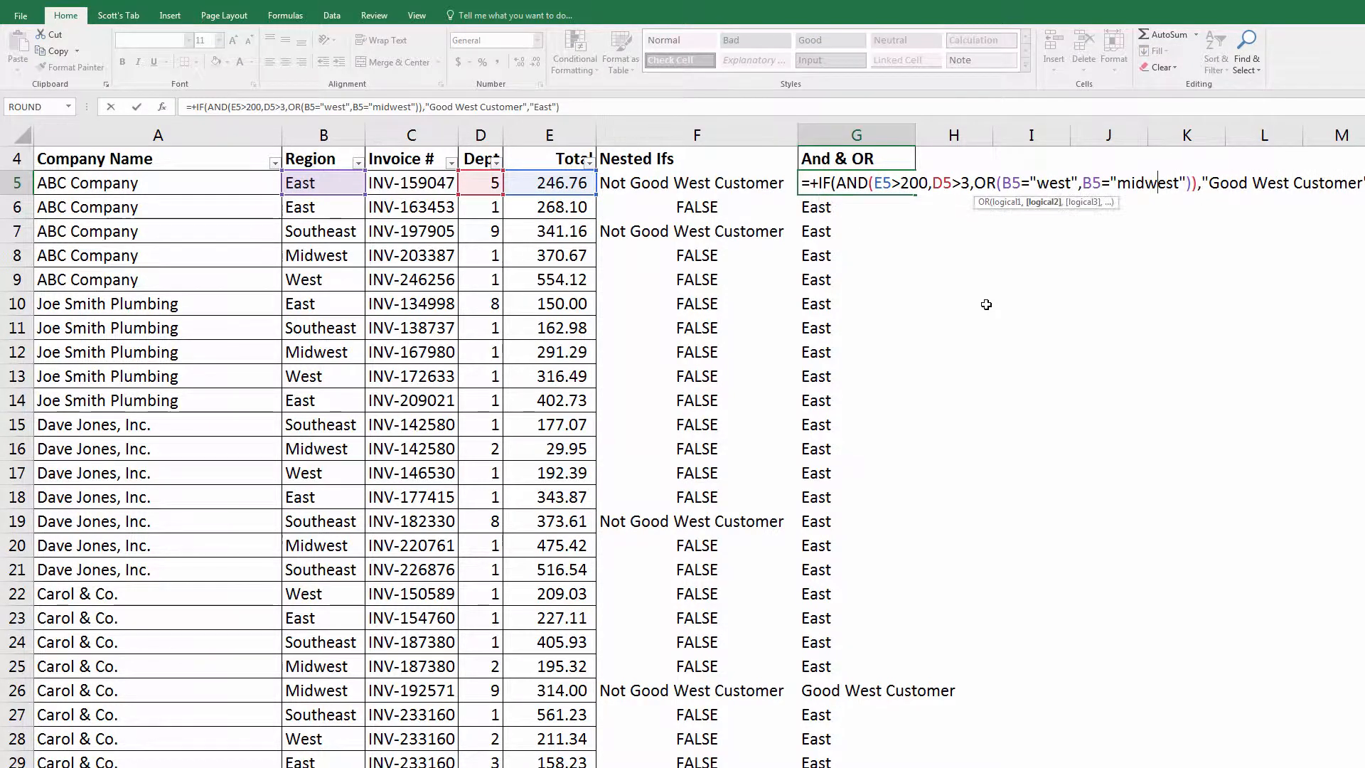
key(Left)
key(Left)
key(Left)
key(Left)
key(Left)
key(Left)
key(Left)
key(Left)
key(Left)
key(Left)
key(Left)
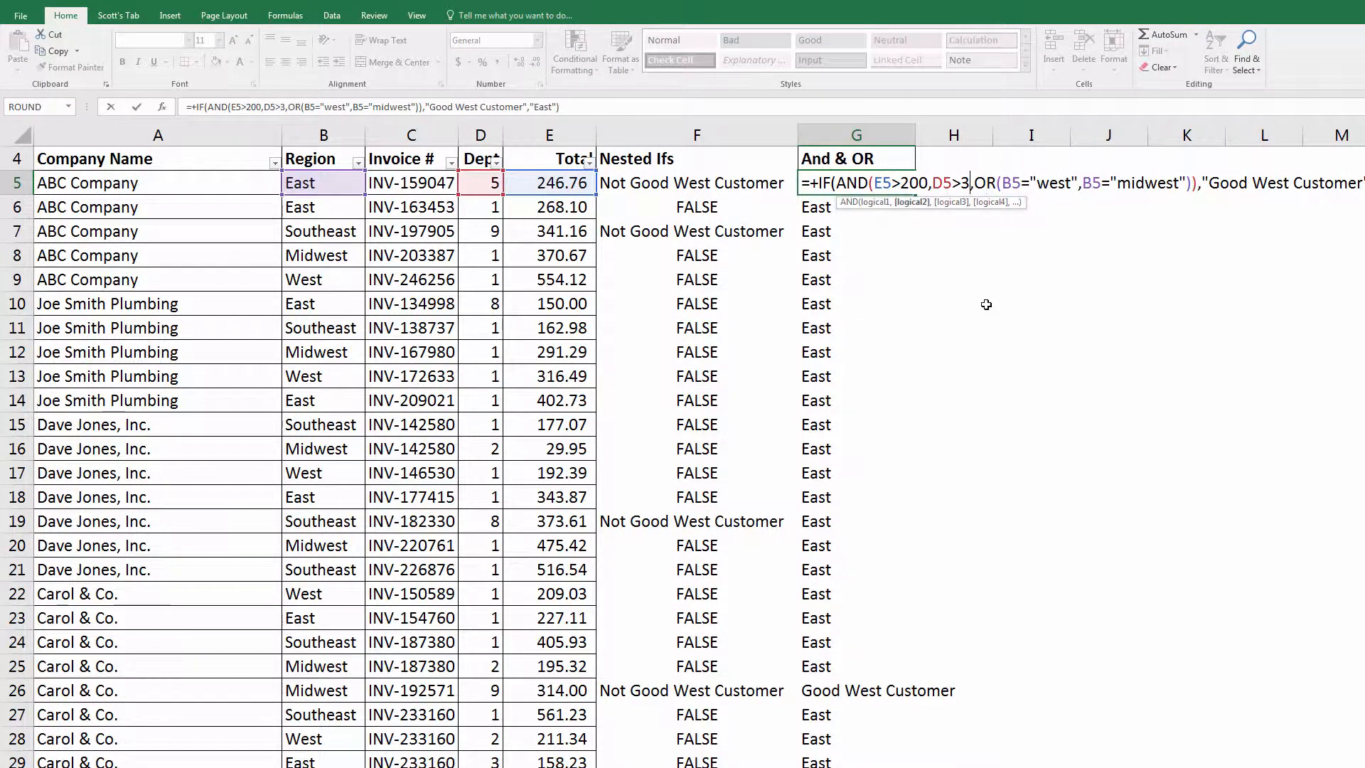
text(<)
key(ctrl+Return)
Copy the G5 formula with the D5<3 condition down the And & OR column to the last invoice row
key(ctrl+c)
key(ctrl+shift+Down)
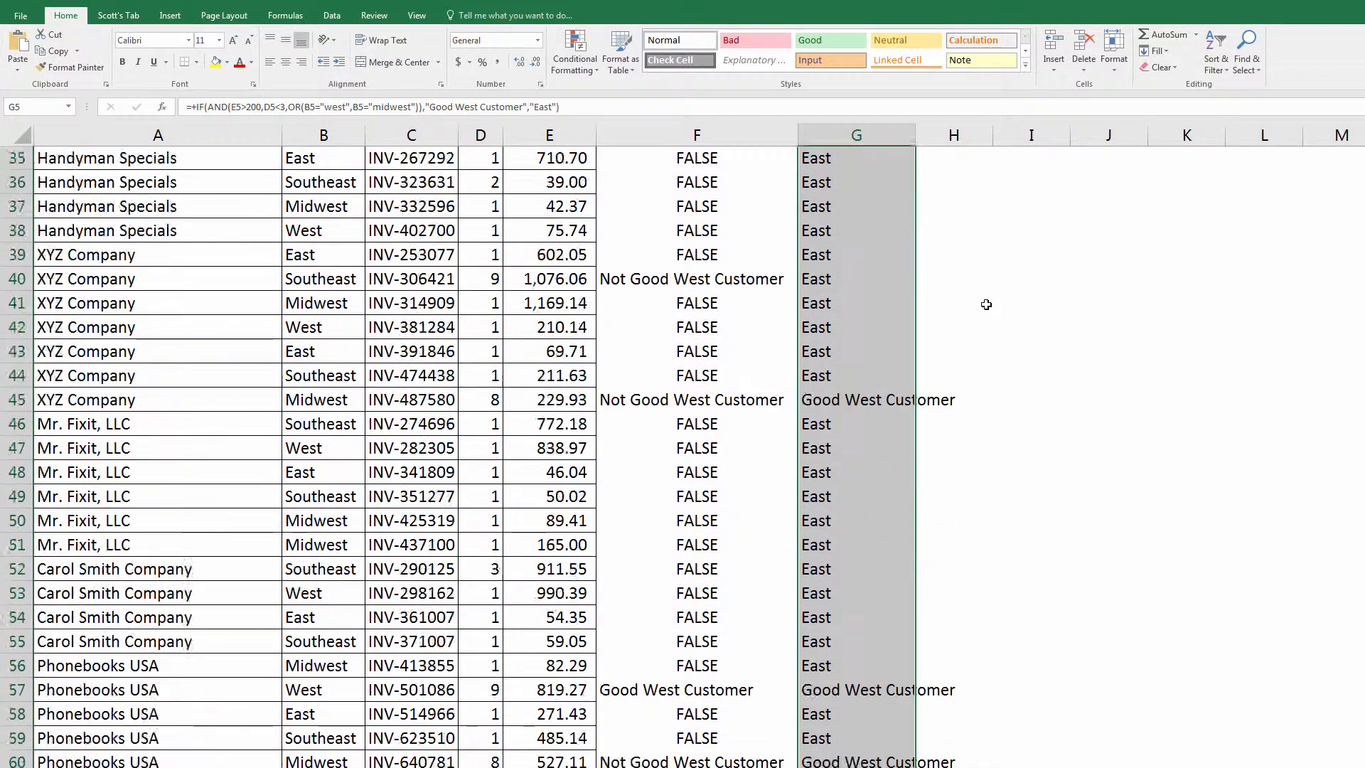
key(Return)
Check the region, department and total of the ABC Company invoice in row 8 against the conditions in its And & OR formula
key(Down)
key(Down)
key(Down)
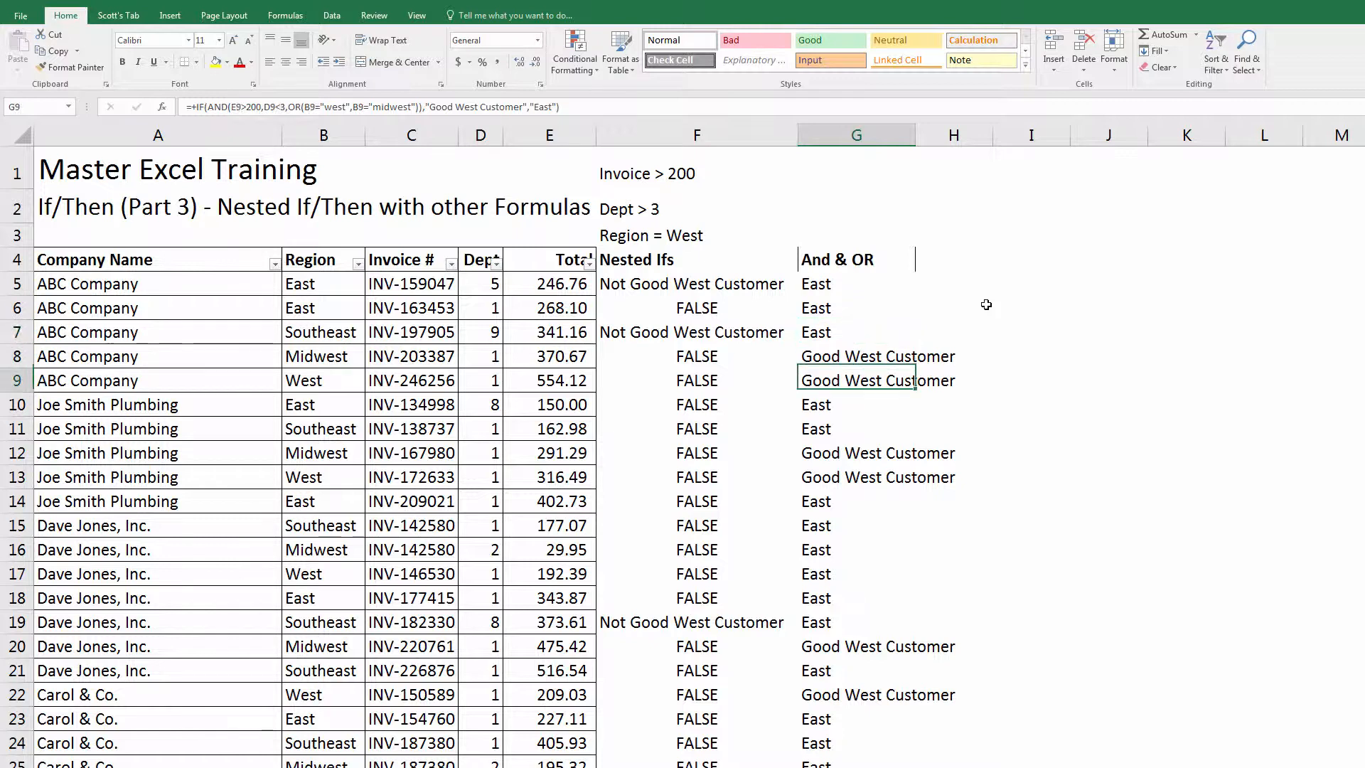
key(Left)
key(Left)
key(Left)
key(Right)
key(Right)
key(Right)
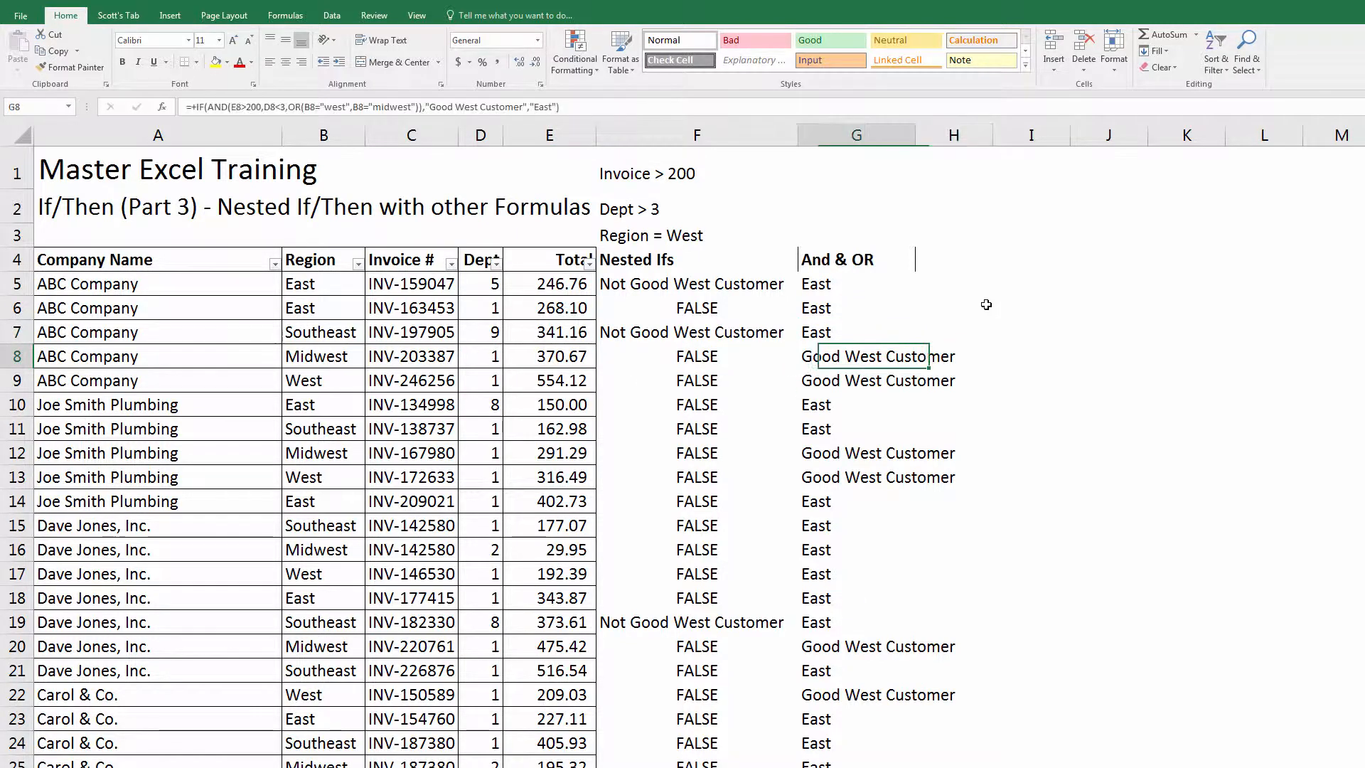
key(F2)
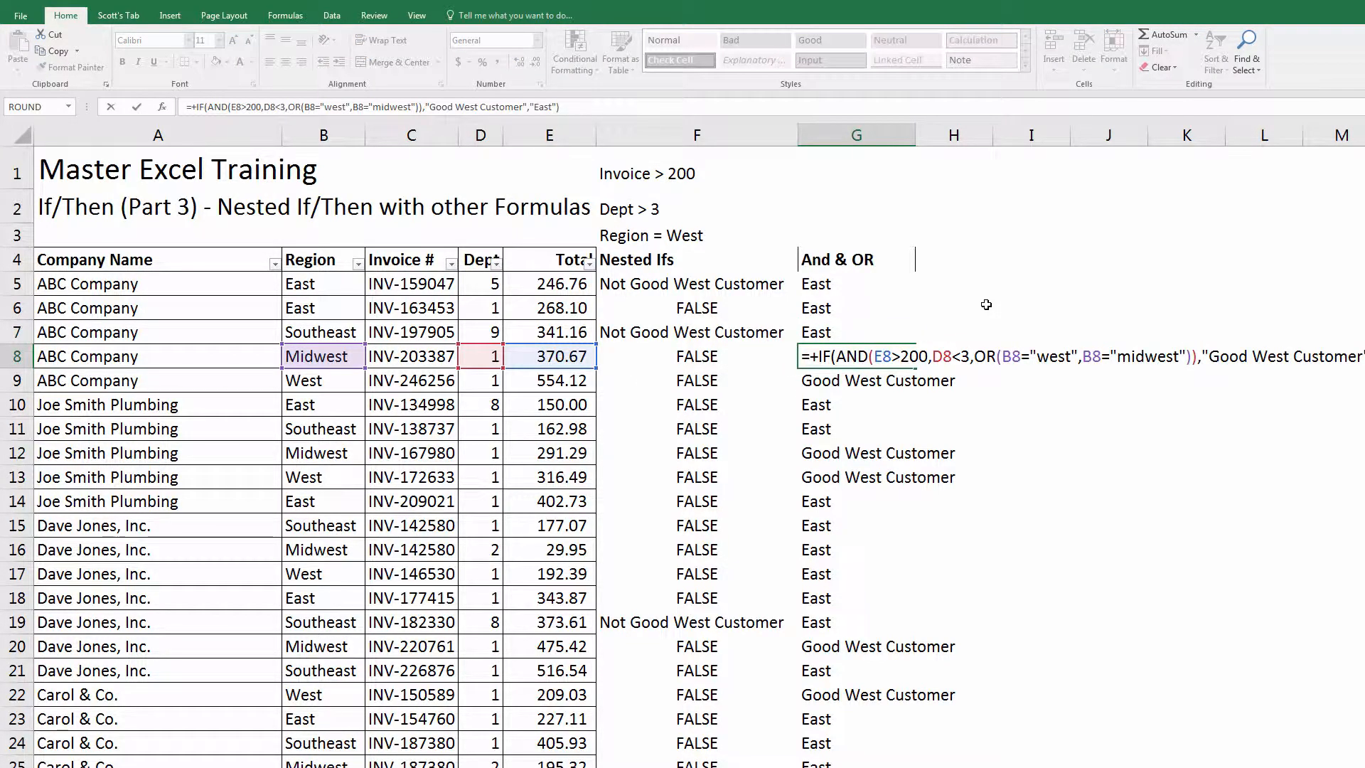
Examine the nested IF formula in F8 for comparison with the And & OR version, leaving it unchanged
click(634, 353)
double_click(633, 359)
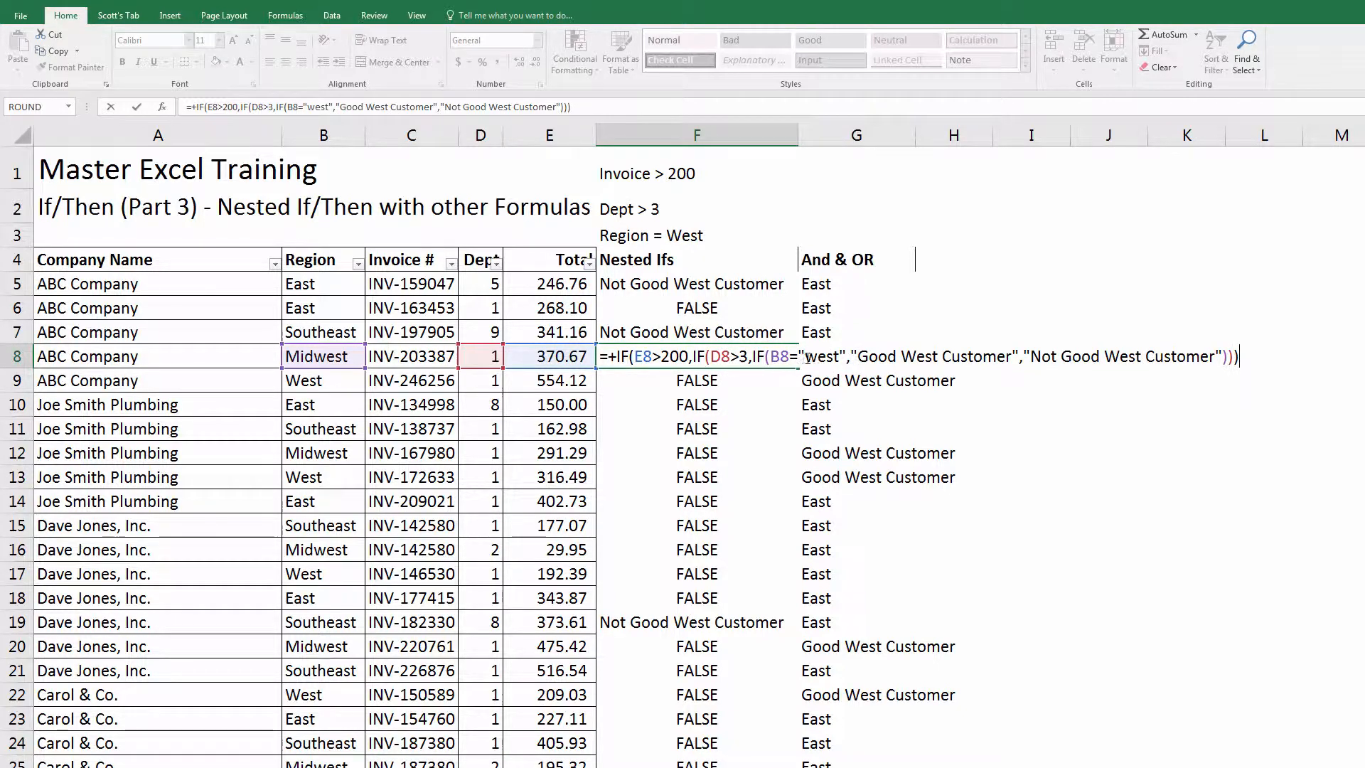
key(ctrl+Return)
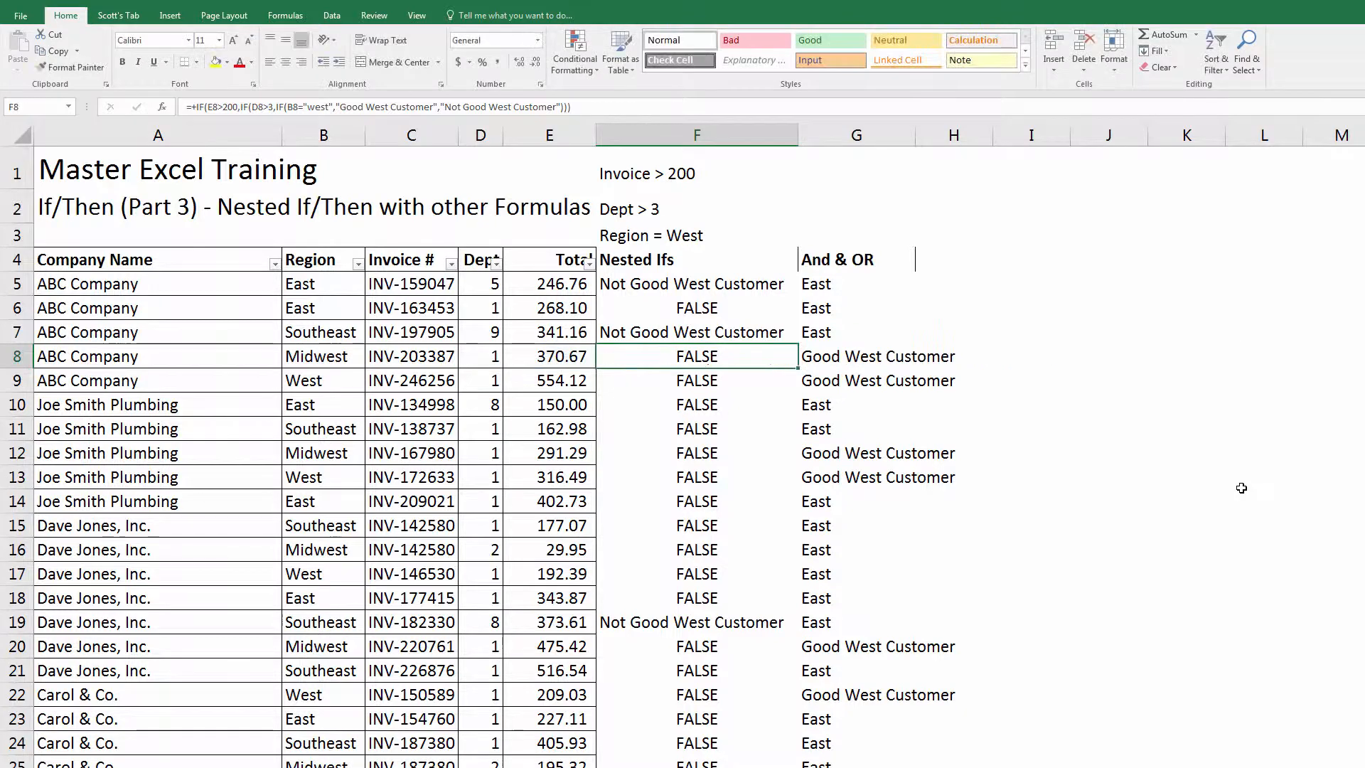
Review the combined IF, AND and OR formula in G5 without altering it
key(Right)
key(Up)
key(Up)
key(Up)
key(Up)
key(Down)
key(F2)
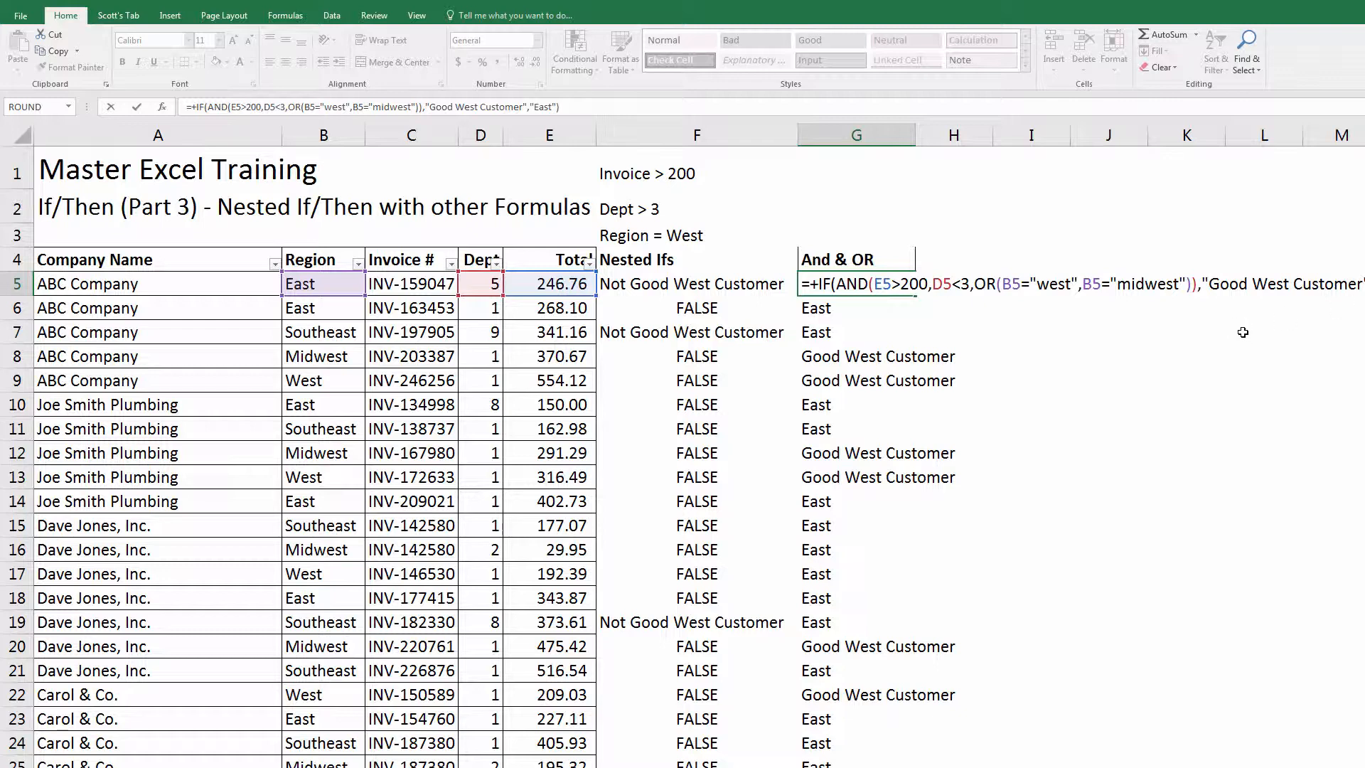
key(ctrl+Return)
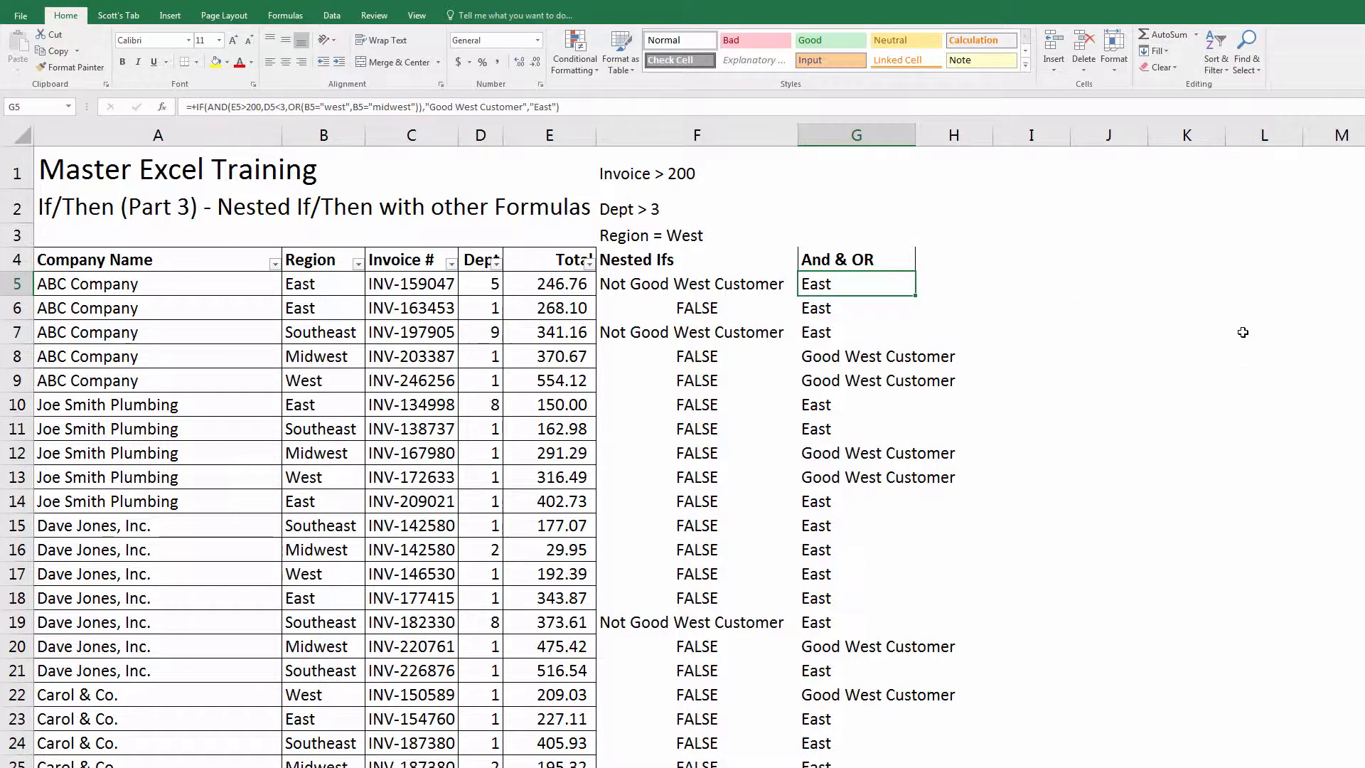